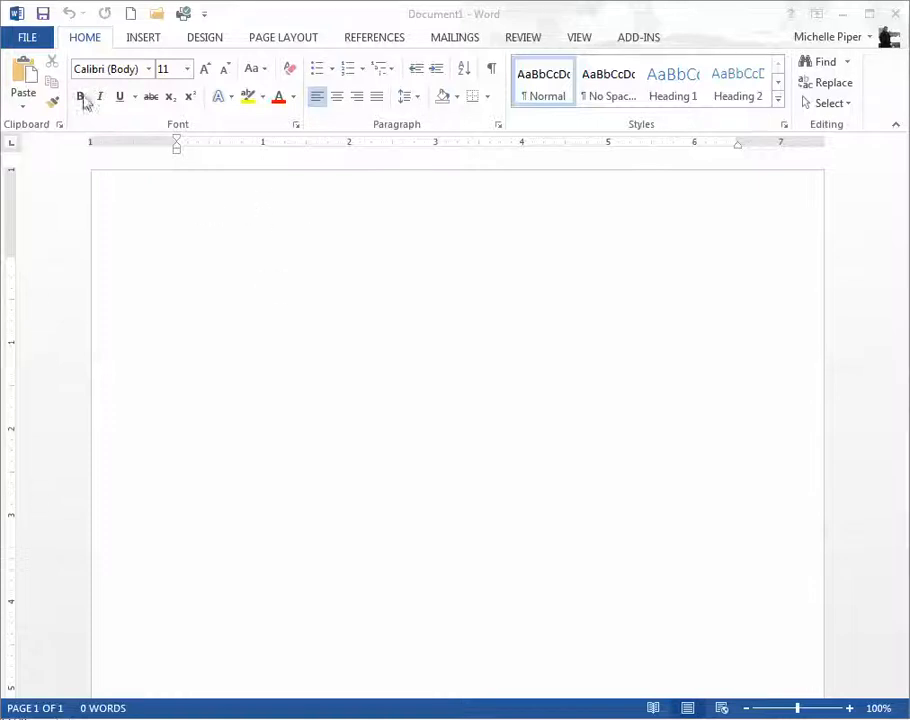
Step: Open go_w01_grader_h3.docx from the W_CH01_GOV1_H3 folder in My Documents and enlarge its window
{"action": "left_click", "coordinate": [25, 37]}
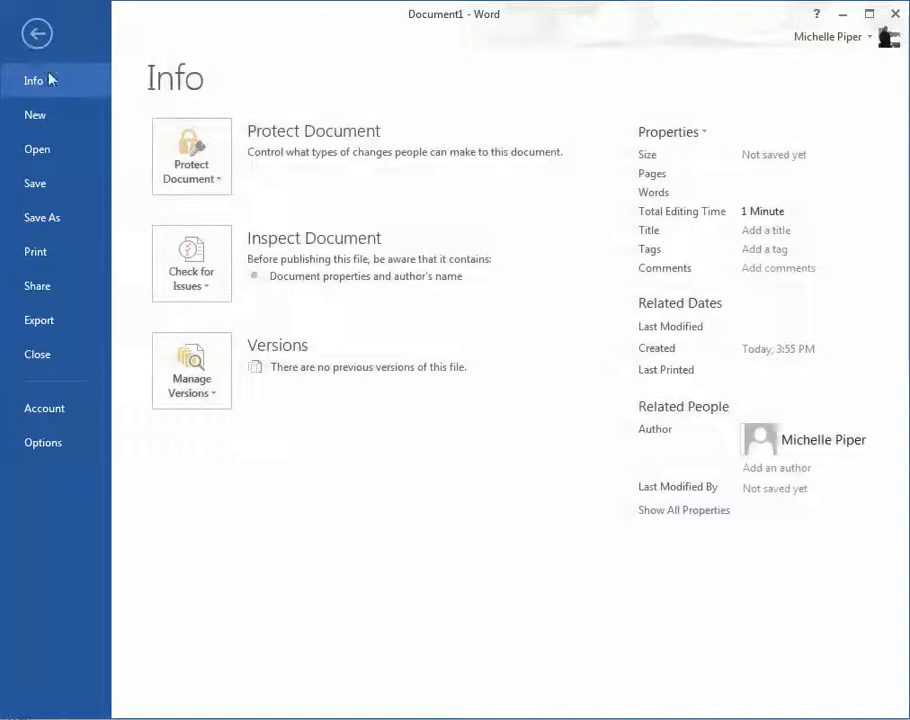
{"action": "left_click", "coordinate": [58, 154]}
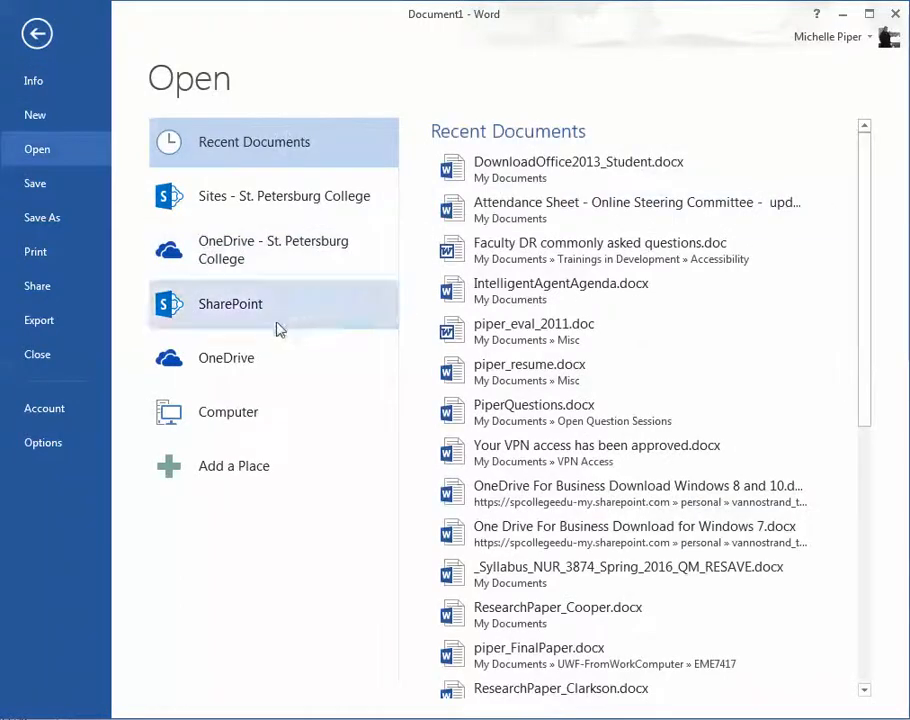
{"action": "left_click", "coordinate": [254, 422]}
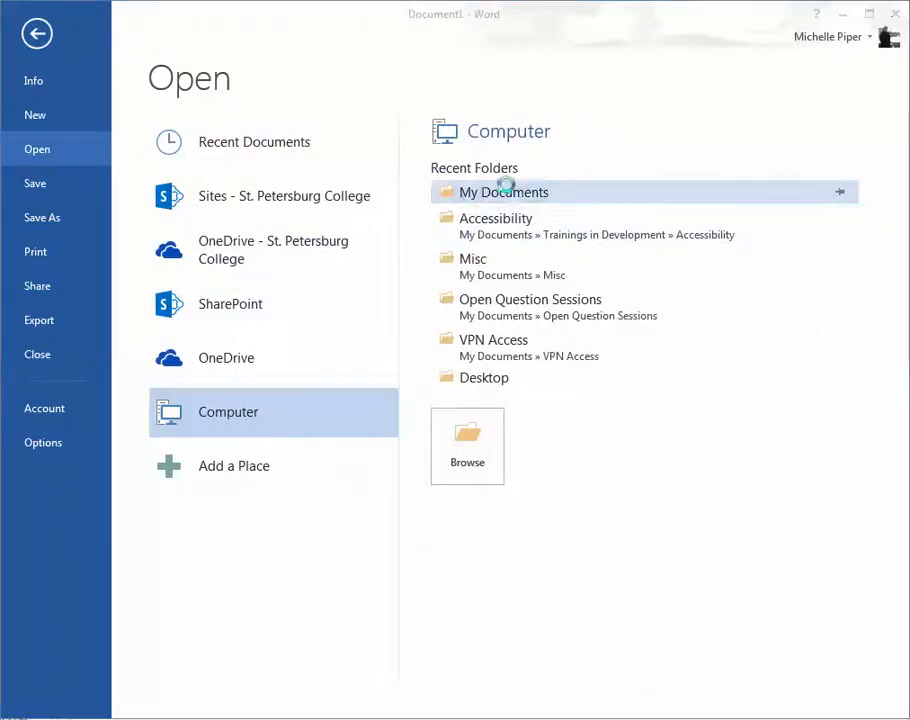
{"action": "left_click", "coordinate": [506, 186]}
{"action": "left_click", "coordinate": [649, 403]}
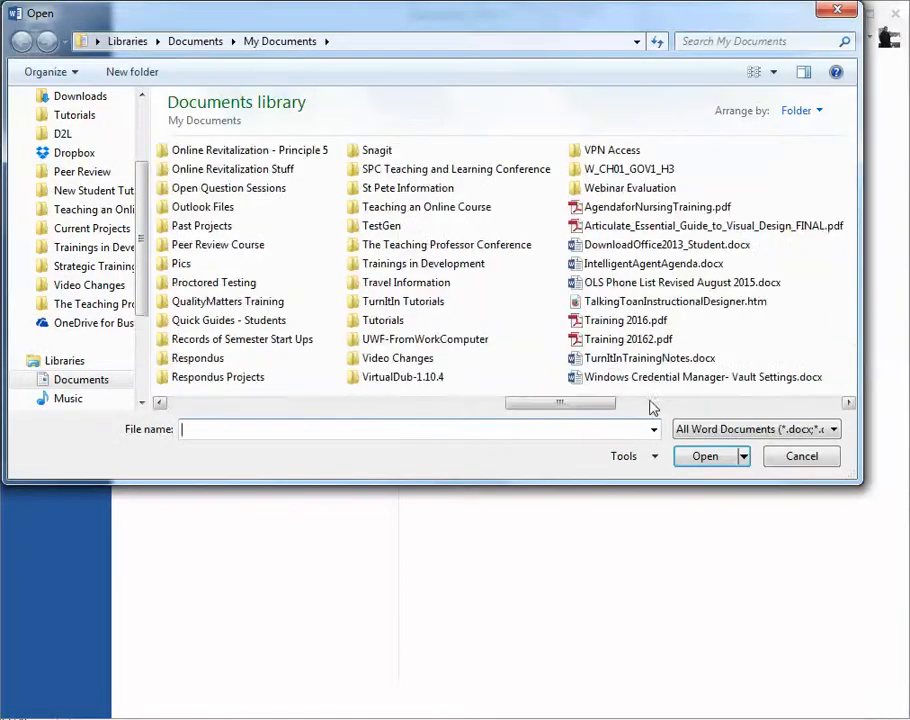
{"action": "double_click", "coordinate": [592, 170]}
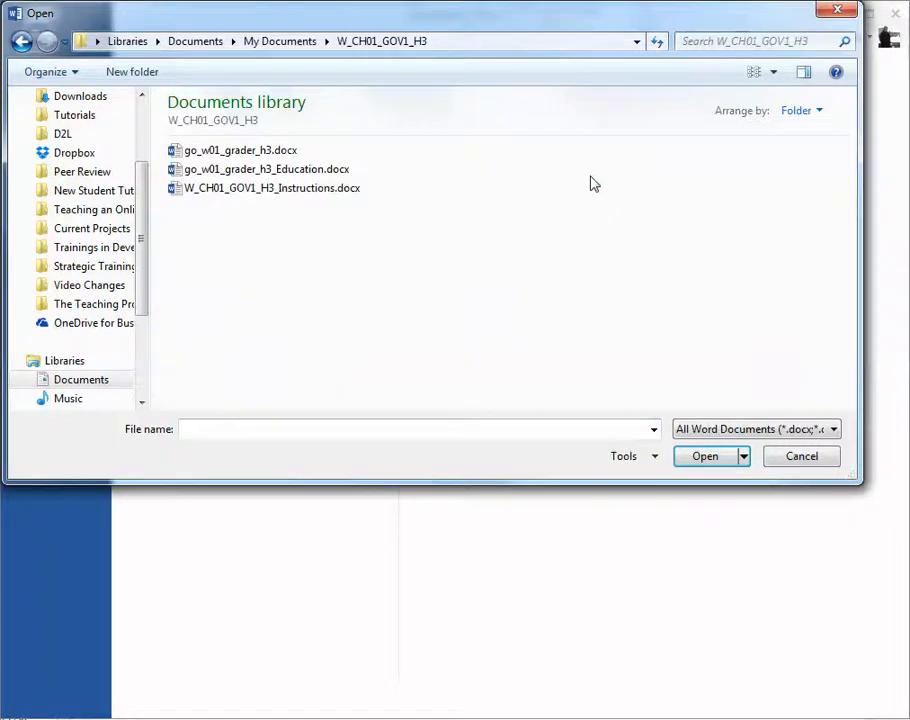
{"action": "left_click", "coordinate": [259, 157]}
{"action": "double_click", "coordinate": [258, 158]}
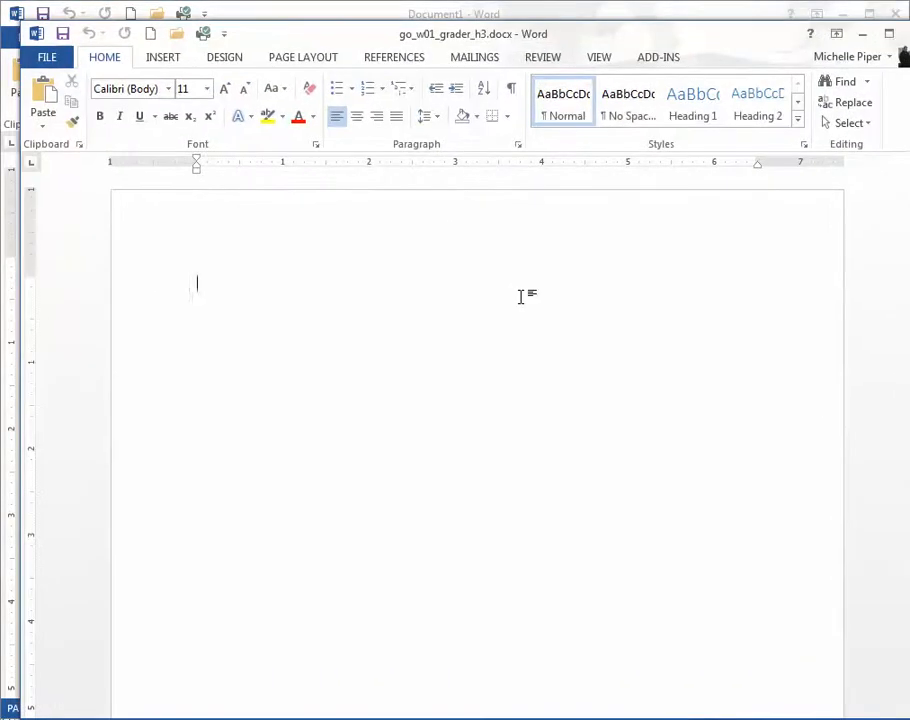
{"action": "double_click", "coordinate": [447, 35]}
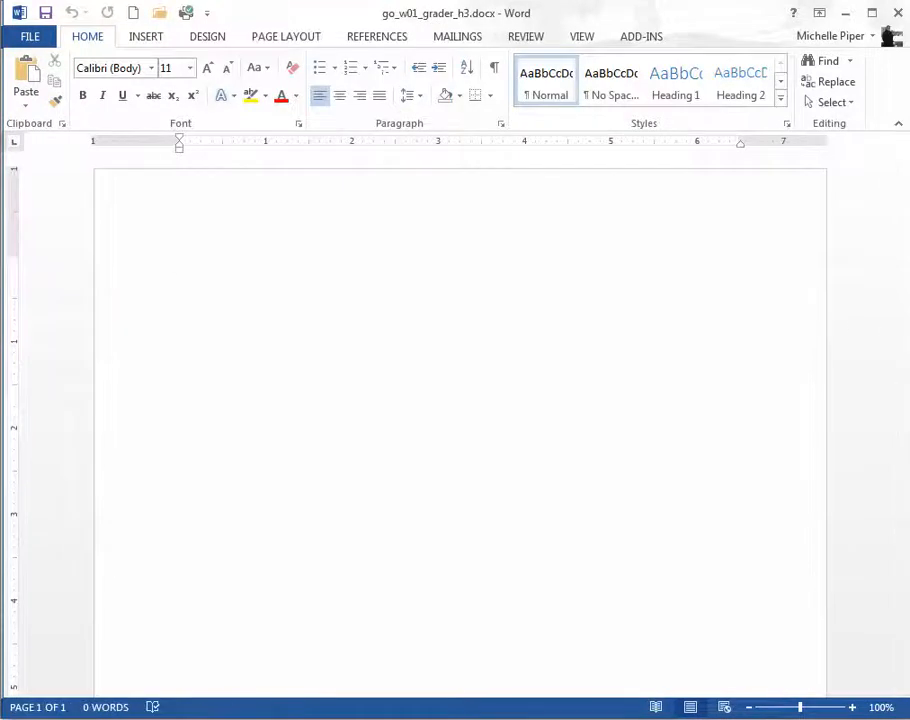
Step: Enter the title "Educational Websites" and below it "Sturgeon Point Productions is offering website tie-ins with every educational video title in our catalog, at no additional costs."
{"action": "type", "text": "Educational Websites"}
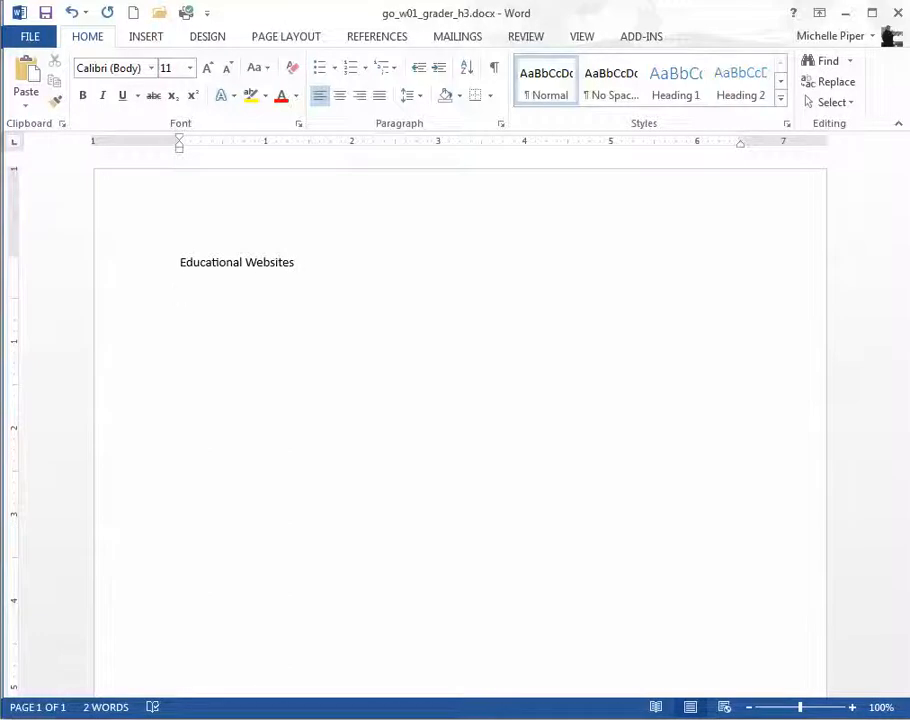
{"action": "type", "text": "tud"}
{"action": "type", "text": "g"}
{"action": "key", "text": "BackSpace"}
{"action": "key", "text": "BackSpace"}
{"action": "type", "text": "rgeon Point Productions if"}
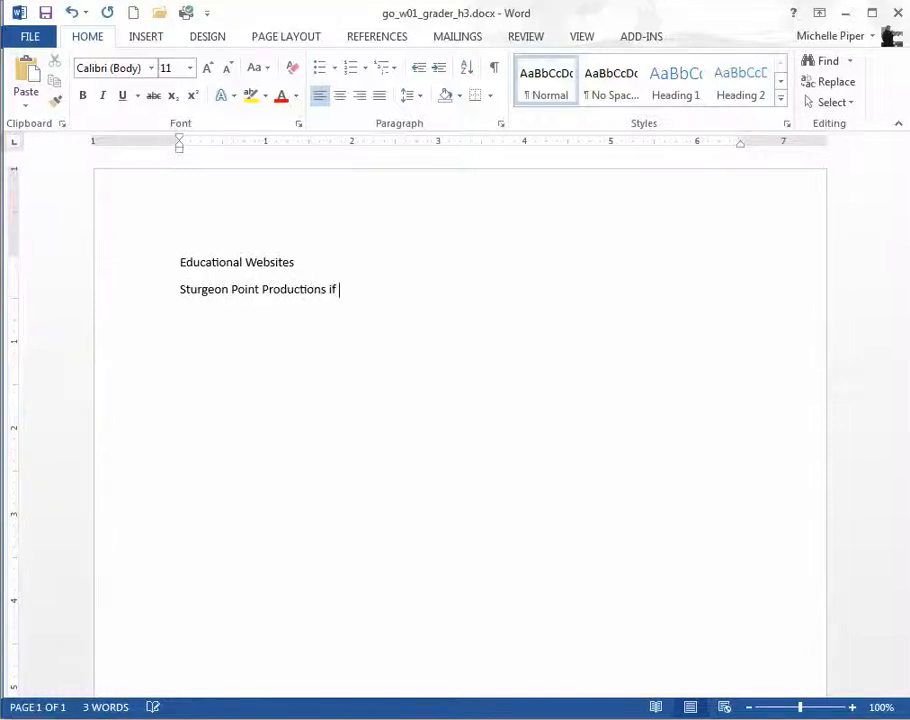
{"action": "type", "text": " offering websites"}
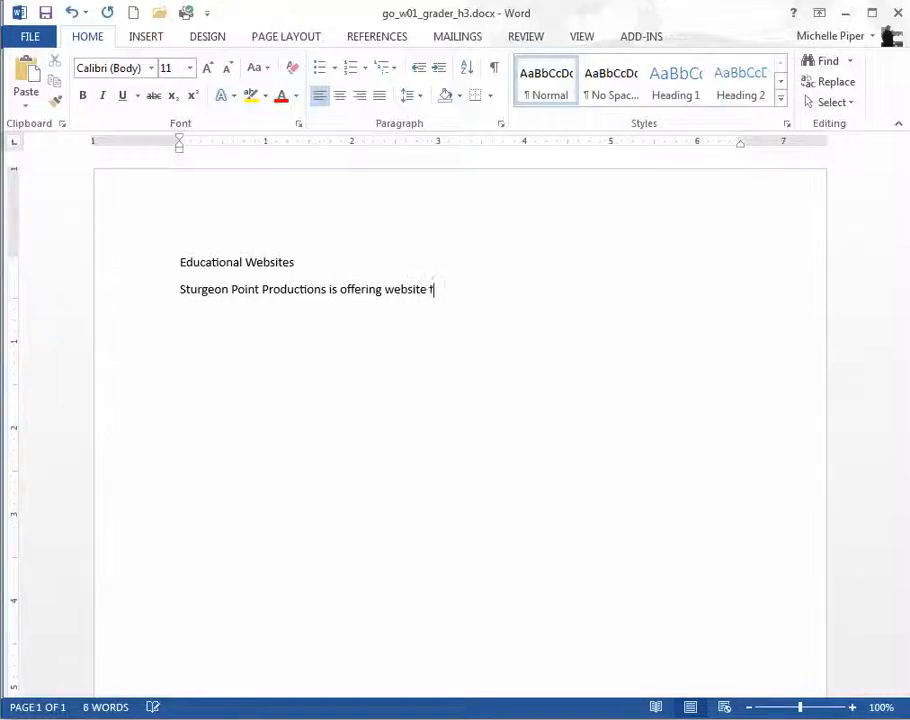
{"action": "type", "text": "tie-ins with every educa"}
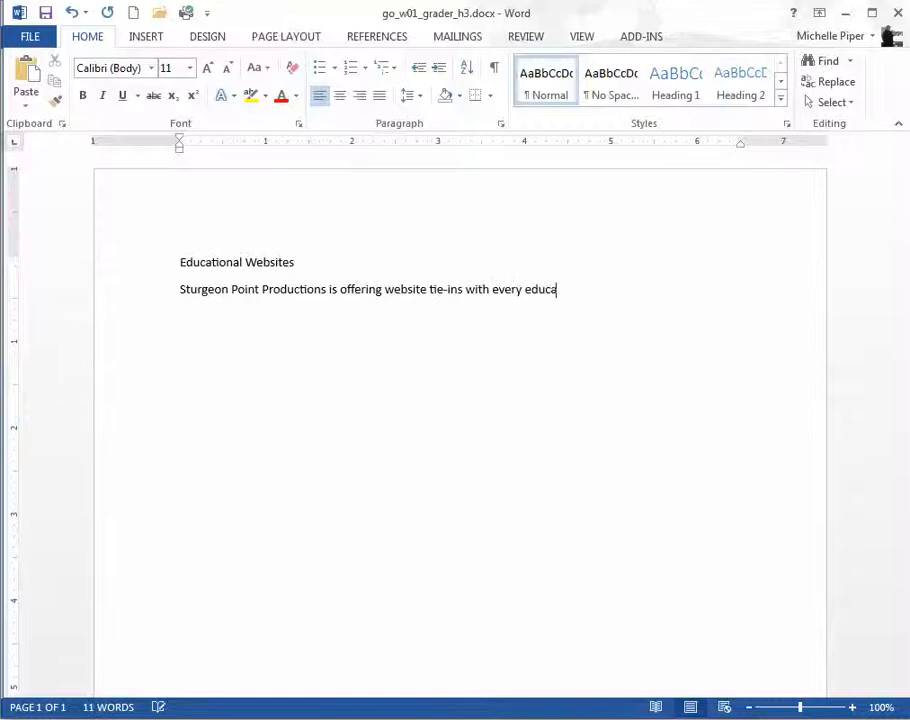
{"action": "type", "text": "tional video th"}
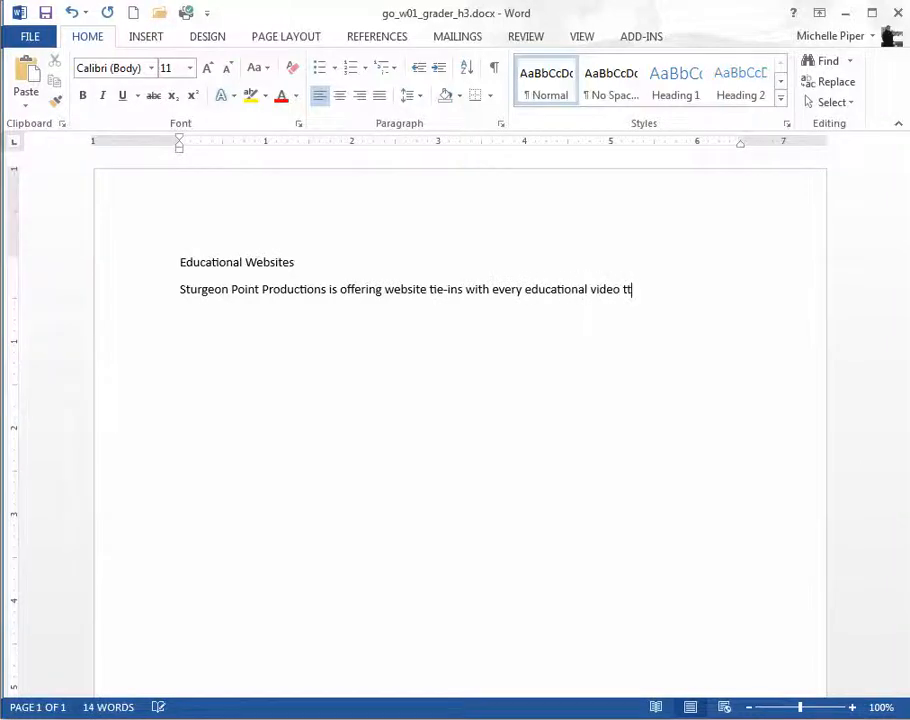
{"action": "type", "text": "itle in our categlo"}
{"action": "key", "text": "BackSpace"}
{"action": "key", "text": "BackSpace"}
{"action": "key", "text": "BackSpace"}
{"action": "type", "text": "log"}
{"action": "key", "text": "BackSpace"}
{"action": "type", "text": ", at no additional cost"}
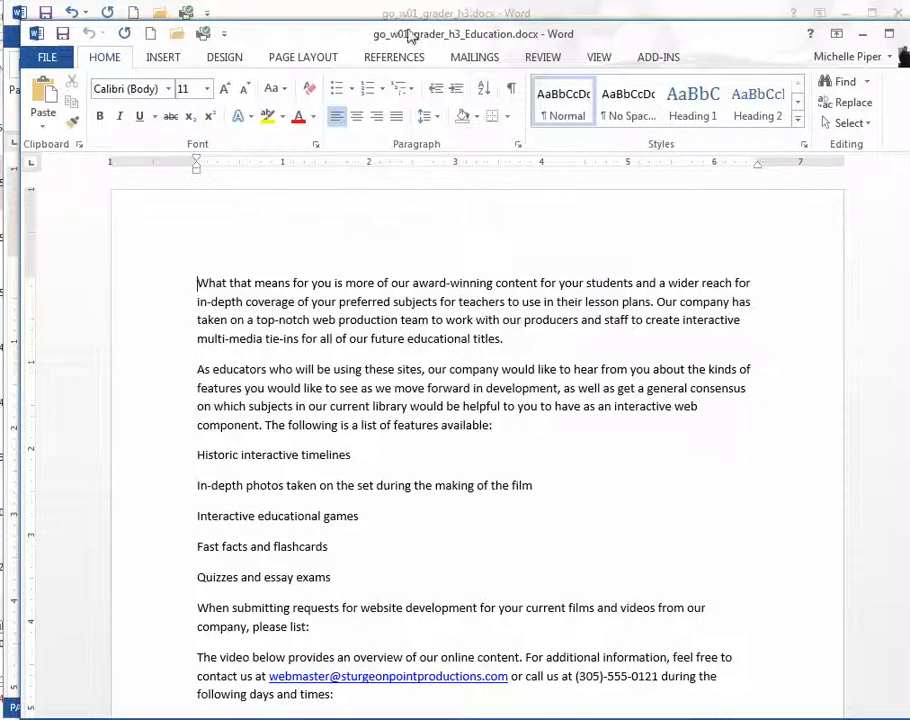
Step: Copy the entire text of the go_w01_grader_h3_Education.docx document
{"action": "left_click_drag", "start_coordinate": [194, 282], "coordinate": [530, 549]}
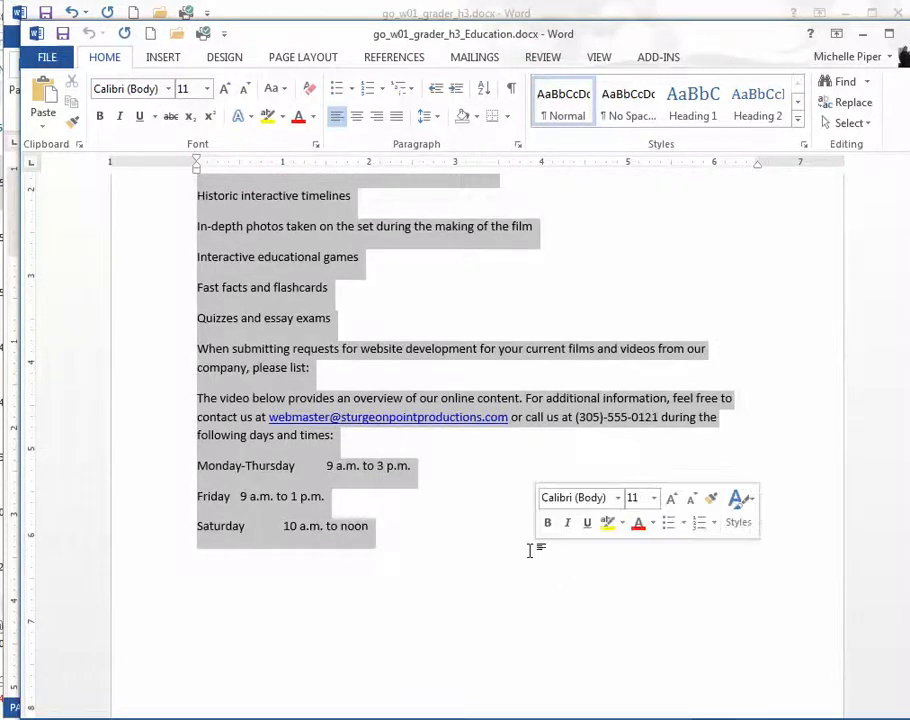
{"action": "right_click", "coordinate": [267, 289]}
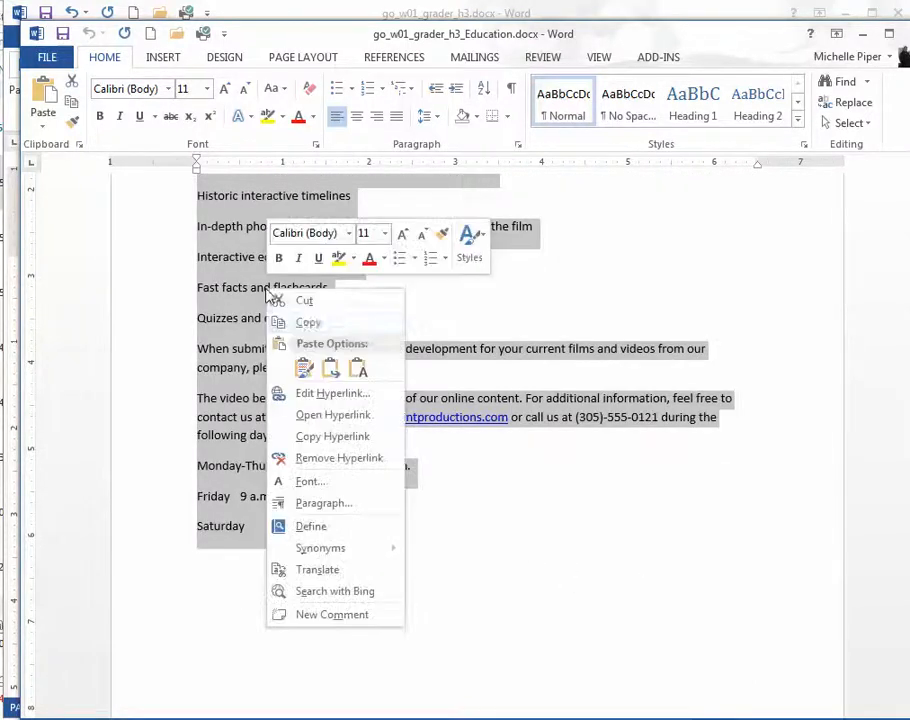
{"action": "left_click", "coordinate": [307, 324]}
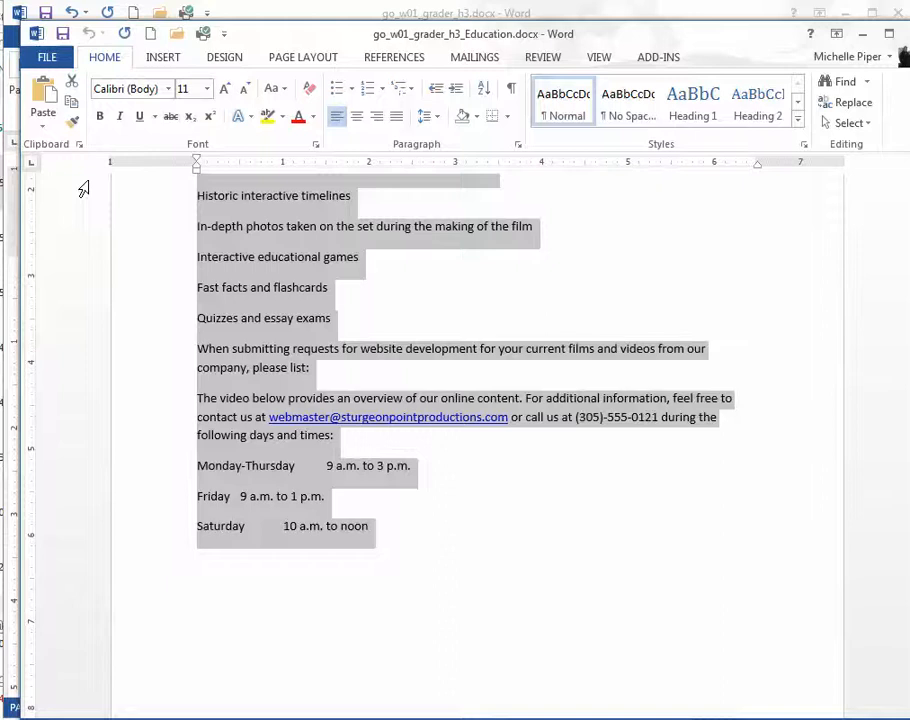
Step: Paste the copied text into go_w01_grader_h3.docx, directly after the sentence ending "at no additional costs."
{"action": "left_click", "coordinate": [284, 16]}
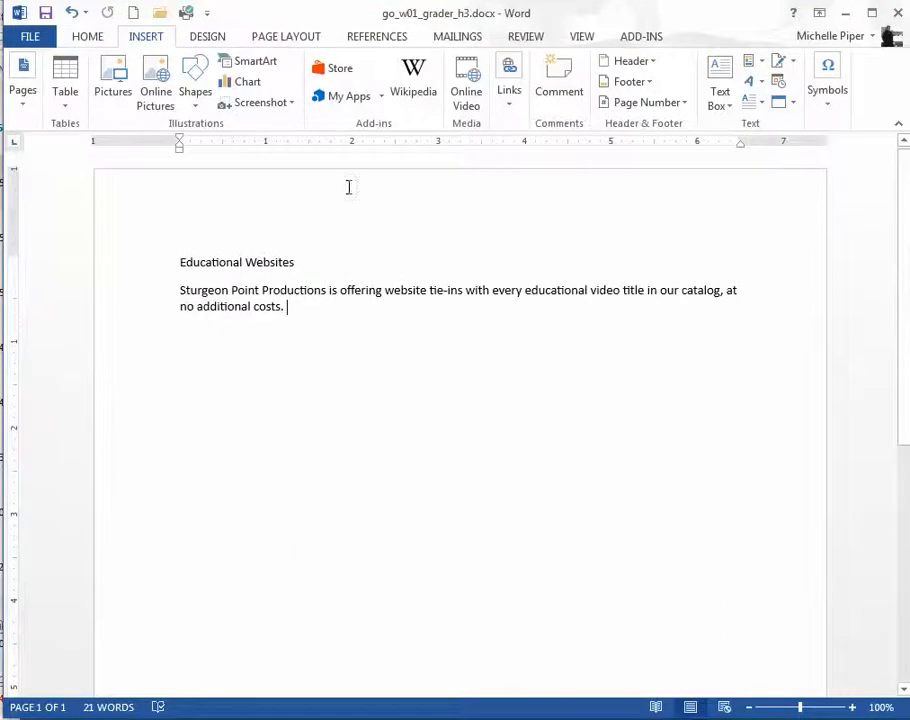
{"action": "left_click", "coordinate": [335, 308]}
{"action": "right_click", "coordinate": [335, 308]}
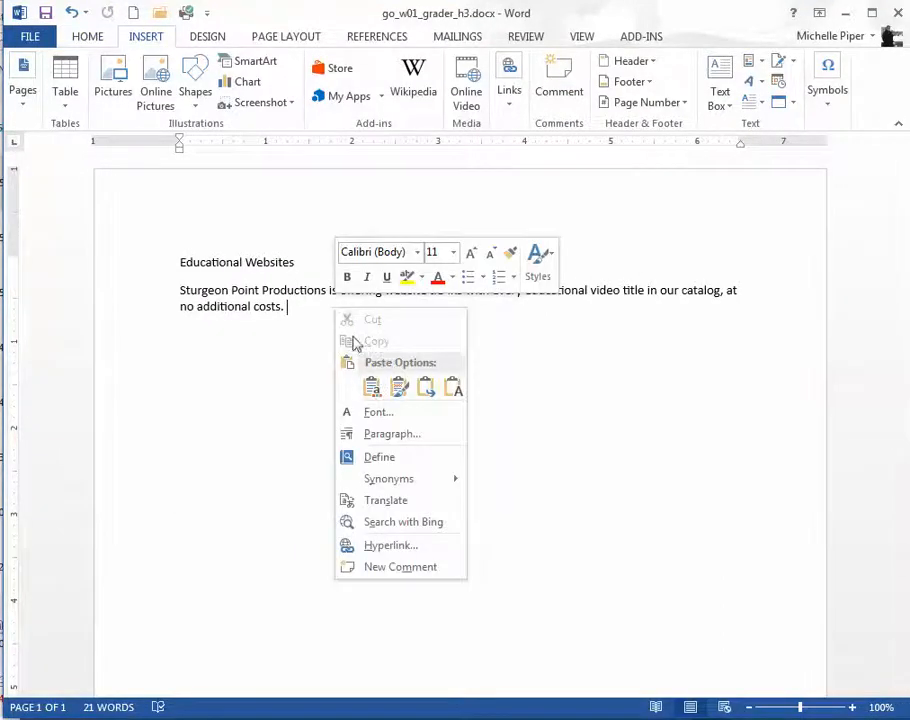
{"action": "left_click", "coordinate": [311, 313]}
{"action": "right_click", "coordinate": [311, 315]}
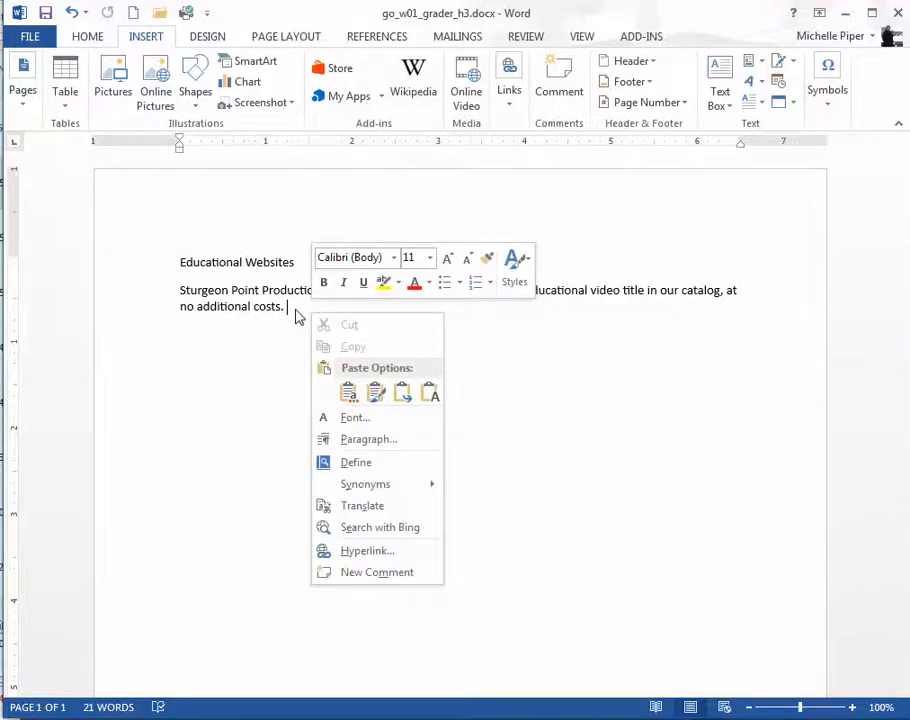
{"action": "left_click", "coordinate": [296, 310]}
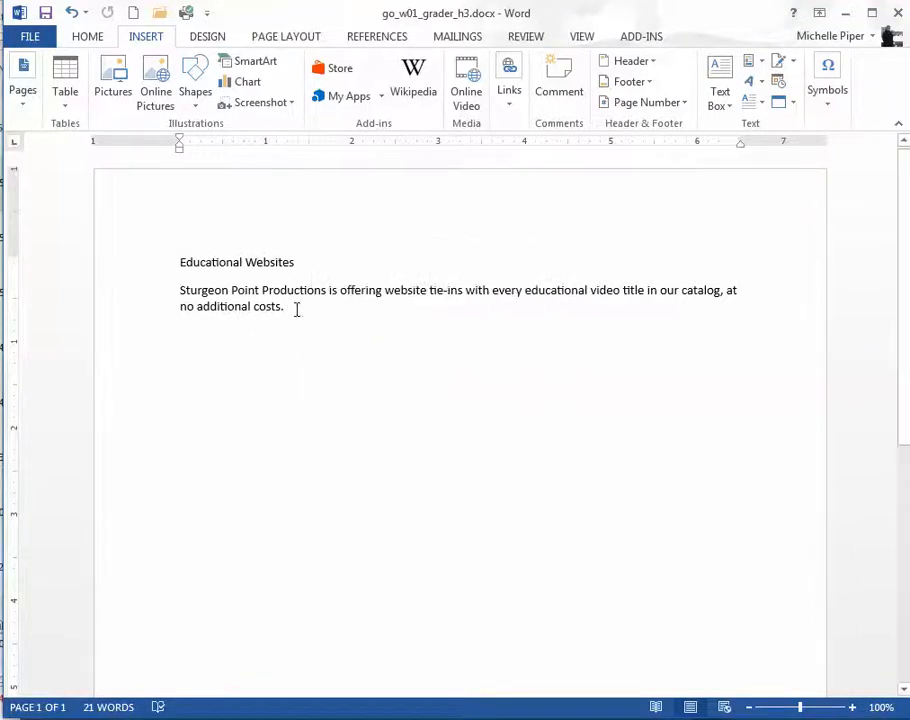
{"action": "left_click", "coordinate": [75, 36]}
{"action": "left_click", "coordinate": [27, 80]}
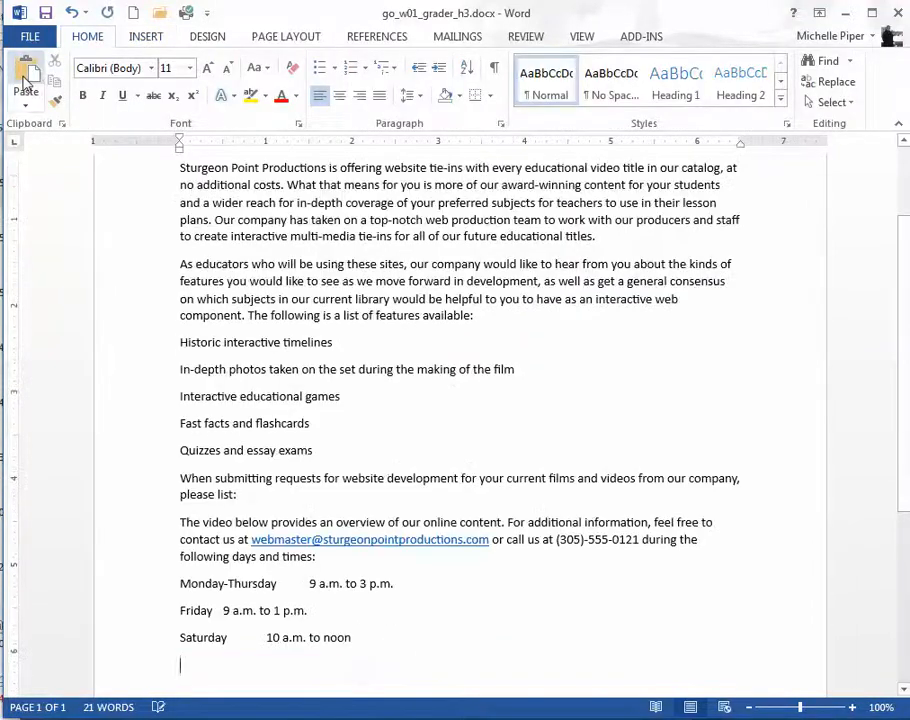
Step: Set the font size of the title "Educational Websites" to 50
{"action": "scroll", "coordinate": [393, 300], "scroll_direction": "up", "scroll_amount": 3}
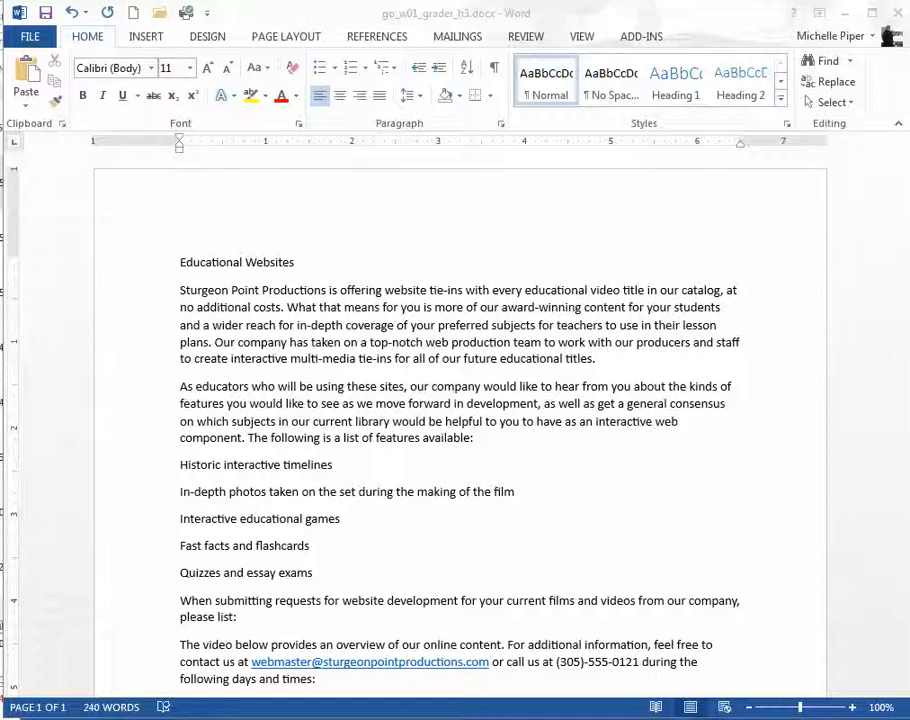
{"action": "triple_click", "coordinate": [203, 264]}
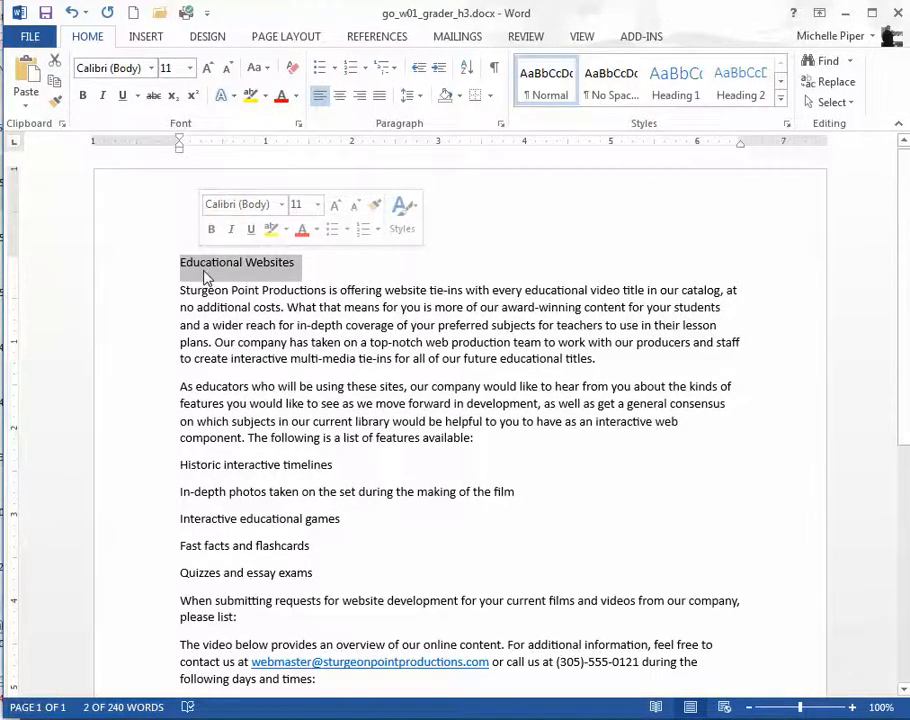
{"action": "triple_click", "coordinate": [204, 267]}
{"action": "left_click", "coordinate": [175, 263]}
{"action": "left_click_drag", "start_coordinate": [175, 263], "coordinate": [297, 258]}
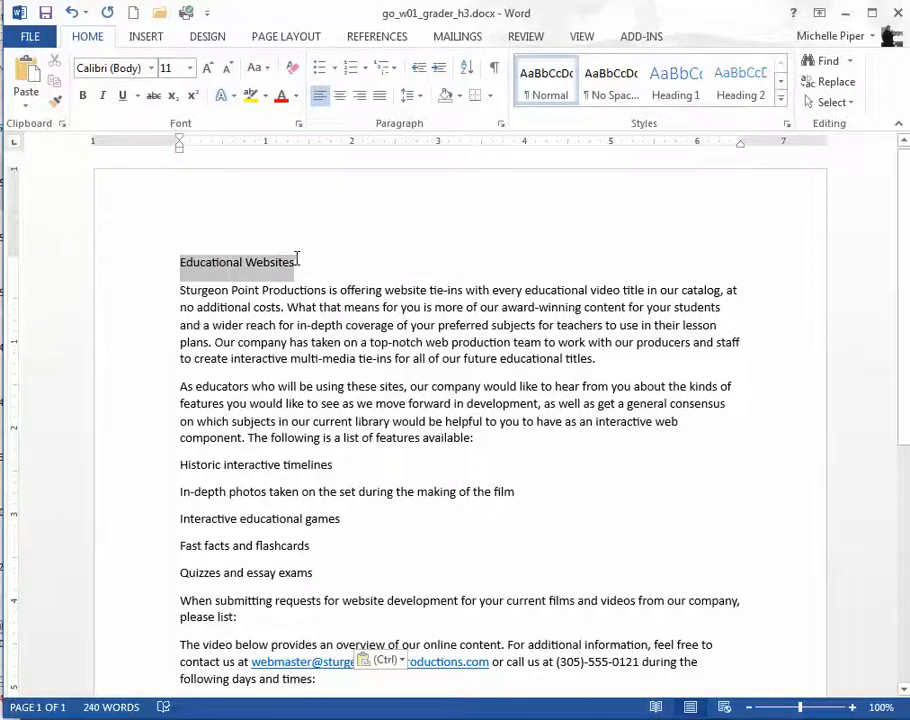
{"action": "left_click", "coordinate": [190, 68]}
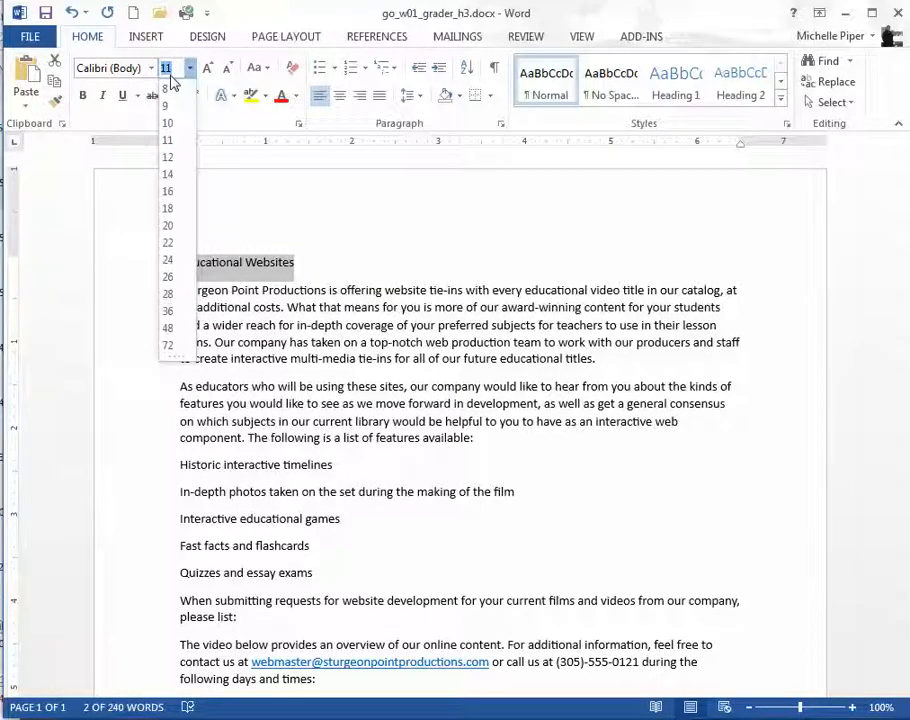
{"action": "type", "text": "50"}
{"action": "key", "text": "Return"}
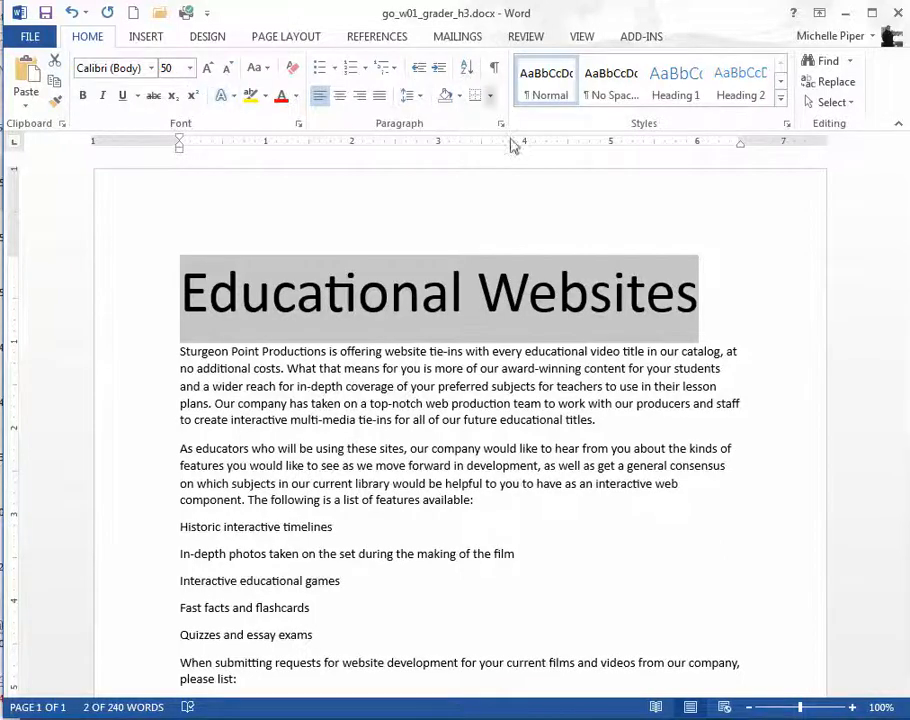
Step: Set the title's line spacing to 1.0 and centre it horizontally
{"action": "left_click", "coordinate": [413, 98]}
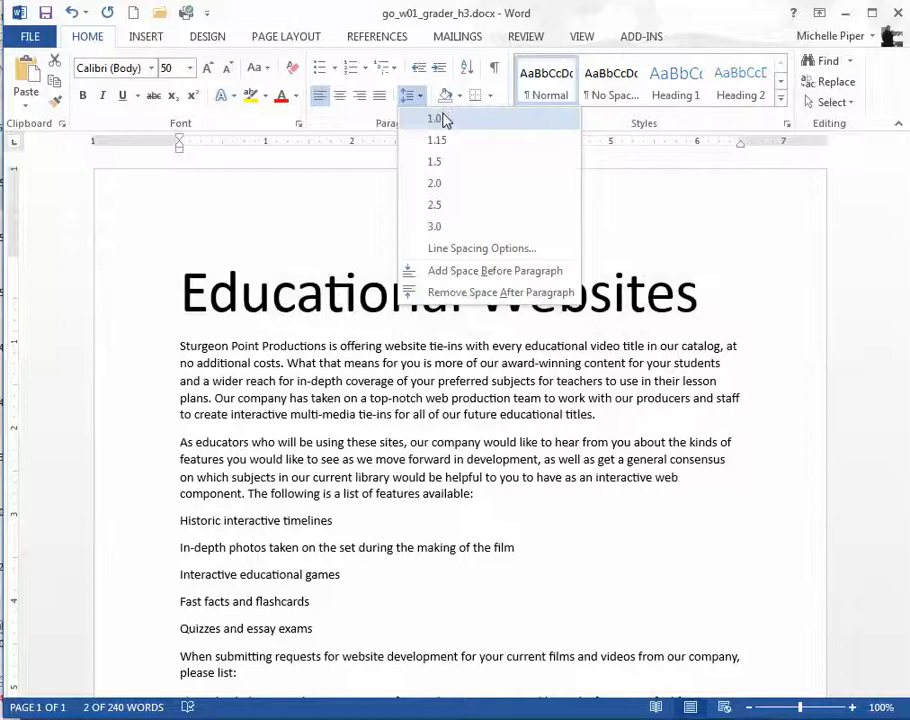
{"action": "left_click", "coordinate": [443, 119]}
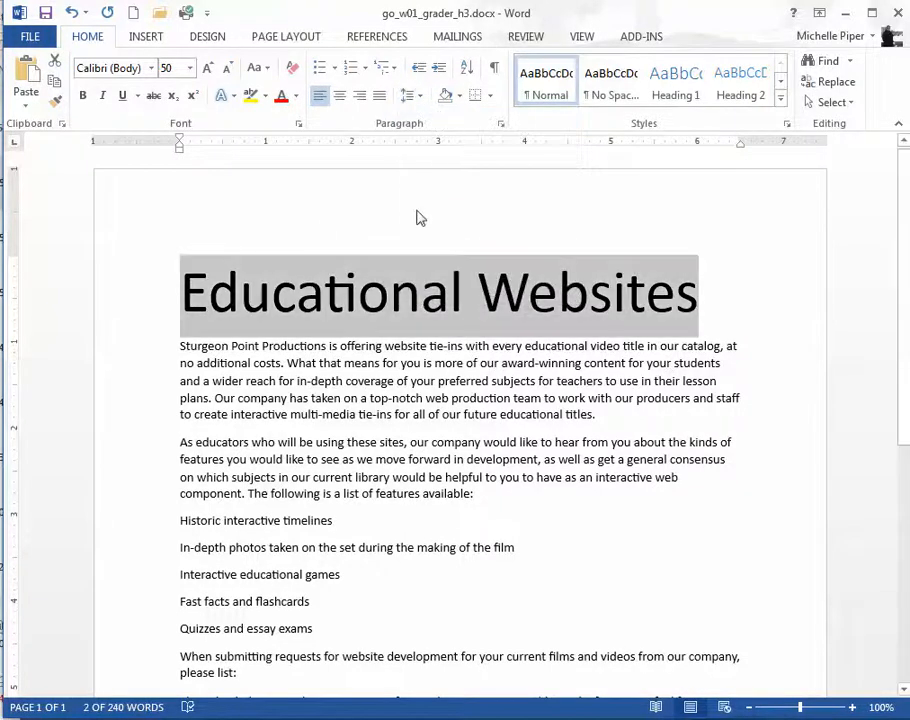
{"action": "left_click", "coordinate": [344, 99]}
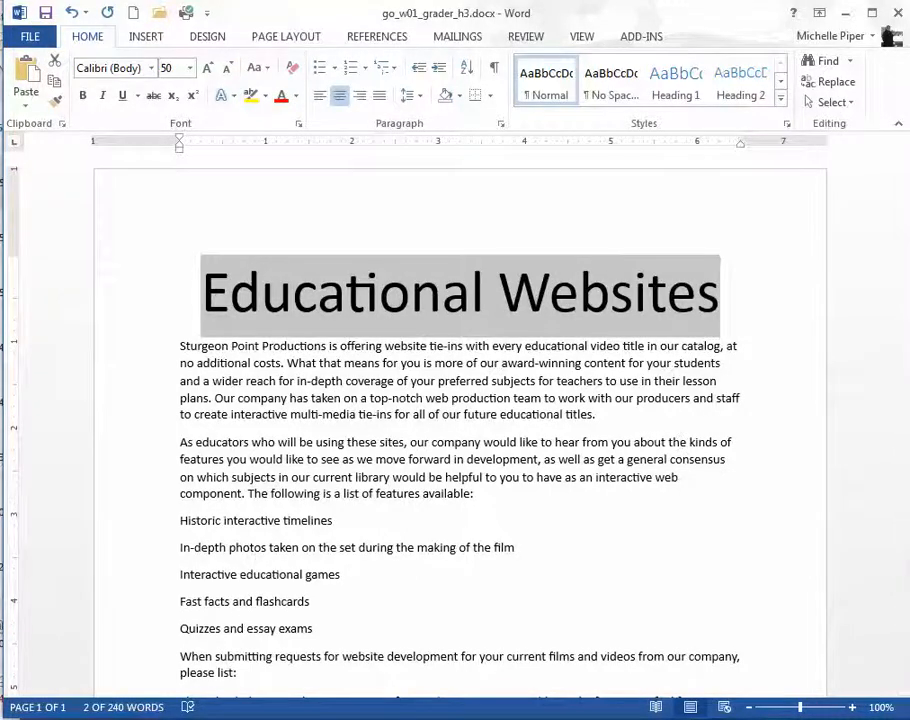
Step: Apply the light blue filled text effect with shadow from the first row of presets to the title
{"action": "left_click", "coordinate": [232, 97]}
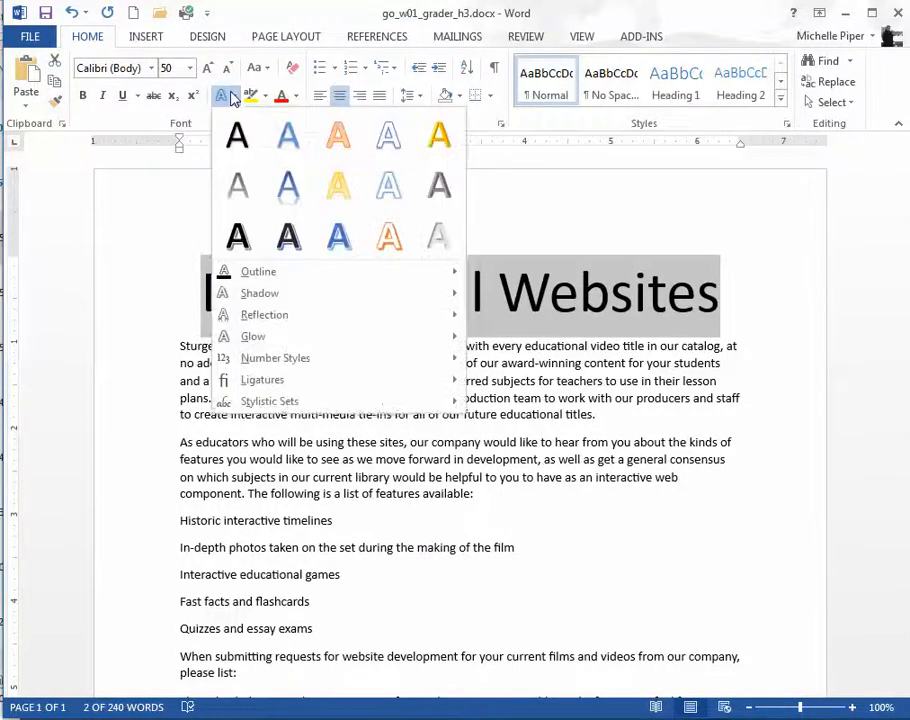
{"action": "left_click", "coordinate": [306, 148]}
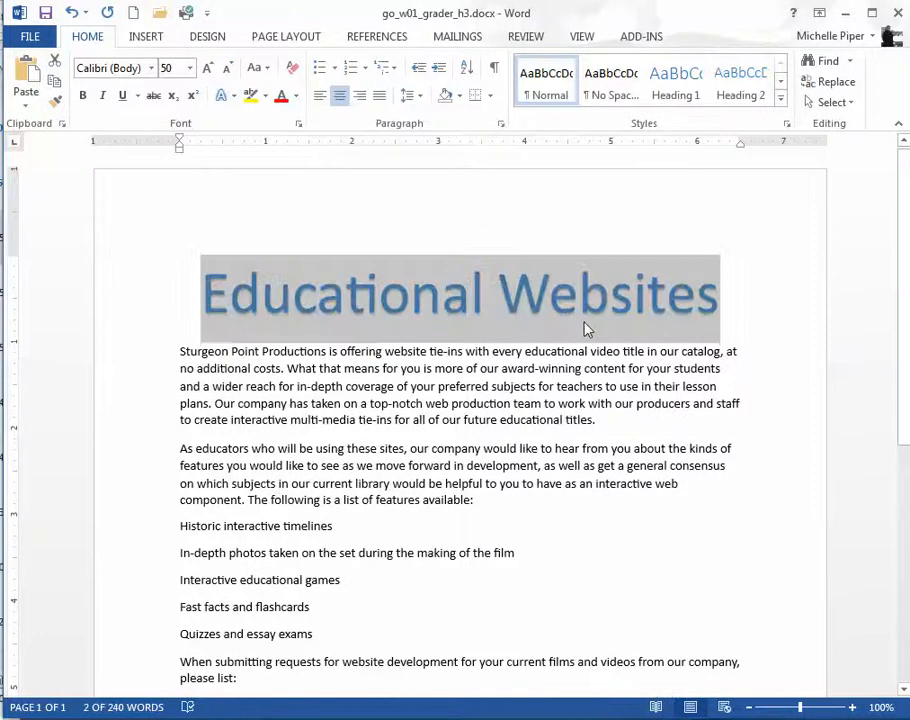
{"action": "left_click", "coordinate": [539, 386]}
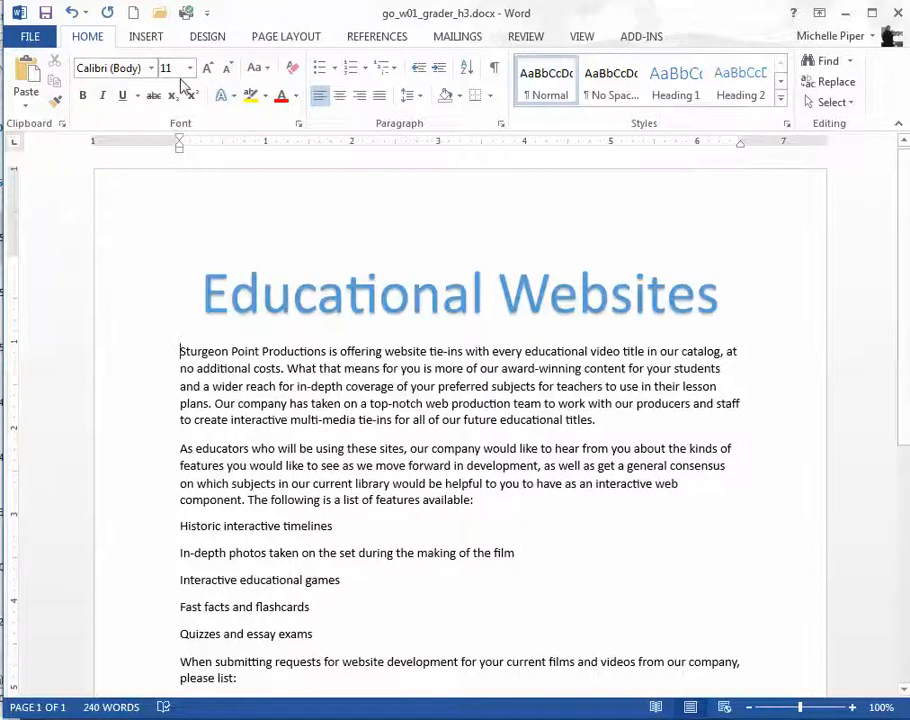
Step: Insert the picture go_w01_grader_h3_Media.jpg from the W_CH01_GOV1_H3 documents folder at the start of the first body paragraph
{"action": "left_click", "coordinate": [150, 38]}
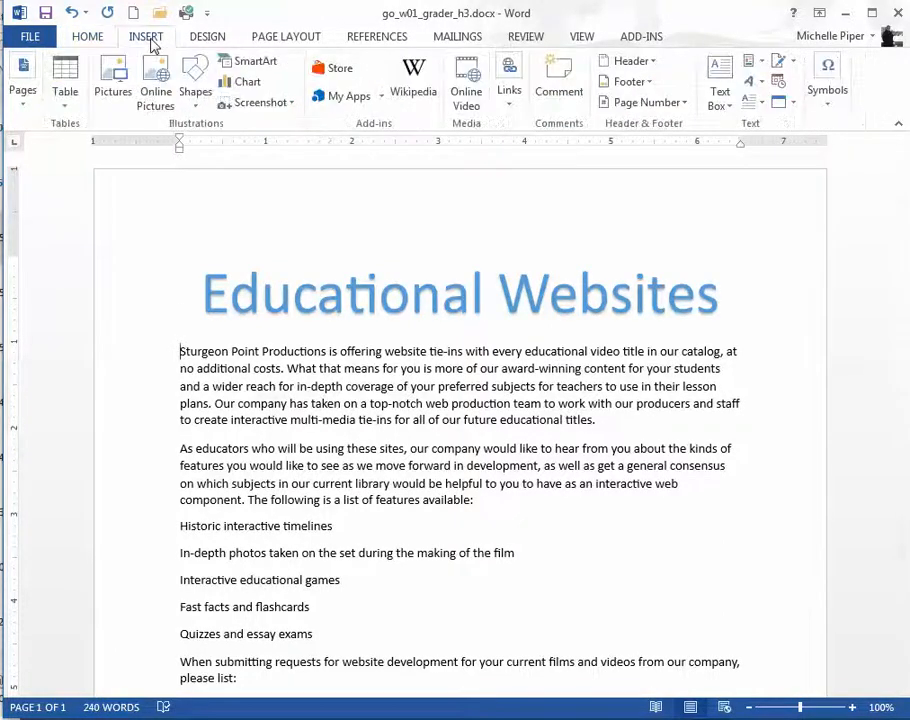
{"action": "left_click", "coordinate": [117, 90]}
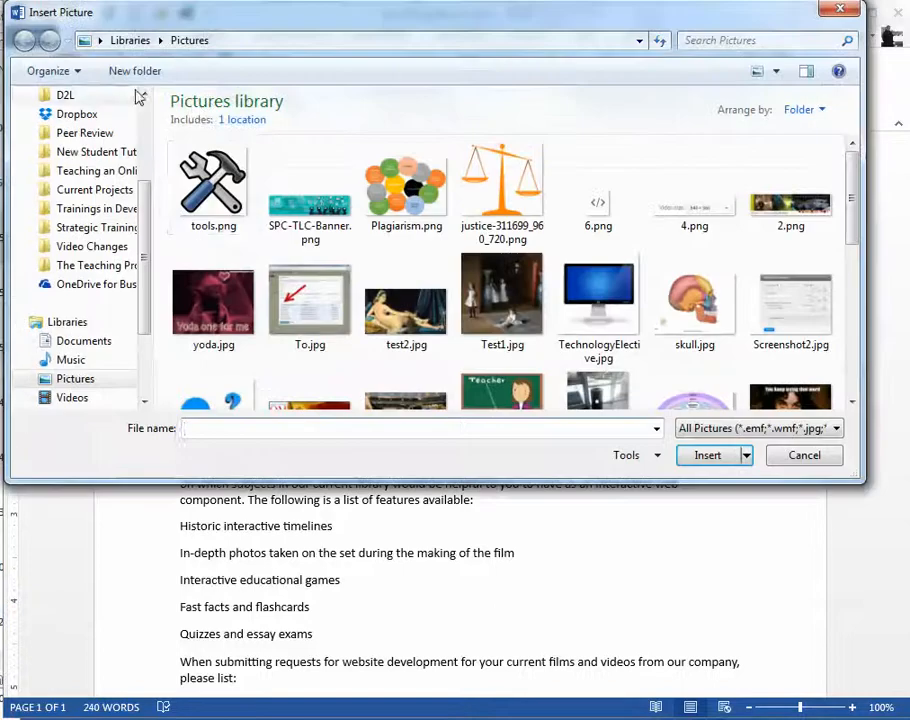
{"action": "left_click", "coordinate": [88, 342]}
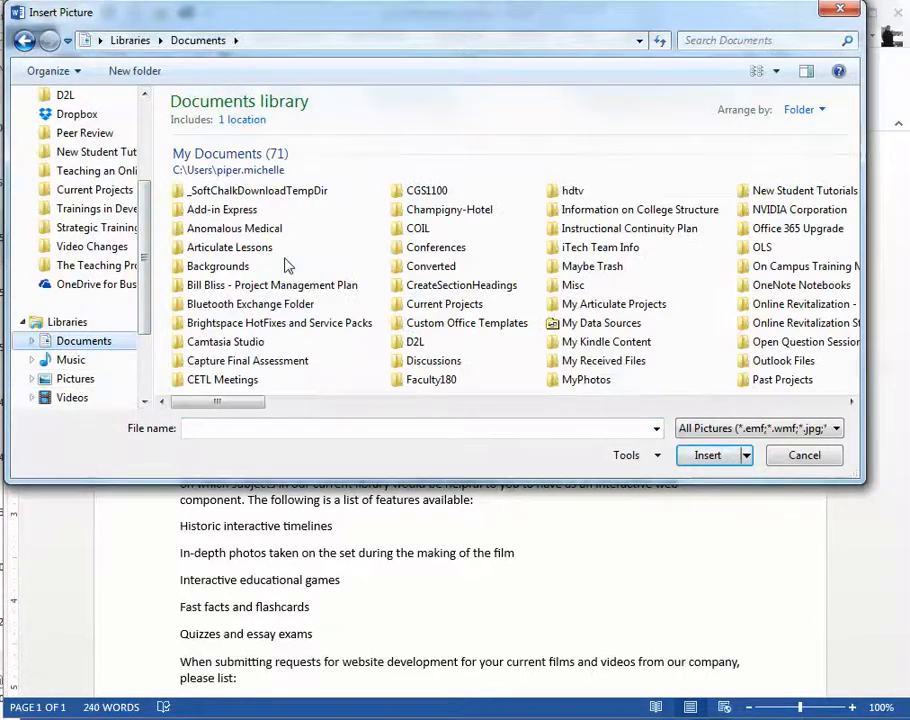
{"action": "left_click_drag", "start_coordinate": [851, 407], "coordinate": [851, 407]}
{"action": "left_click", "coordinate": [636, 191]}
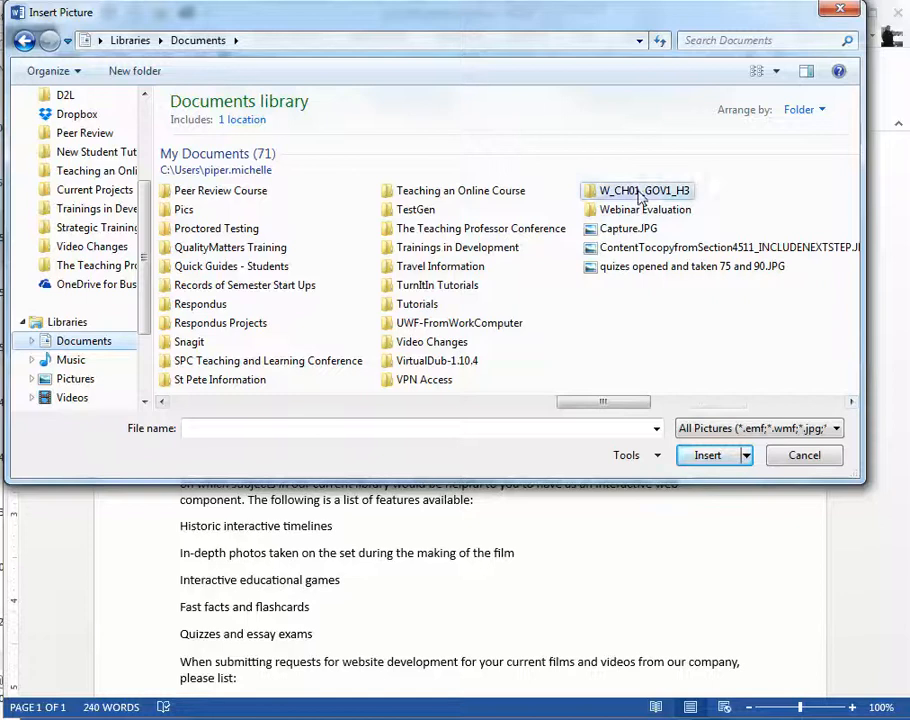
{"action": "double_click", "coordinate": [443, 192]}
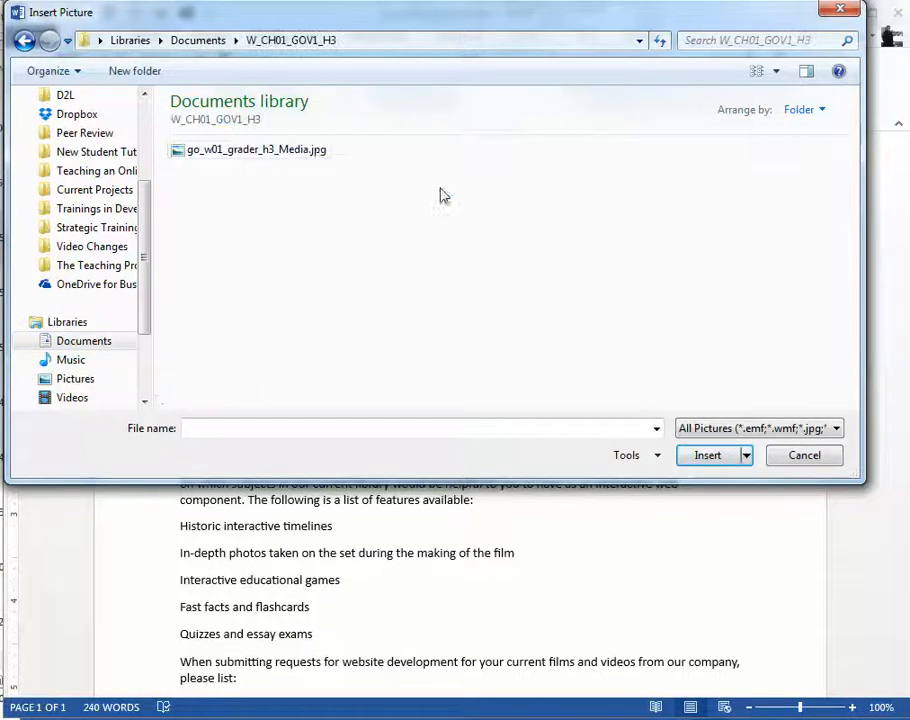
{"action": "left_click", "coordinate": [266, 161]}
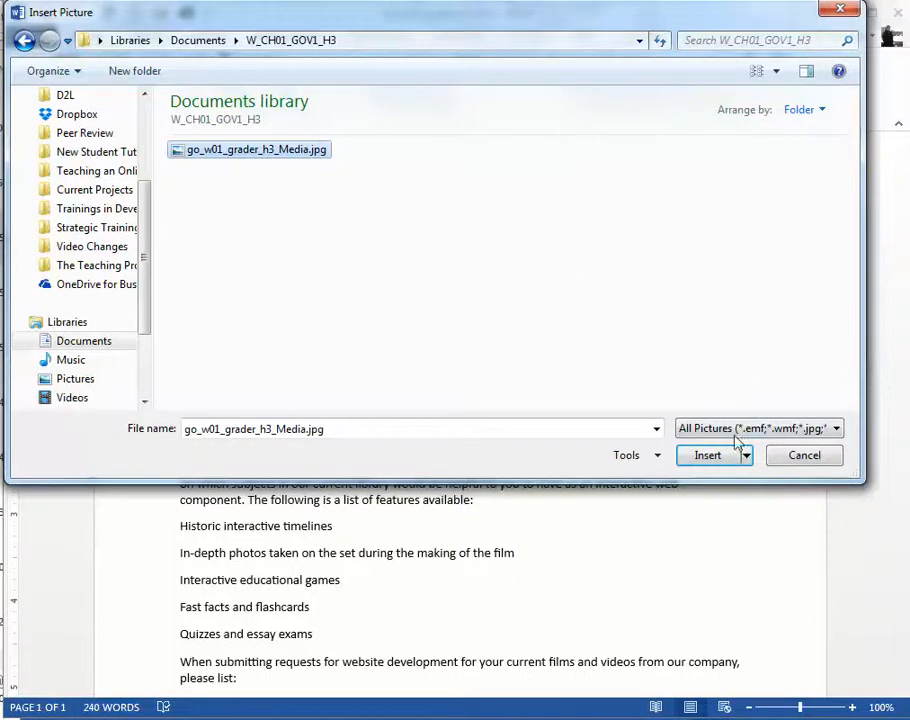
{"action": "left_click", "coordinate": [708, 455]}
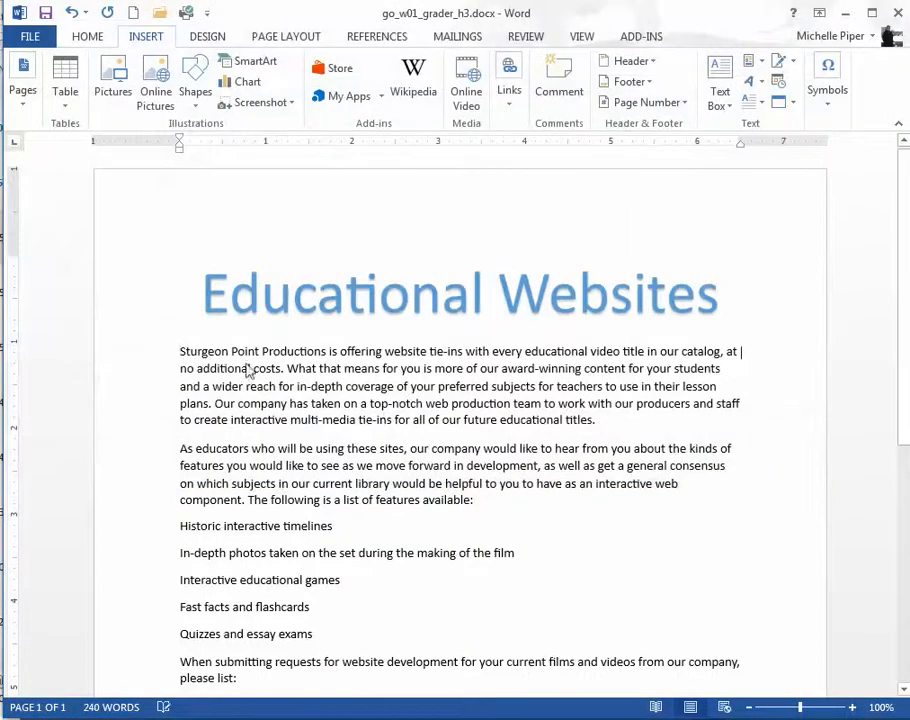
Step: Set the inserted picture's absolute height to 2 inches with the aspect ratio locked
{"action": "scroll", "coordinate": [415, 440], "scroll_direction": "down", "scroll_amount": 3}
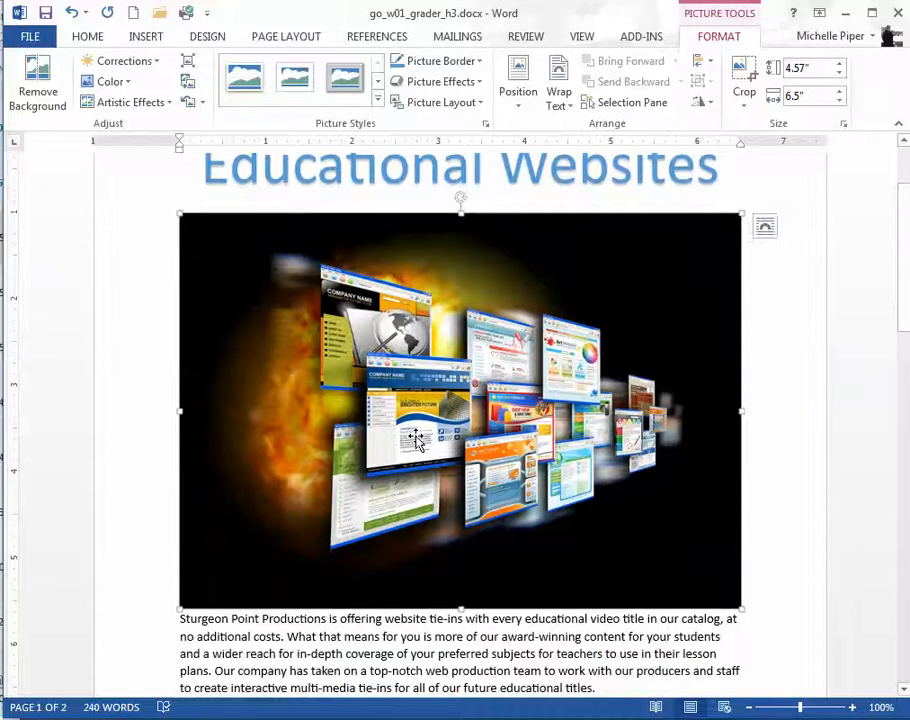
{"action": "right_click", "coordinate": [543, 432]}
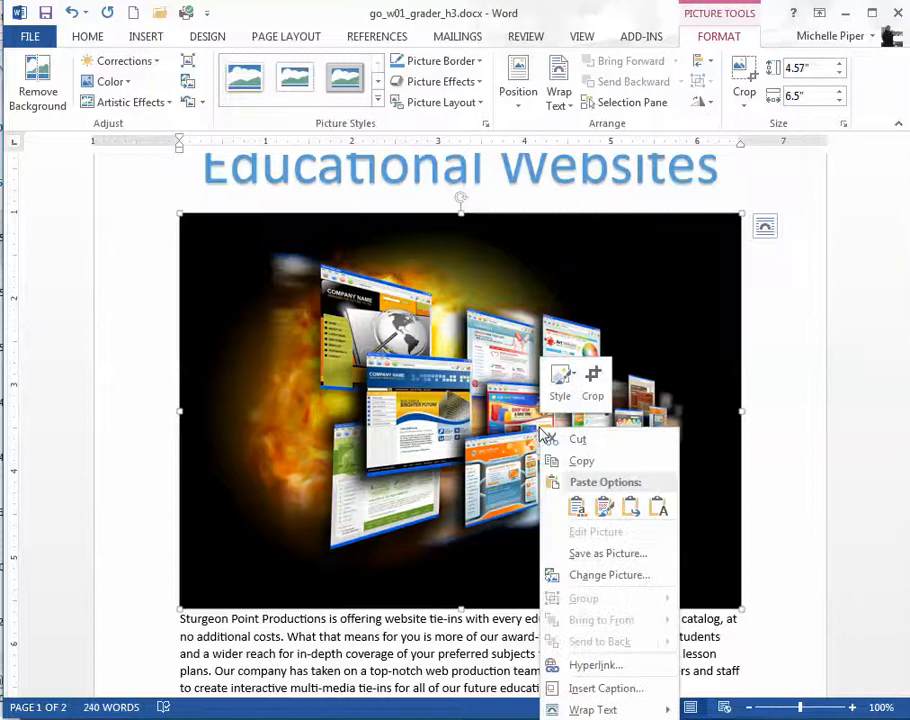
{"action": "right_click", "coordinate": [396, 252]}
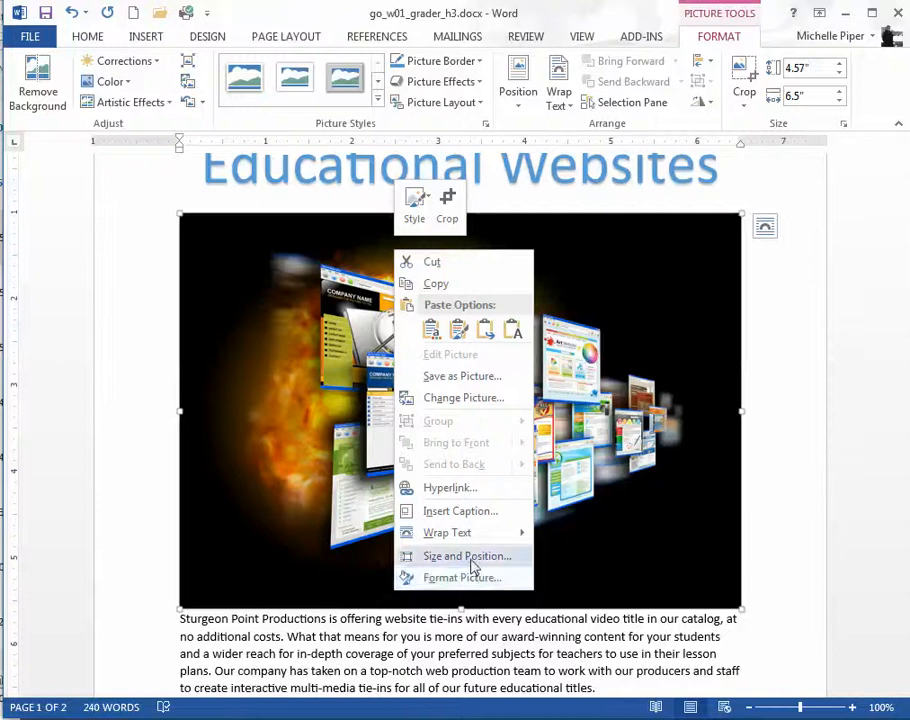
{"action": "left_click", "coordinate": [470, 558]}
{"action": "double_click", "coordinate": [352, 225]}
{"action": "type", "text": "2."}
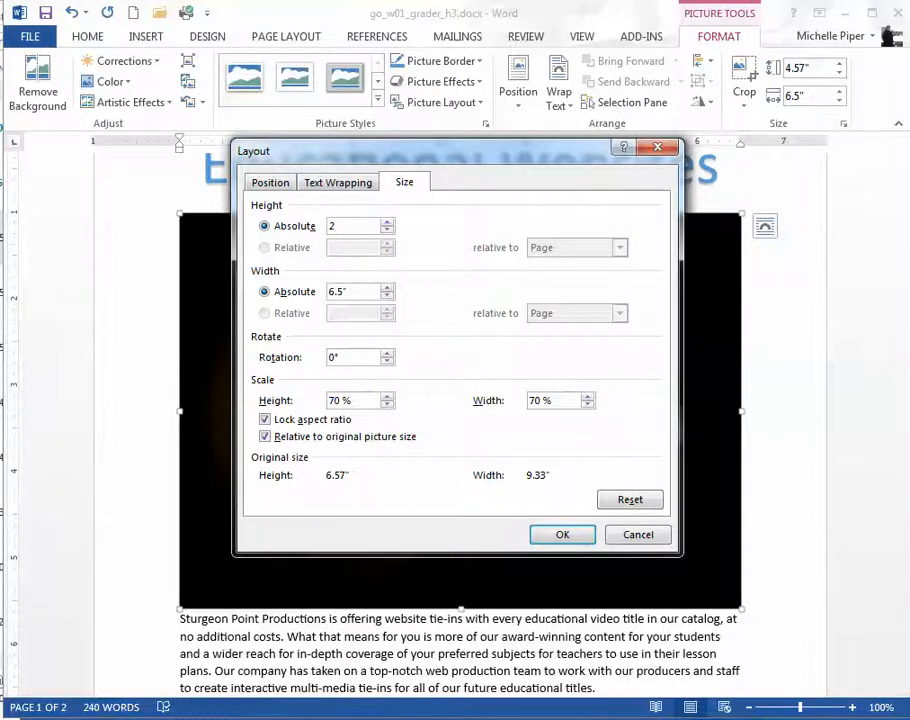
{"action": "key", "text": "Return"}
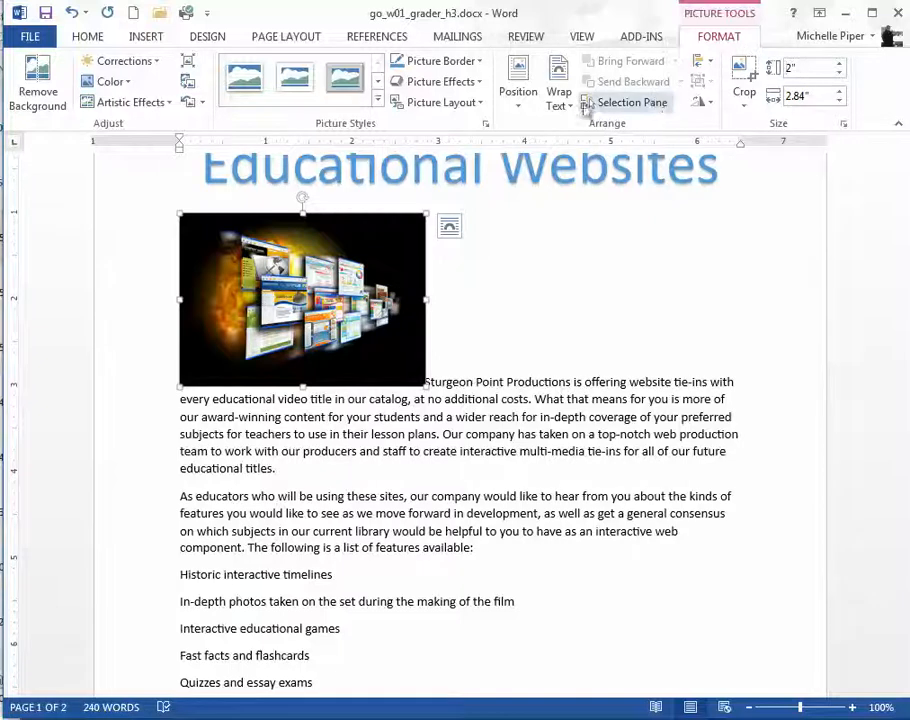
Step: Apply a 10 Point Soft Edges effect to the picture
{"action": "left_click", "coordinate": [450, 82]}
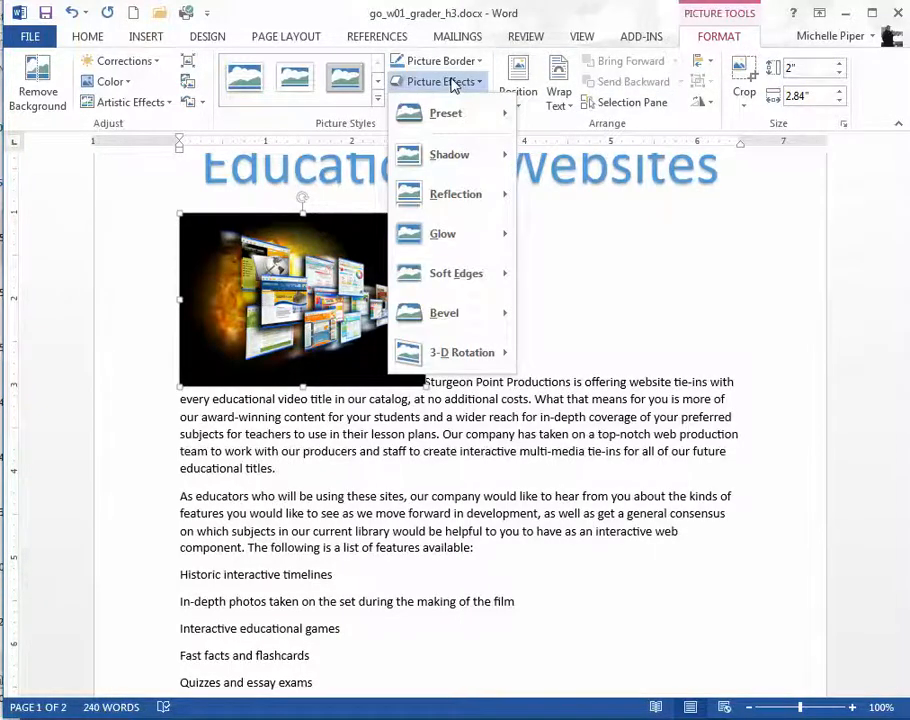
{"action": "mouse_move", "coordinate": [494, 286]}
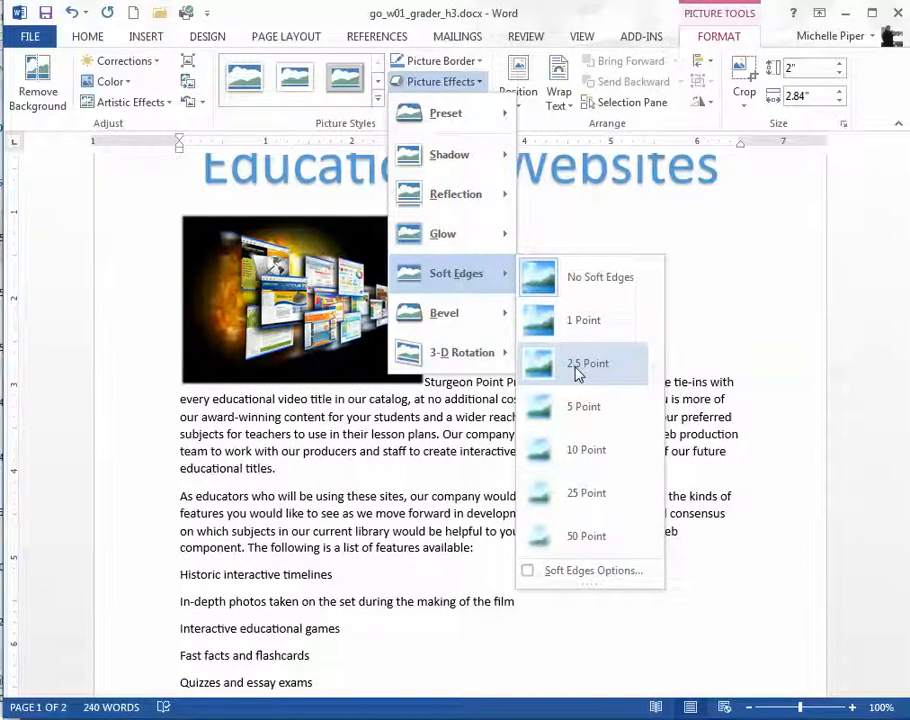
{"action": "left_click", "coordinate": [585, 450]}
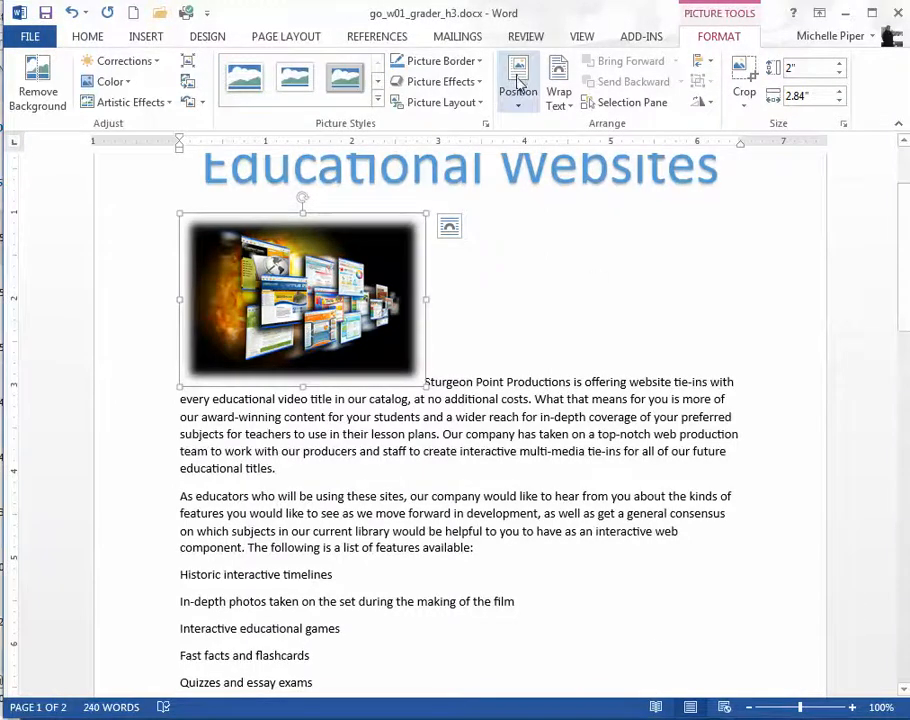
{"action": "left_click", "coordinate": [518, 100]}
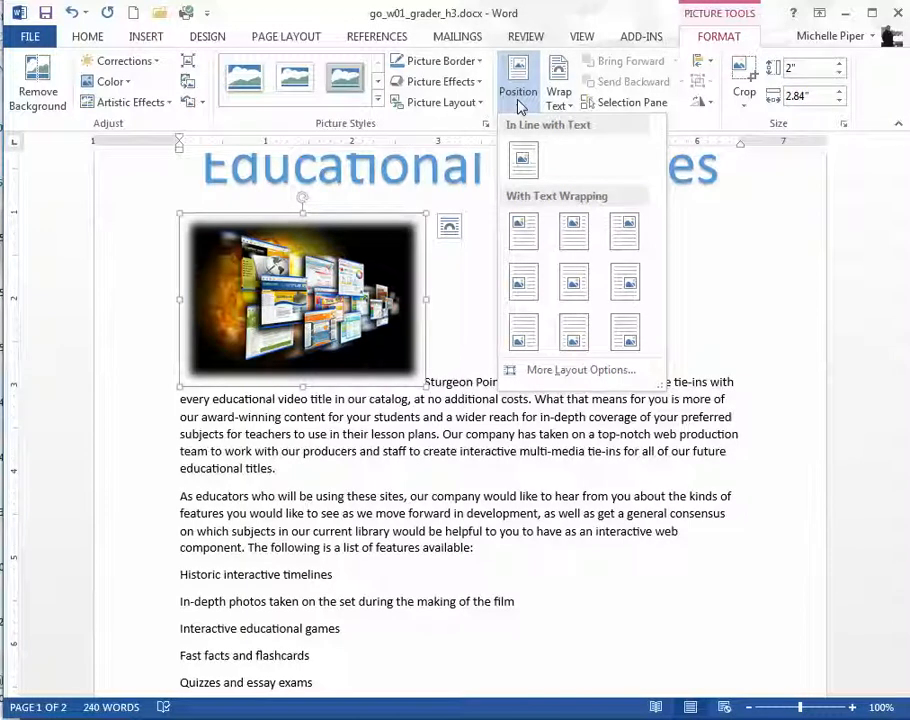
{"action": "left_click", "coordinate": [718, 38]}
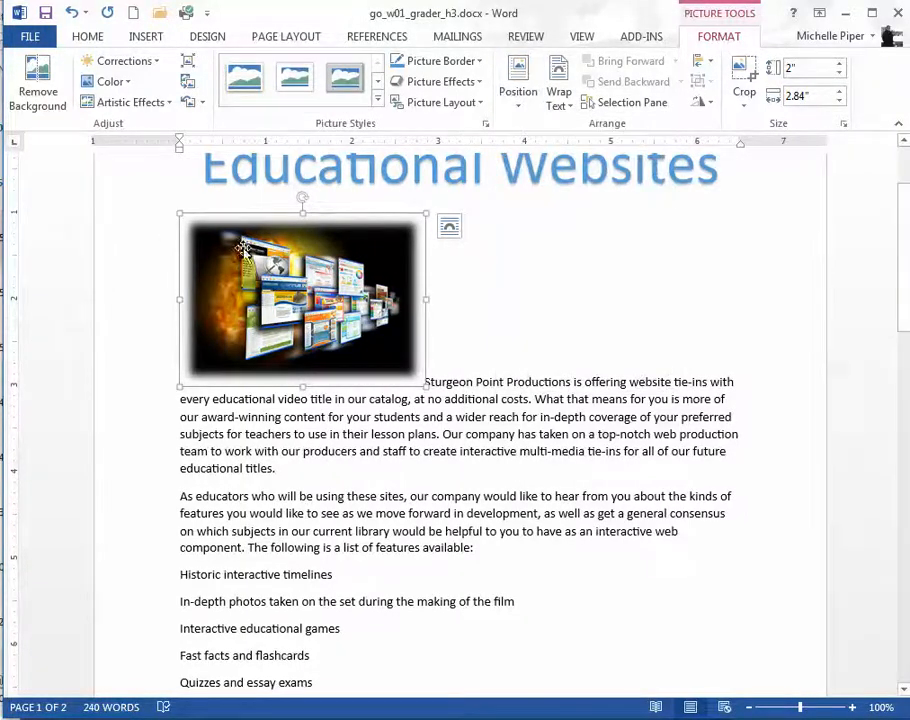
{"action": "left_click", "coordinate": [512, 97]}
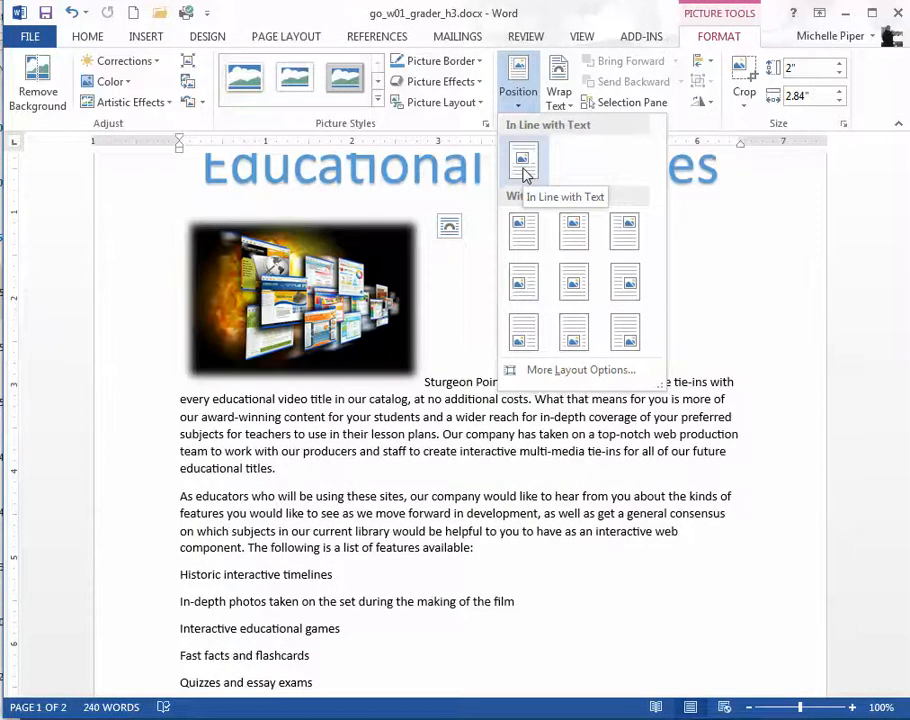
{"action": "left_click", "coordinate": [580, 371]}
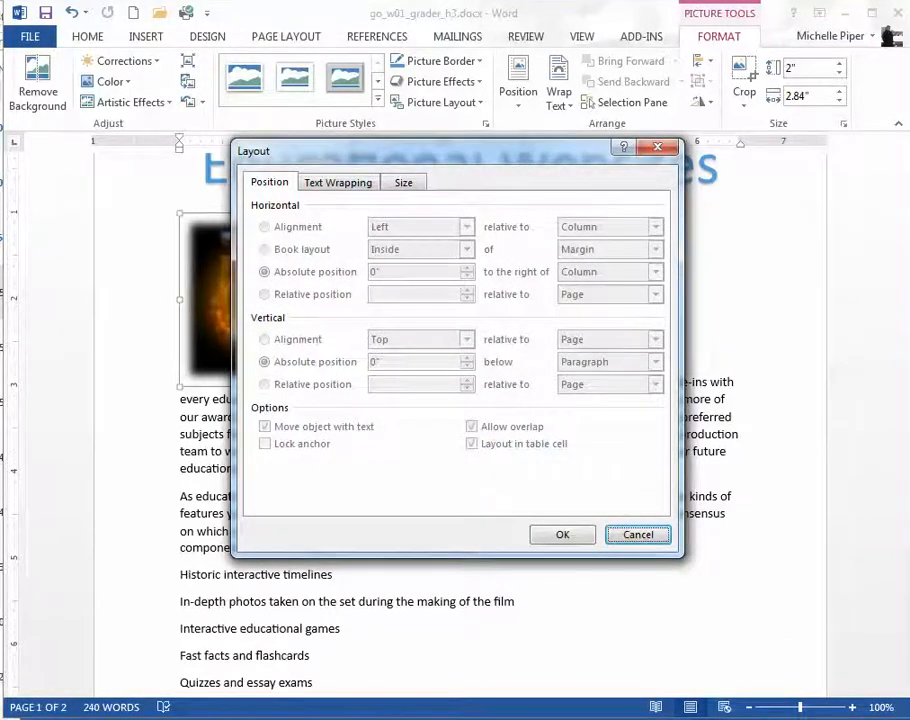
{"action": "key", "text": "Escape"}
{"action": "left_click", "coordinate": [601, 455]}
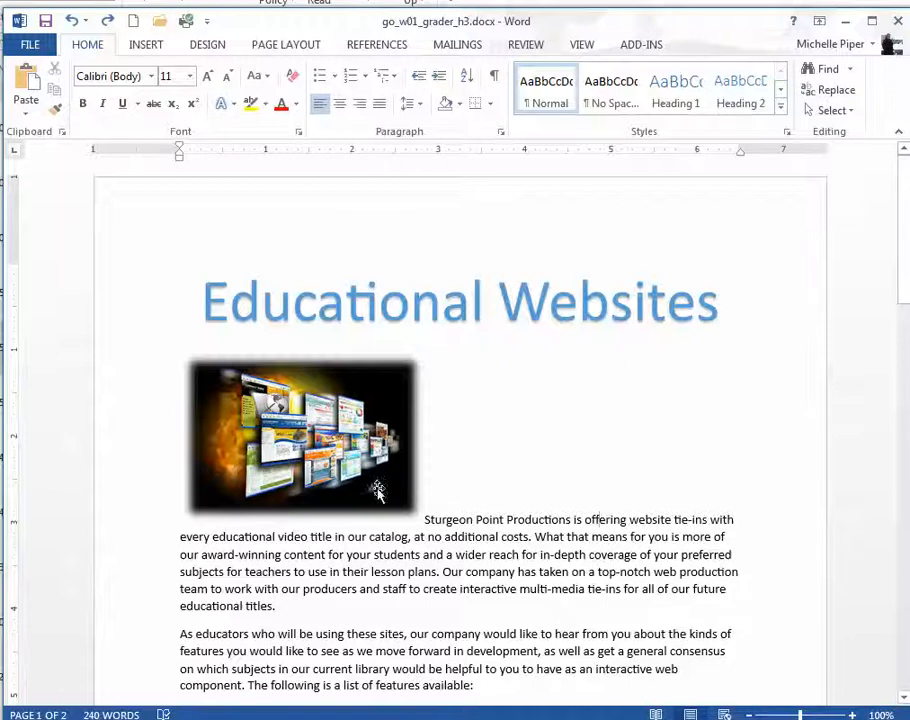
Step: Delete the soft-edged picture below the title
{"action": "left_click", "coordinate": [297, 404]}
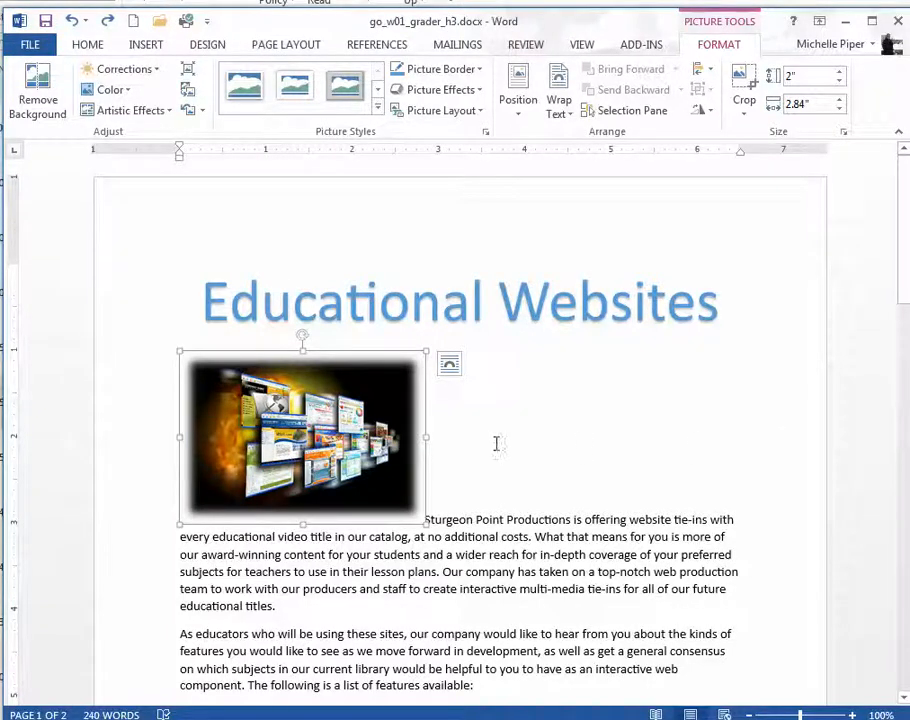
{"action": "key", "text": "Delete"}
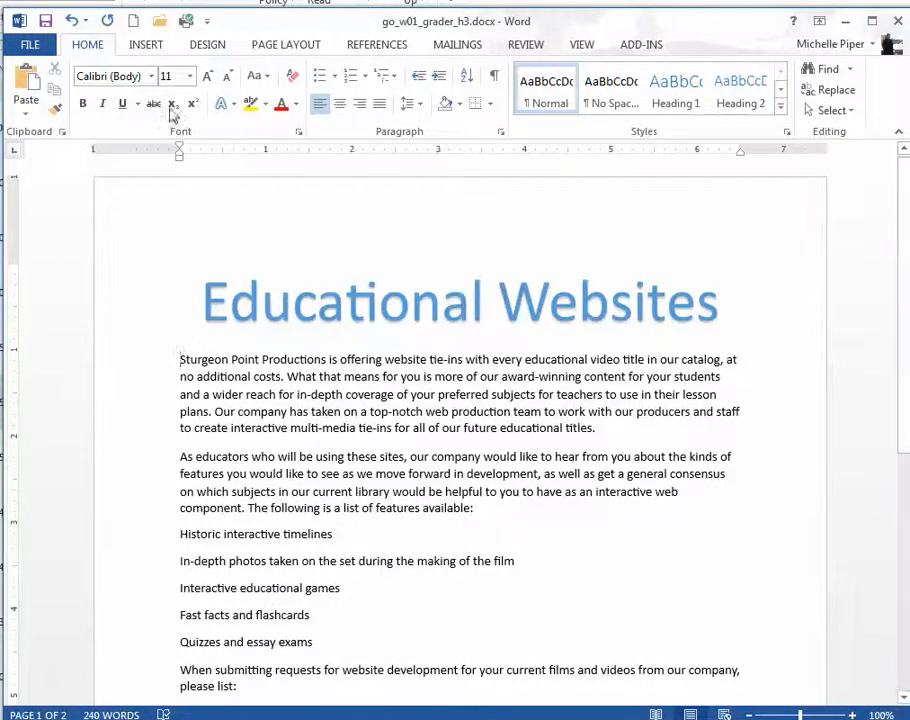
Step: Insert go_w01_grader_h3_Media.jpg from the W_CH01_GOV1_H3 folder before the paragraph beginning "Sturgeon Point Productions"
{"action": "left_click", "coordinate": [142, 46]}
{"action": "left_click", "coordinate": [113, 88]}
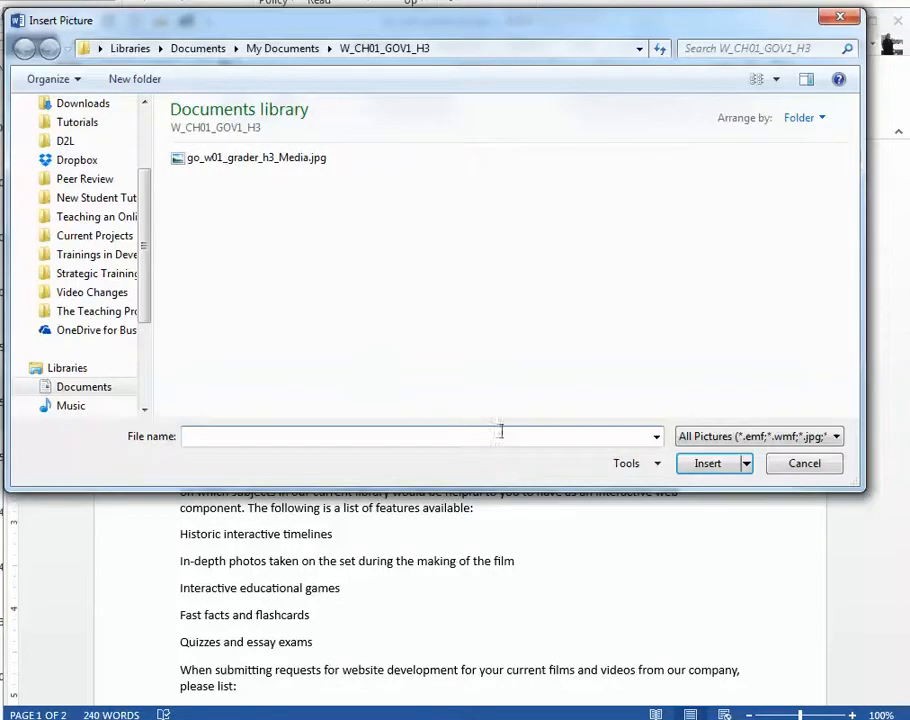
{"action": "left_click", "coordinate": [248, 158]}
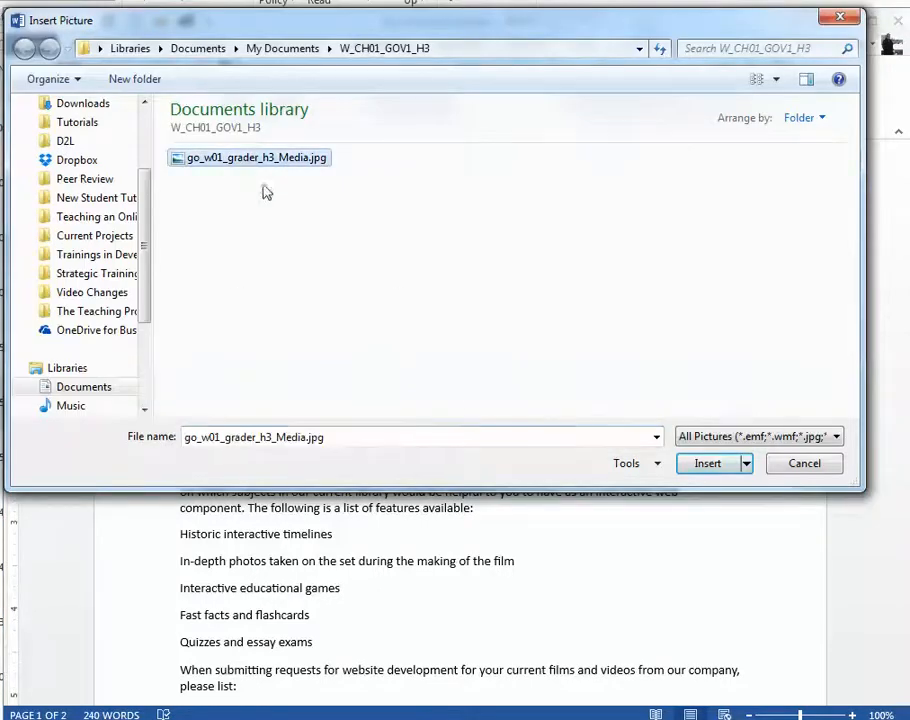
{"action": "left_click", "coordinate": [707, 464]}
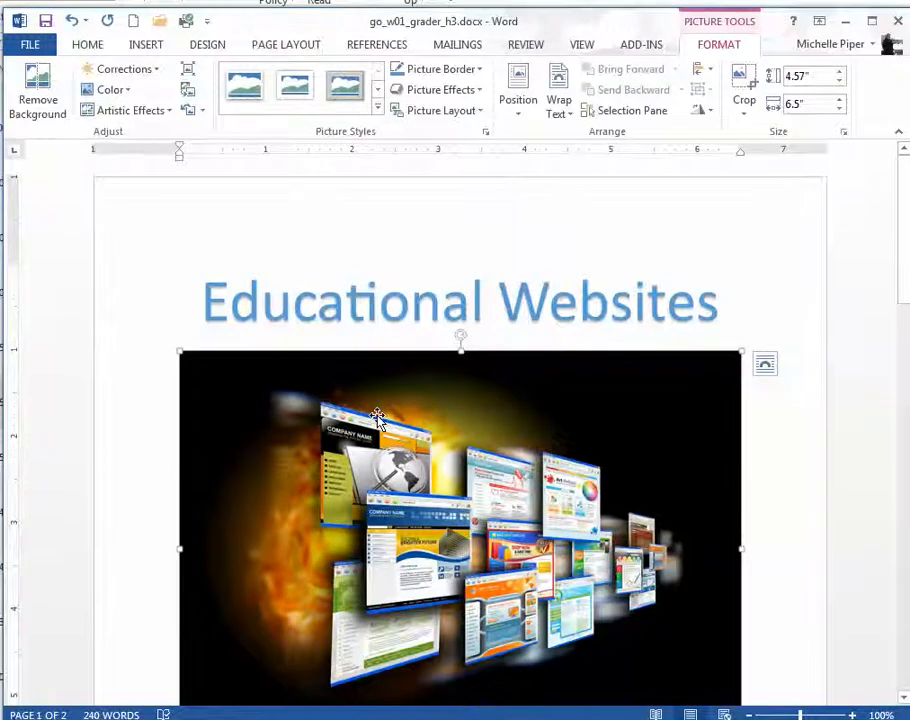
Step: Set the height of the newly inserted picture to 2 inches, keeping its proportions
{"action": "scroll", "coordinate": [377, 418], "scroll_direction": "down", "scroll_amount": 1}
{"action": "scroll", "coordinate": [377, 418], "scroll_direction": "down", "scroll_amount": 1}
{"action": "scroll", "coordinate": [376, 414], "scroll_direction": "up", "scroll_amount": 2}
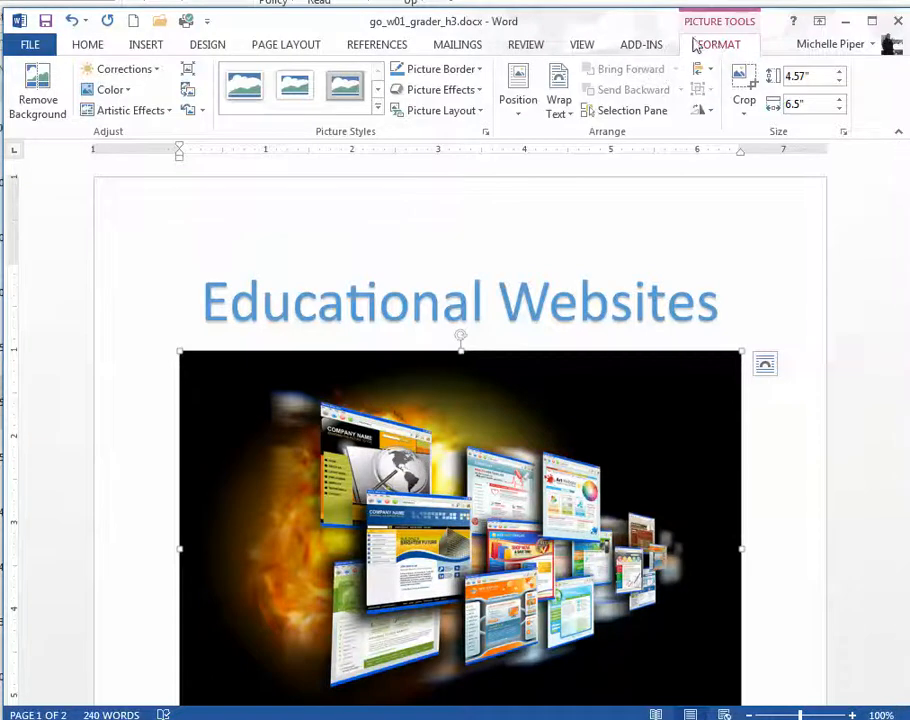
{"action": "left_click", "coordinate": [82, 42]}
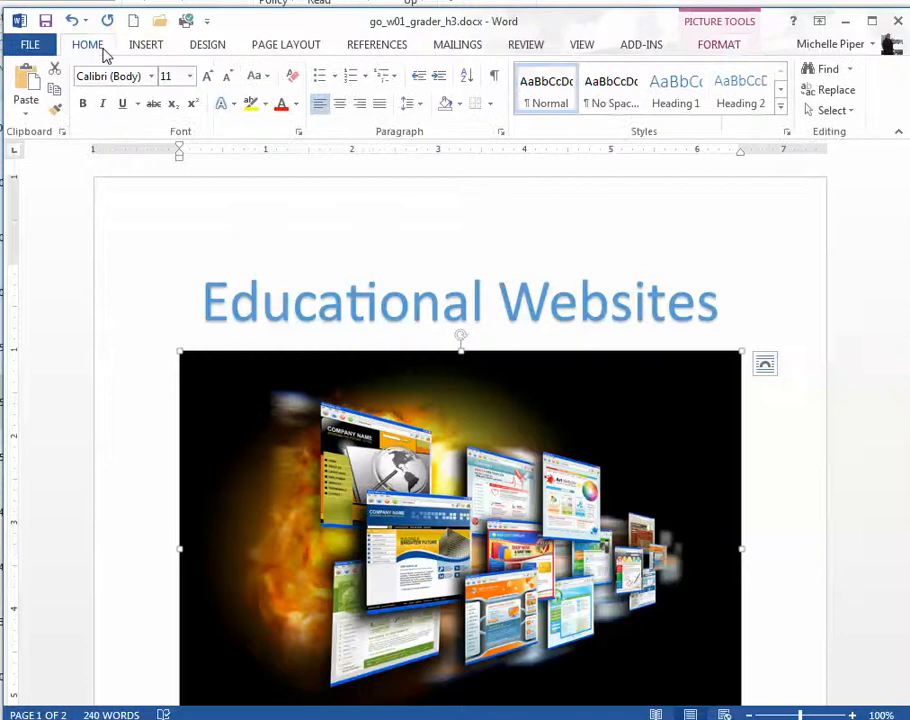
{"action": "left_click", "coordinate": [733, 47]}
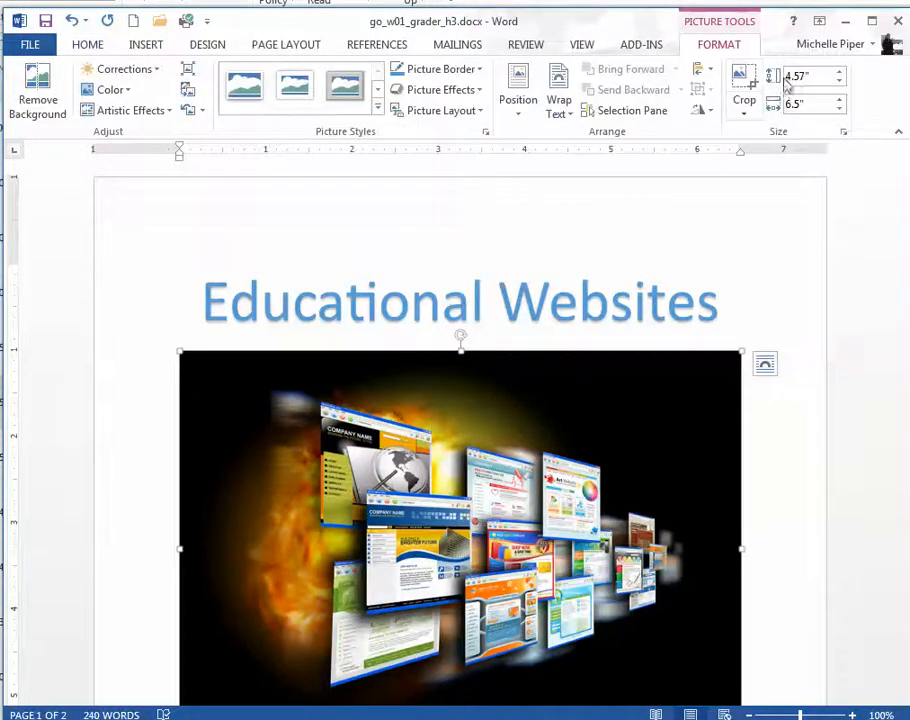
{"action": "left_click", "coordinate": [800, 75]}
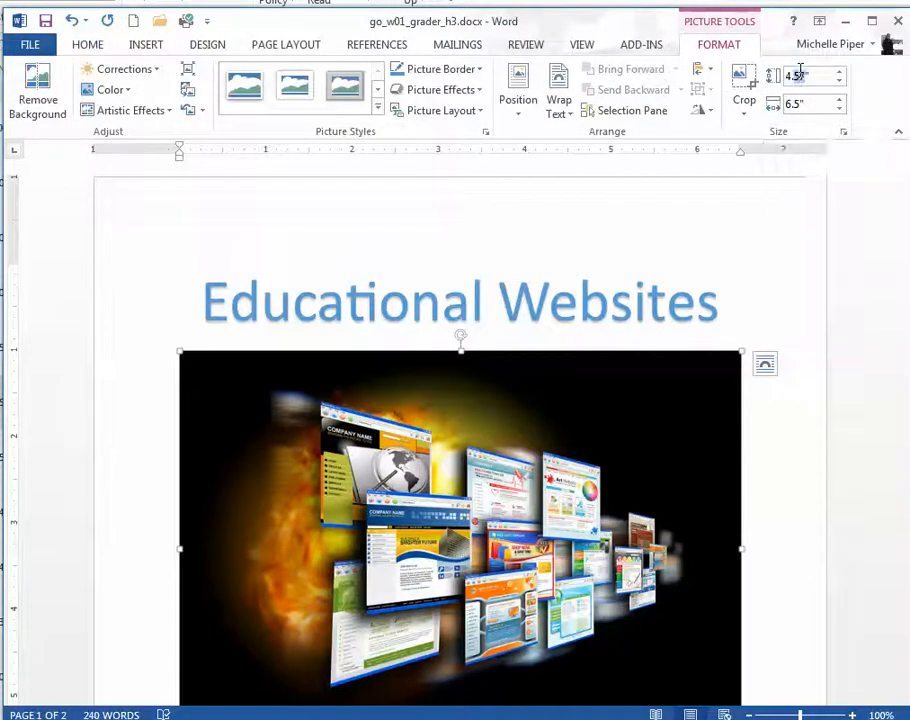
{"action": "type", "text": "2"}
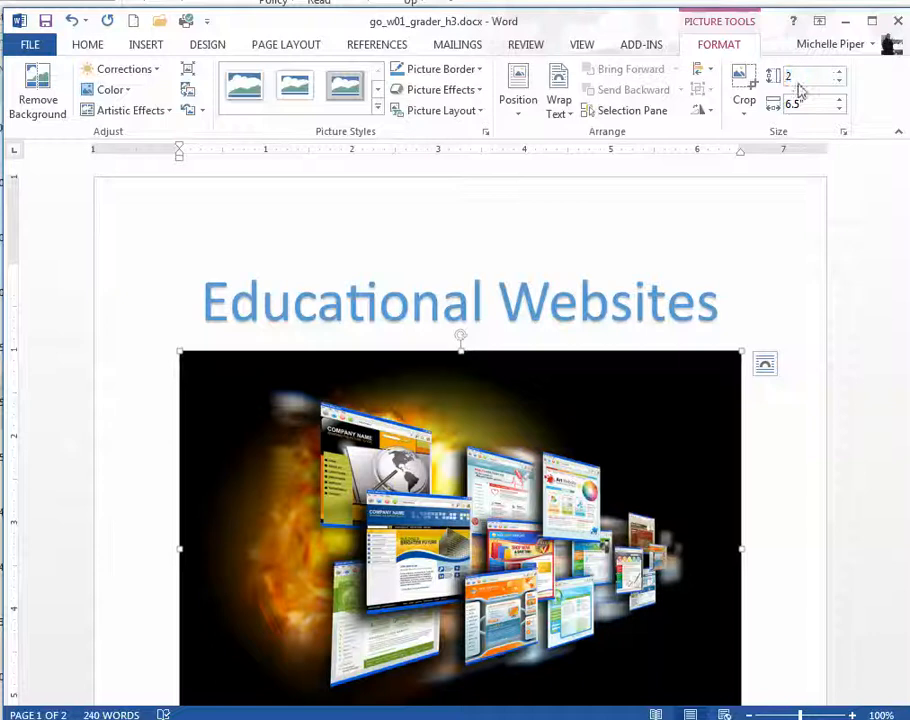
{"action": "key", "text": "Return"}
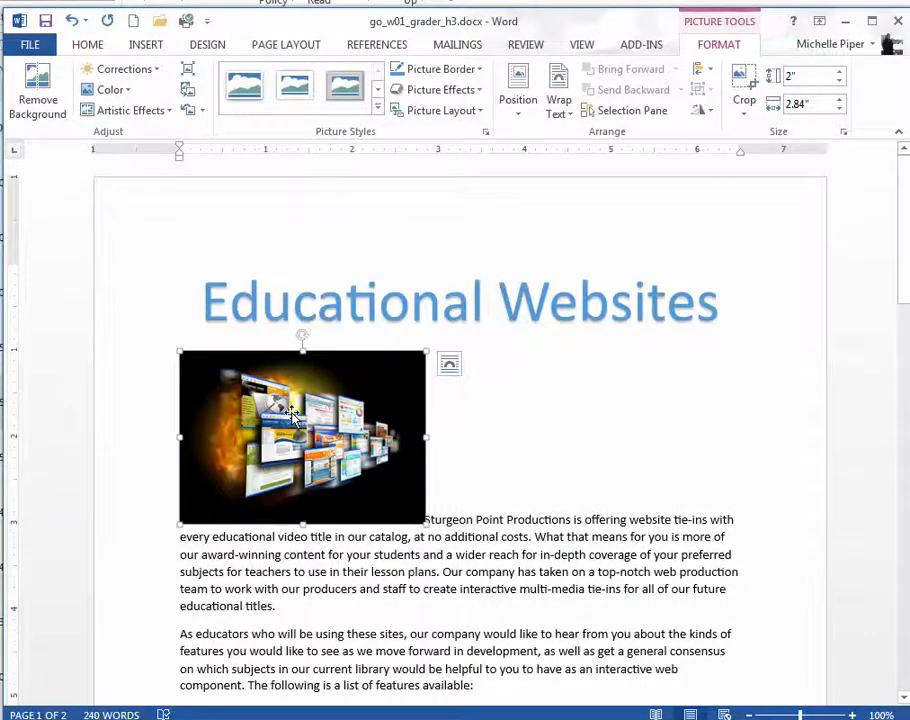
Step: Set the picture's text wrapping to Square
{"action": "left_click", "coordinate": [450, 368]}
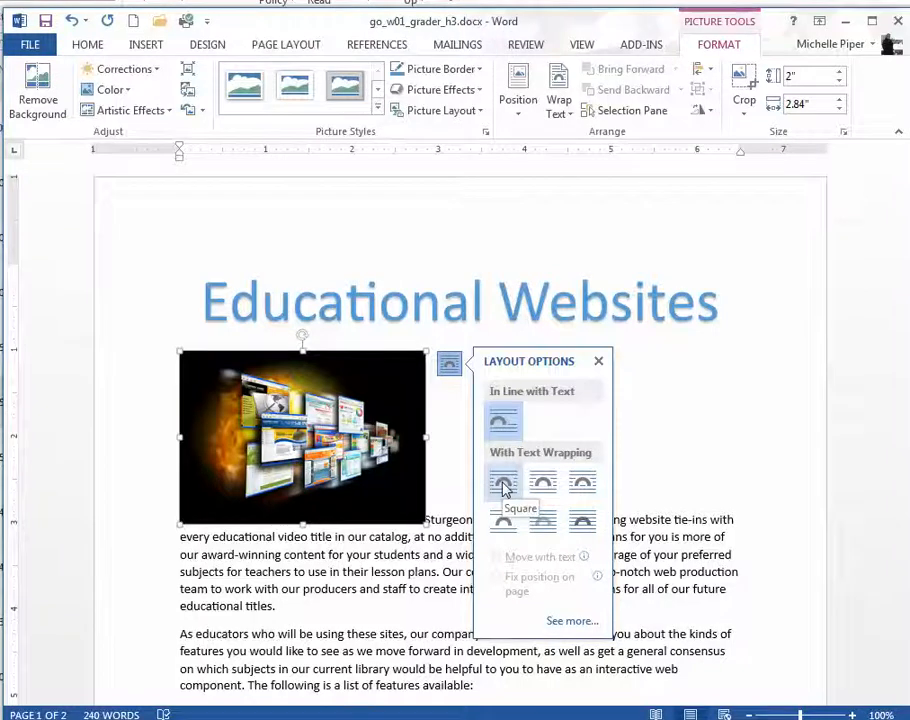
{"action": "left_click", "coordinate": [503, 490]}
{"action": "left_click", "coordinate": [449, 362]}
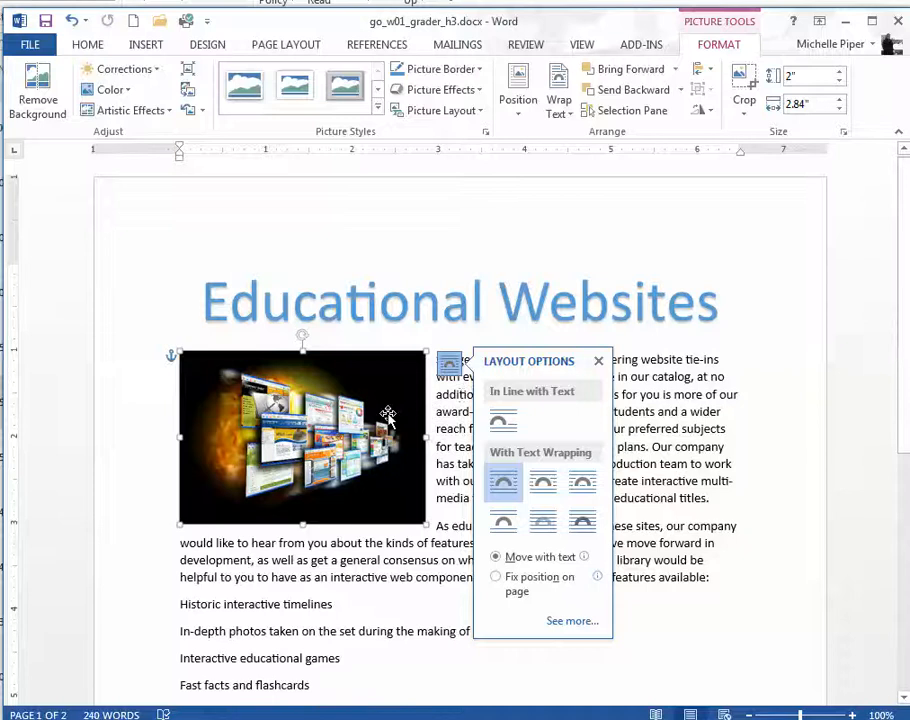
{"action": "left_click", "coordinate": [449, 364]}
Step: Set the picture's horizontal alignment to Right relative to Margin in its layout settings
{"action": "left_click", "coordinate": [451, 362]}
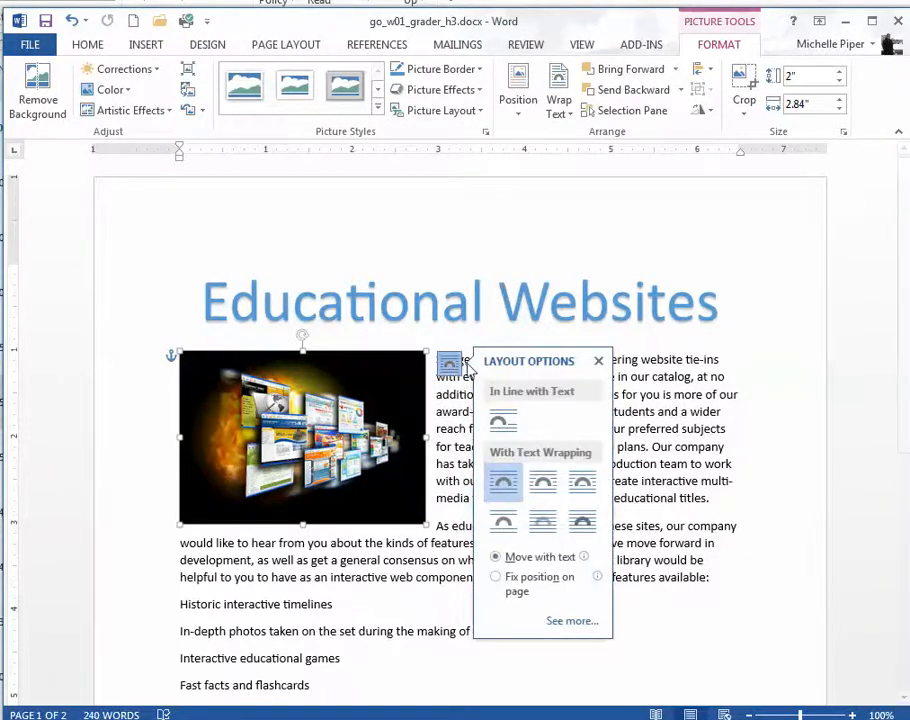
{"action": "left_click", "coordinate": [552, 622]}
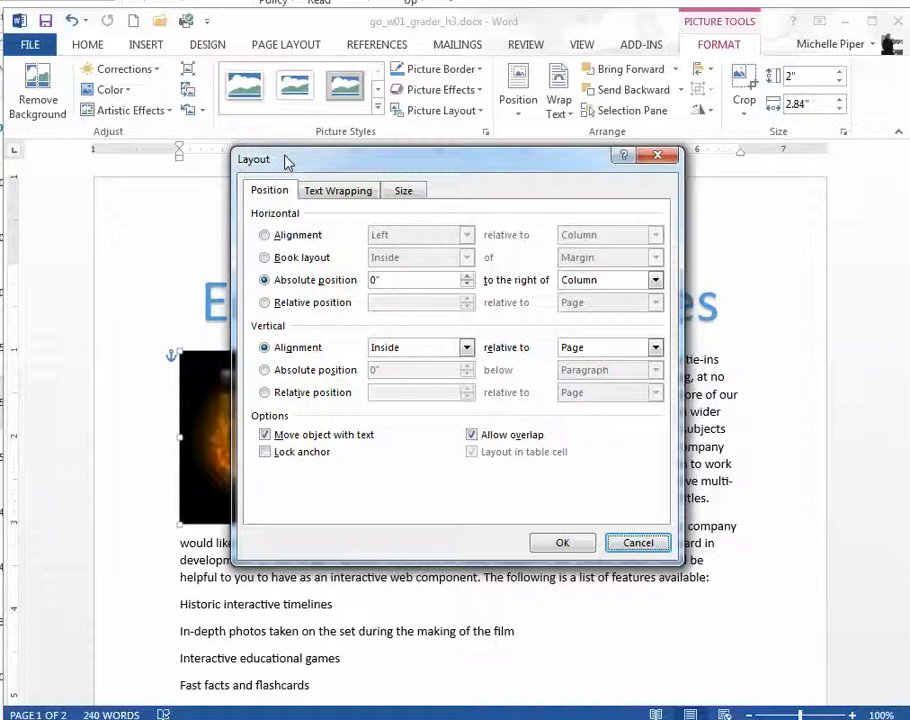
{"action": "left_click_drag", "start_coordinate": [372, 170], "coordinate": [380, 380]}
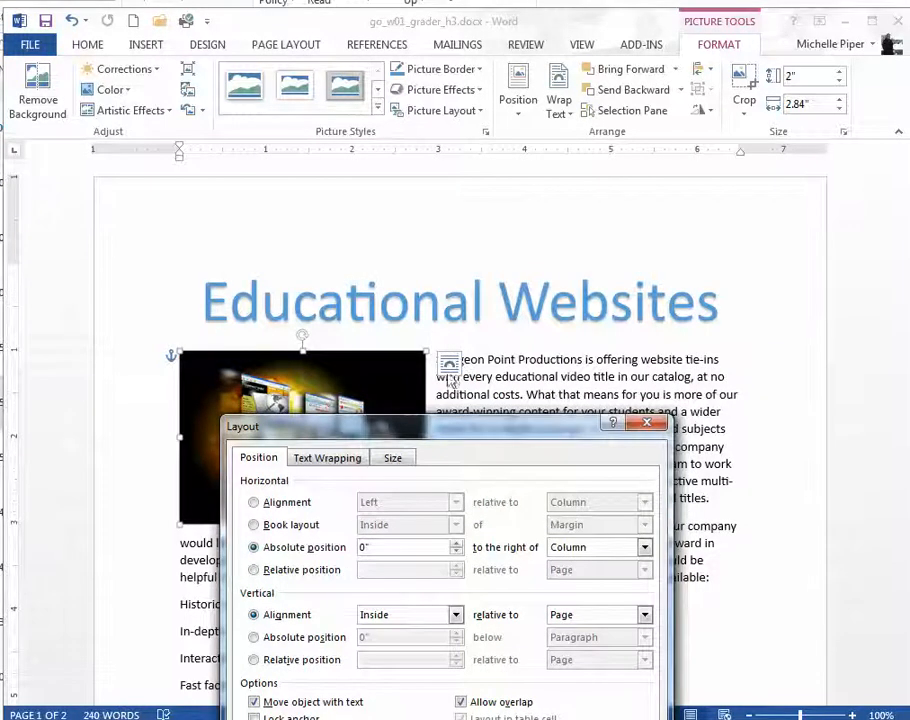
{"action": "left_click_drag", "start_coordinate": [470, 426], "coordinate": [477, 132]}
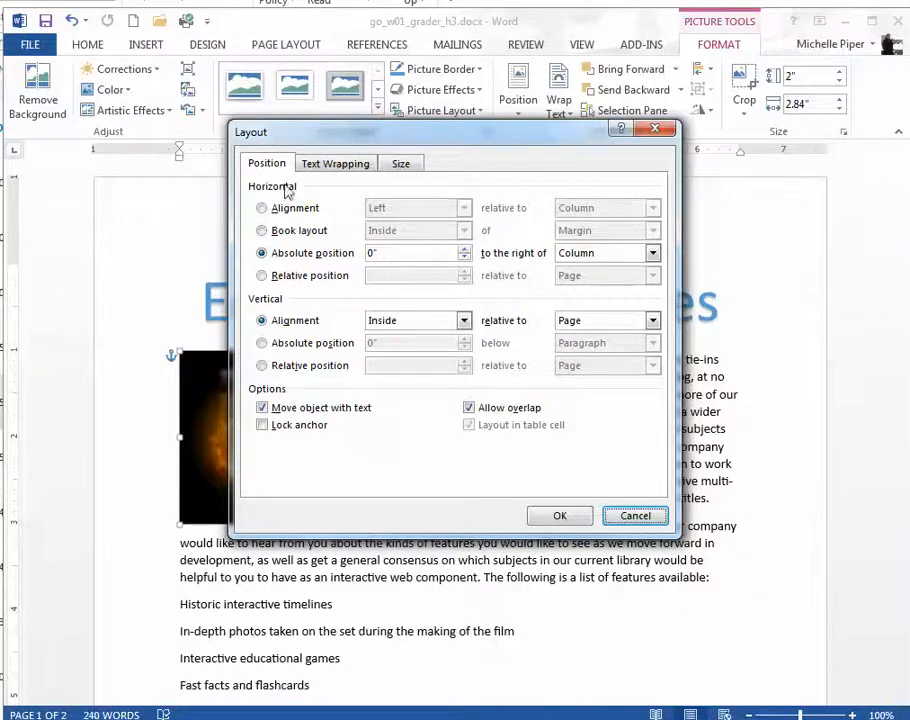
{"action": "left_click", "coordinate": [270, 209]}
{"action": "left_click", "coordinate": [412, 208]}
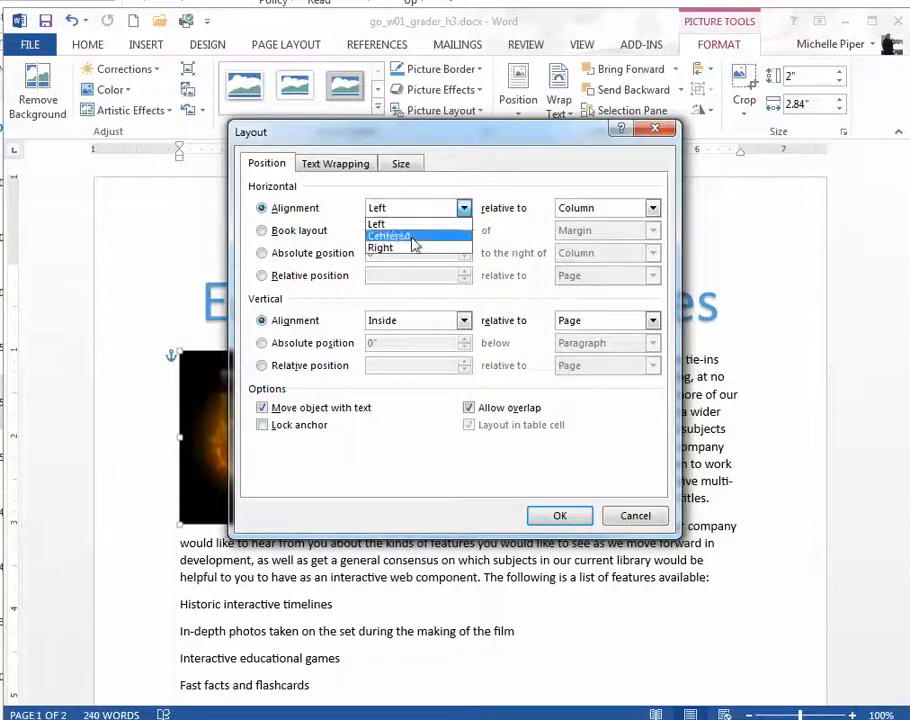
{"action": "left_click", "coordinate": [412, 249]}
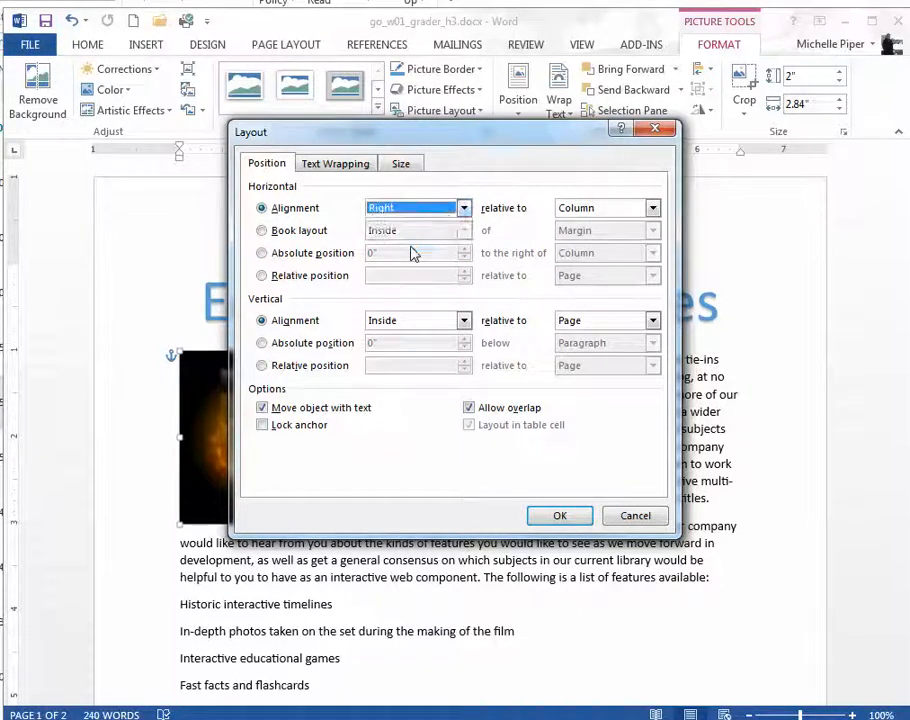
{"action": "left_click", "coordinate": [567, 207]}
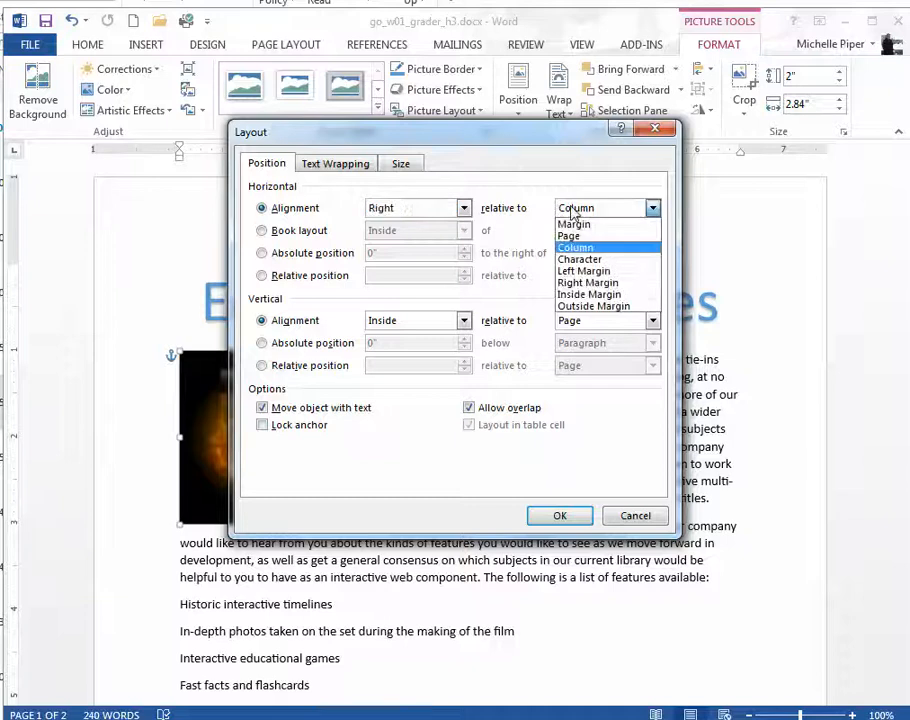
{"action": "left_click", "coordinate": [575, 222]}
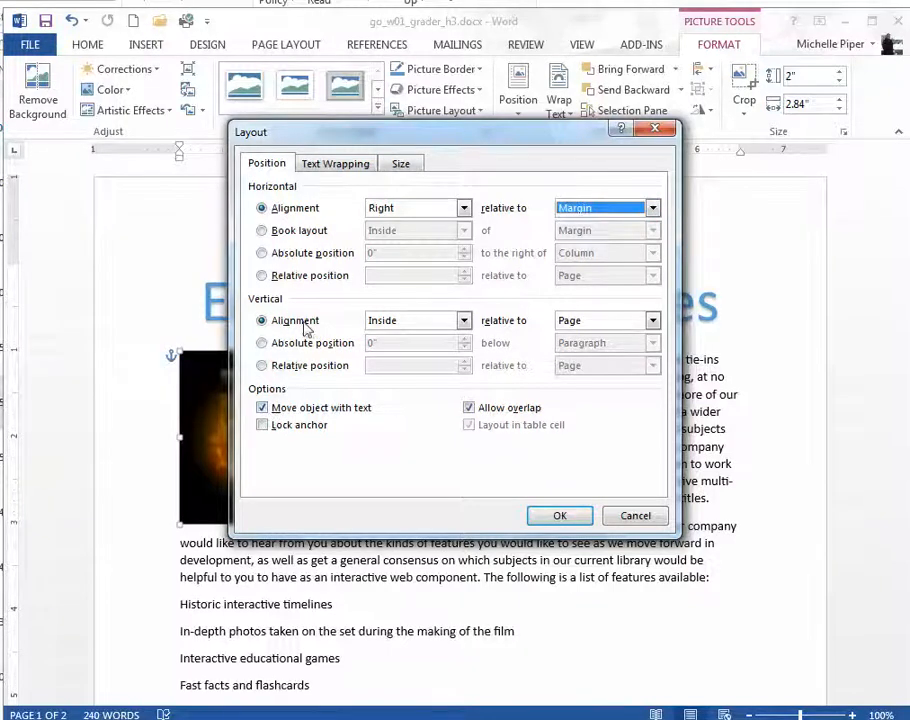
Step: Set the picture's vertical alignment to Top relative to Line and apply the layout settings
{"action": "left_click", "coordinate": [403, 320]}
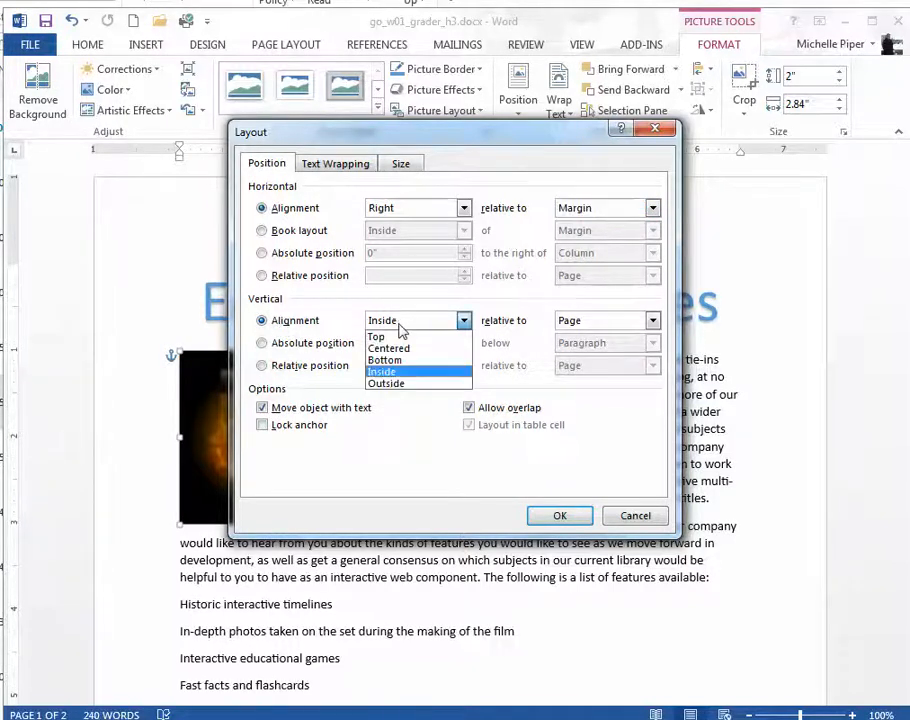
{"action": "left_click", "coordinate": [398, 338]}
{"action": "left_click", "coordinate": [604, 327]}
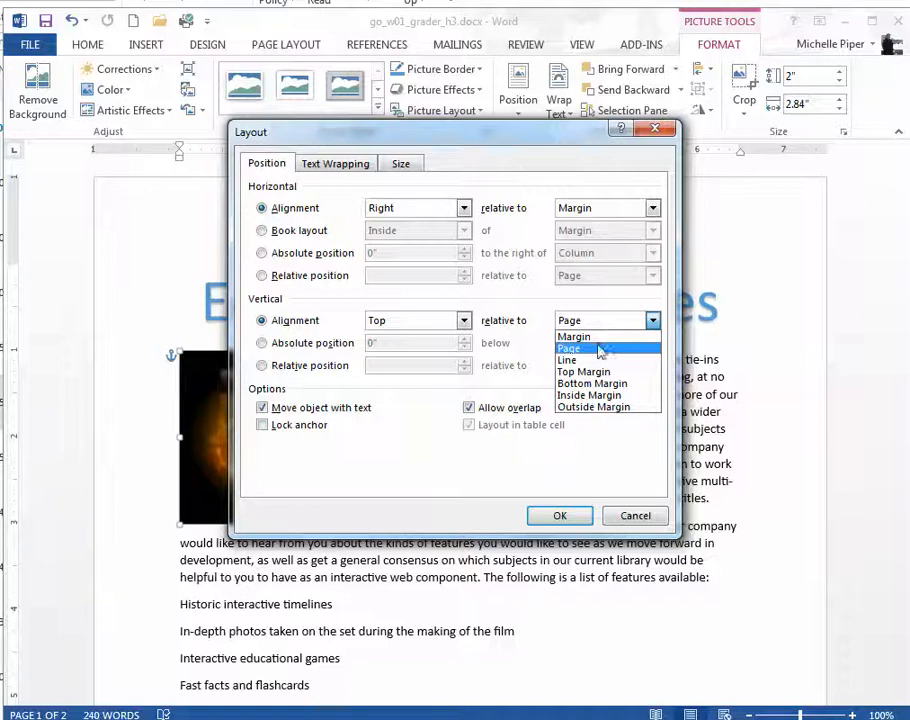
{"action": "left_click", "coordinate": [592, 359]}
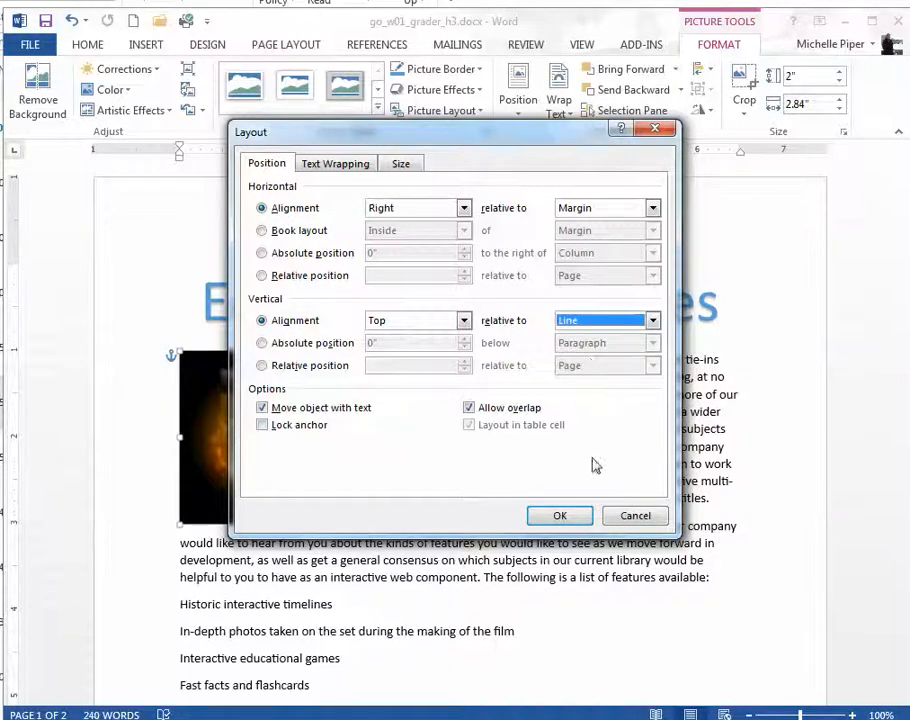
{"action": "left_click", "coordinate": [562, 515]}
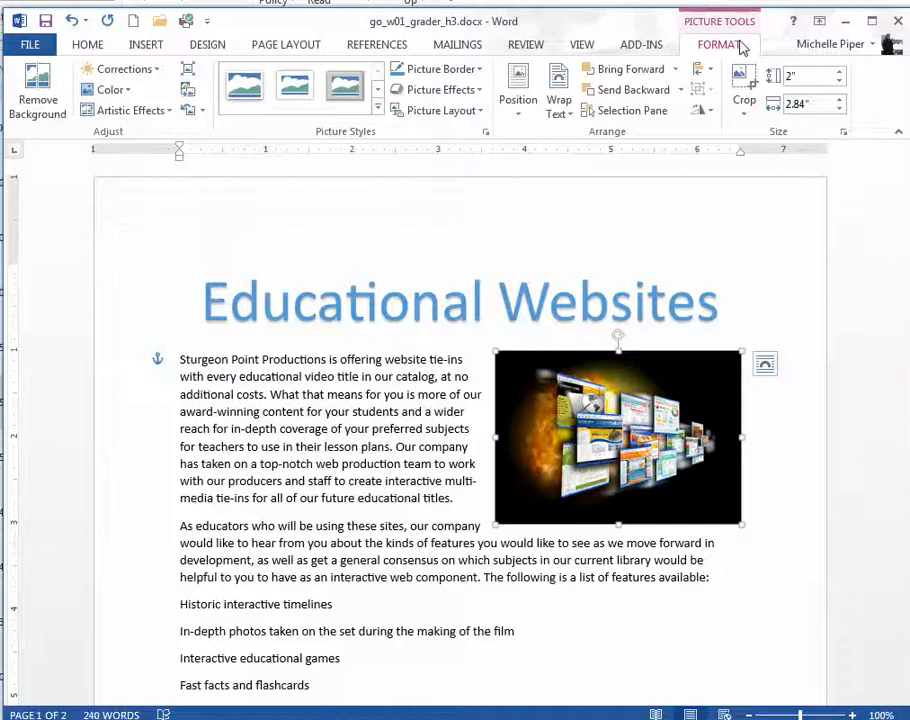
Step: Apply a Soft Edges effect to the picture beside the first paragraph and deselect it
{"action": "left_click", "coordinate": [479, 90]}
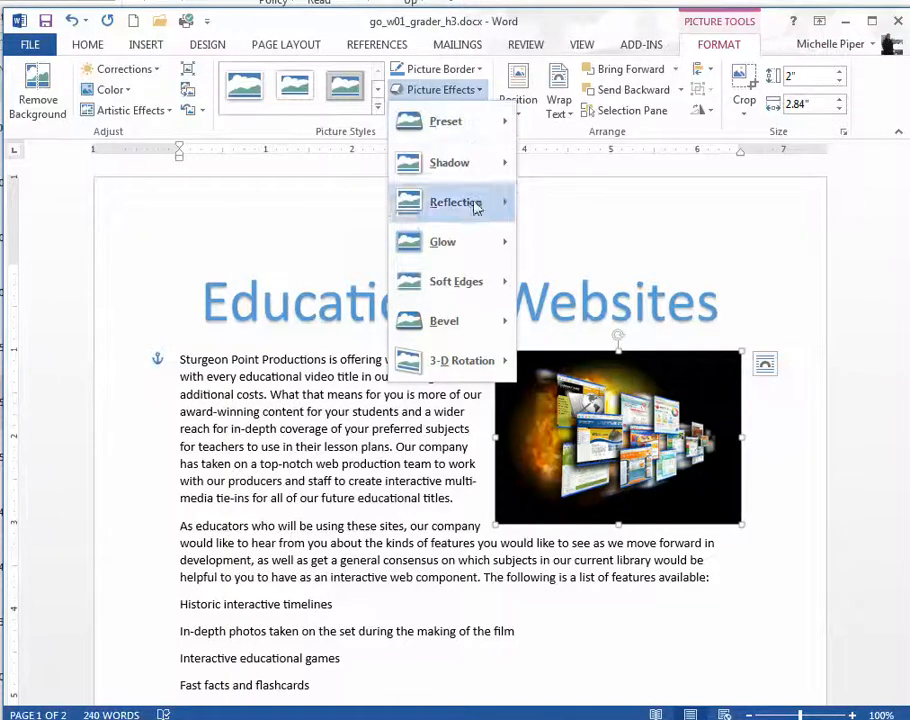
{"action": "mouse_move", "coordinate": [471, 288]}
{"action": "left_click", "coordinate": [595, 455]}
{"action": "left_click", "coordinate": [744, 282]}
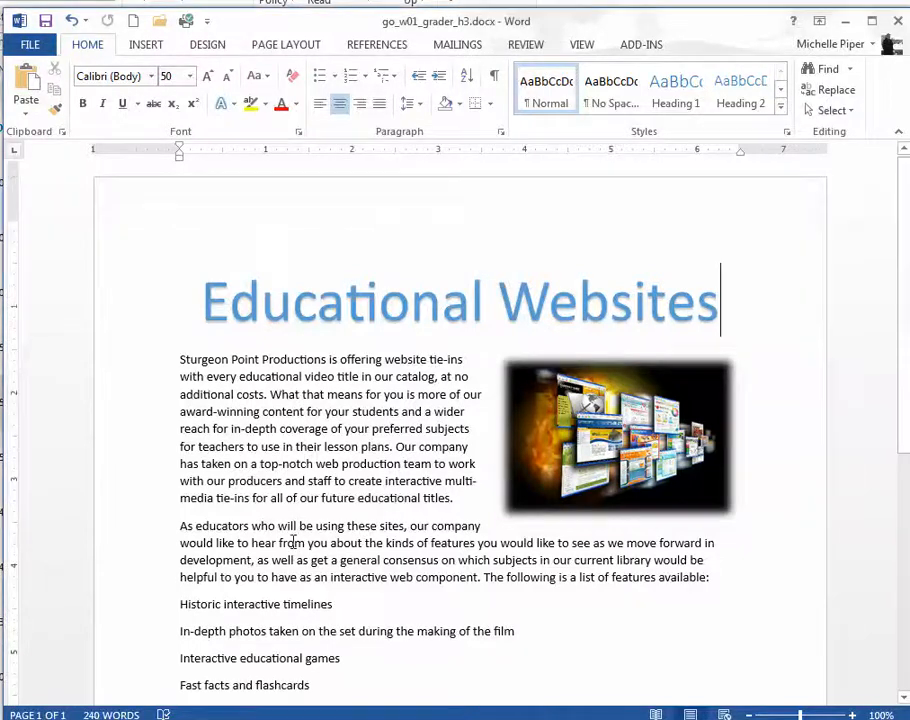
Step: Format the five lines from "Historic interactive timelines" to "Quizzes and essay exams" as a bulleted list with checkmark bullets
{"action": "scroll", "coordinate": [294, 544], "scroll_direction": "down", "scroll_amount": 2}
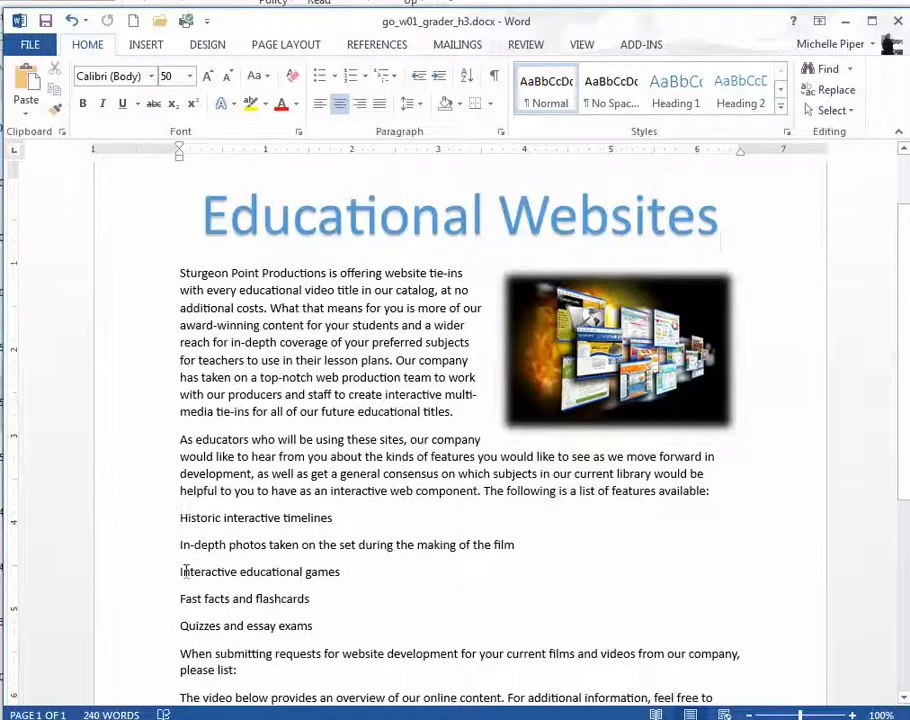
{"action": "left_click", "coordinate": [178, 510]}
{"action": "left_click_drag", "start_coordinate": [178, 517], "coordinate": [316, 630]}
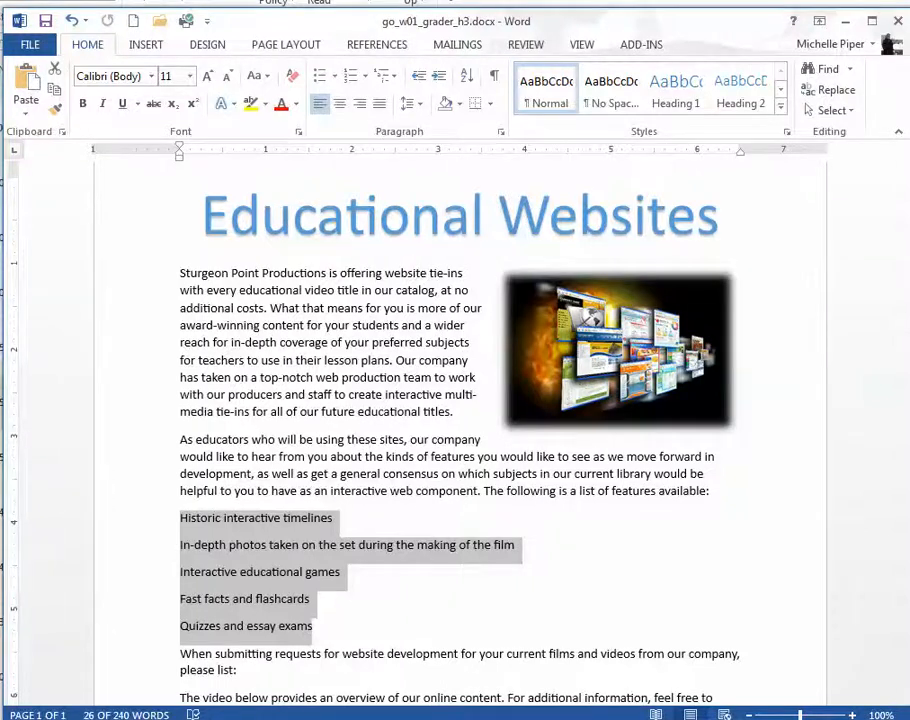
{"action": "left_click", "coordinate": [336, 78]}
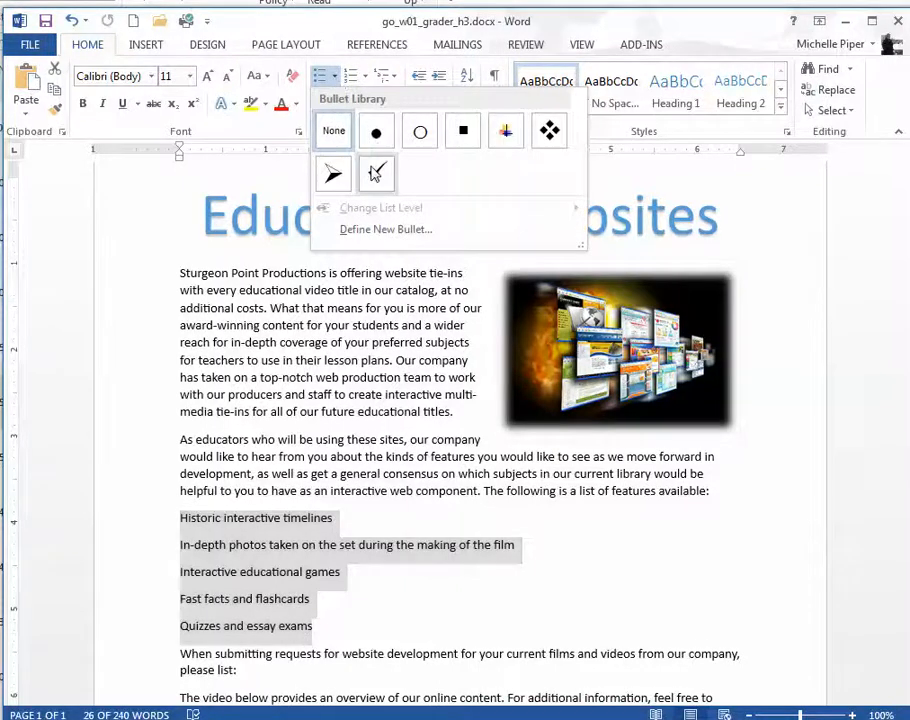
{"action": "left_click", "coordinate": [376, 174]}
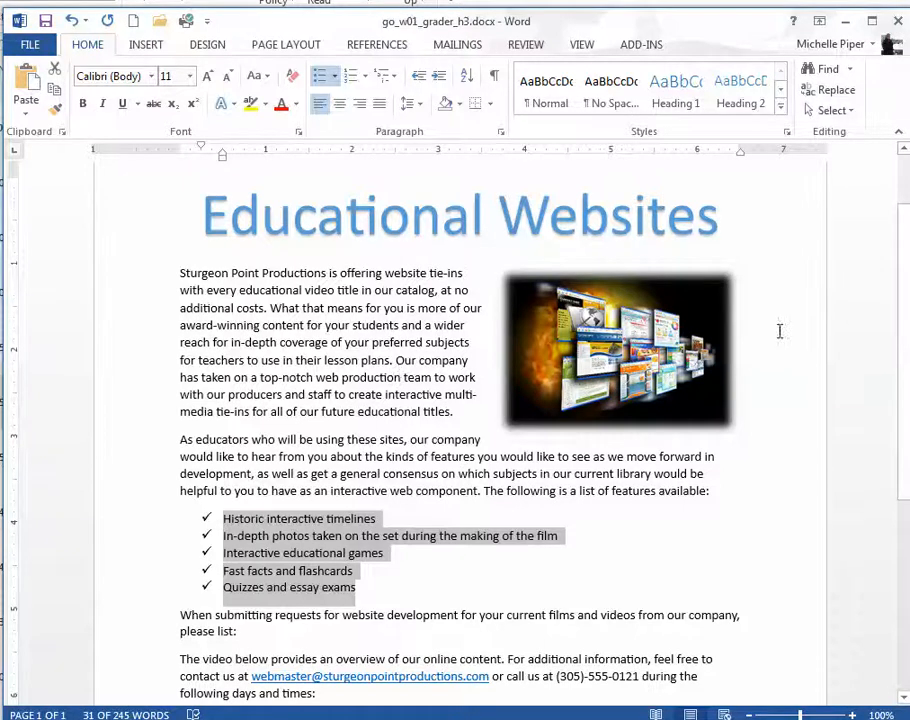
Step: Add a new paragraph after "please list:" and start a numbered list in it
{"action": "key", "text": "alt+Tab"}
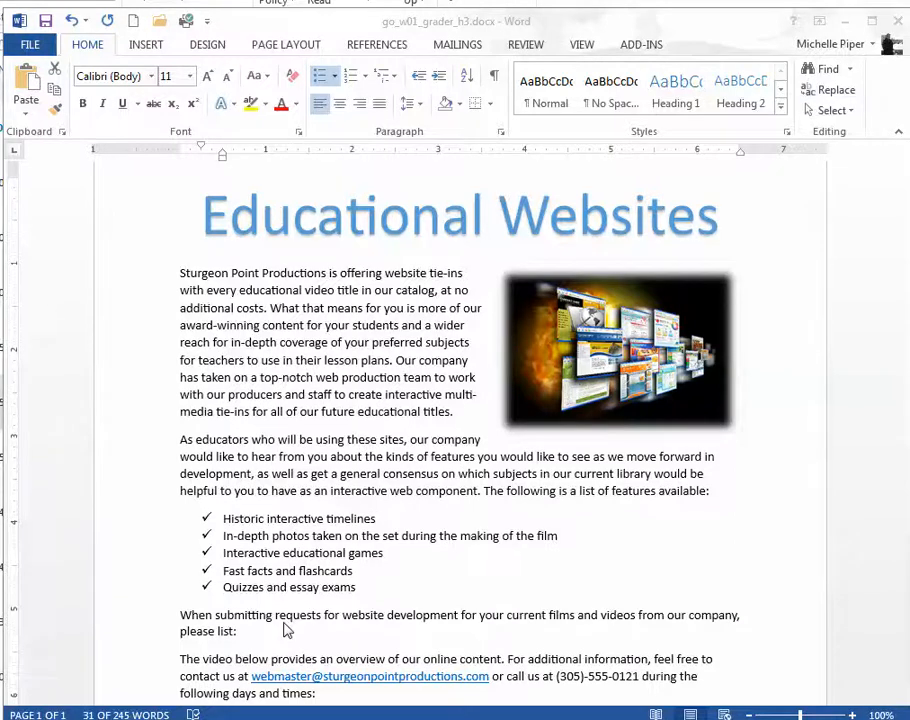
{"action": "key", "text": "alt+Tab"}
{"action": "left_click", "coordinate": [244, 634]}
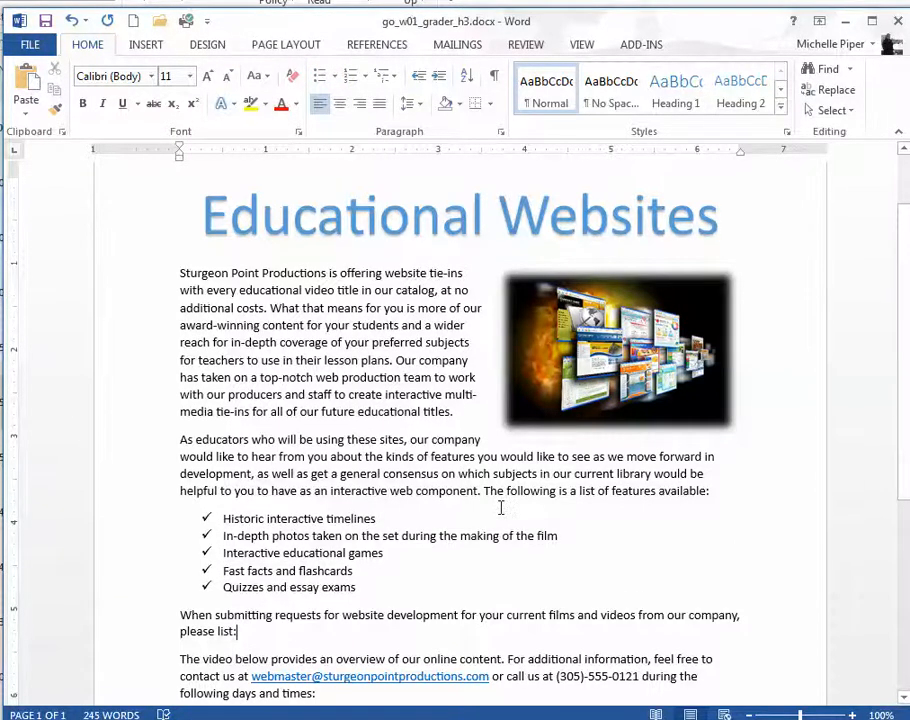
{"action": "key", "text": "Return"}
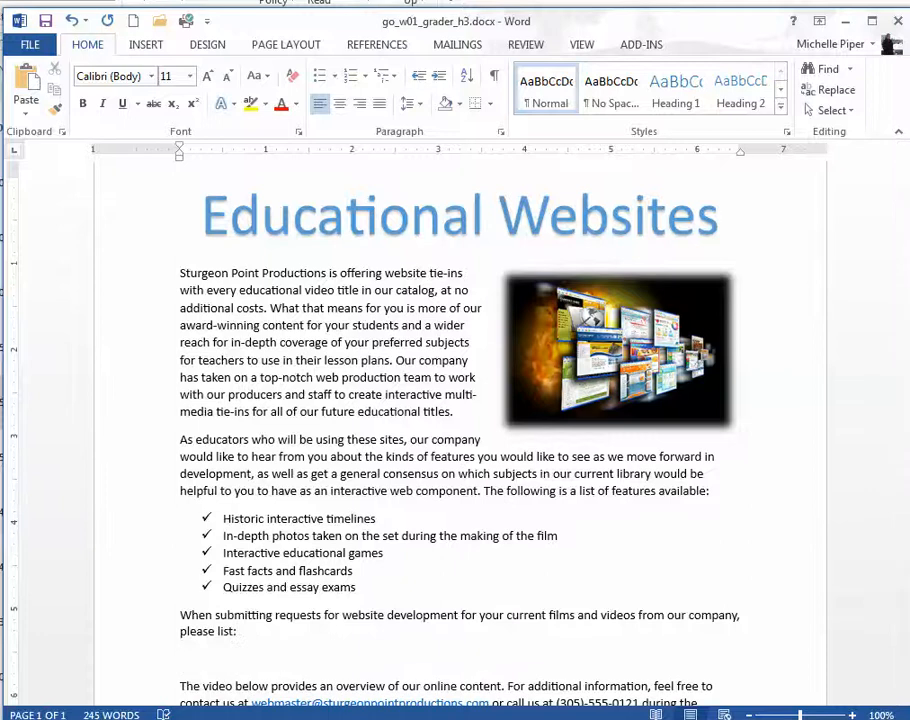
{"action": "scroll", "coordinate": [455, 420], "scroll_direction": "down", "scroll_amount": 2}
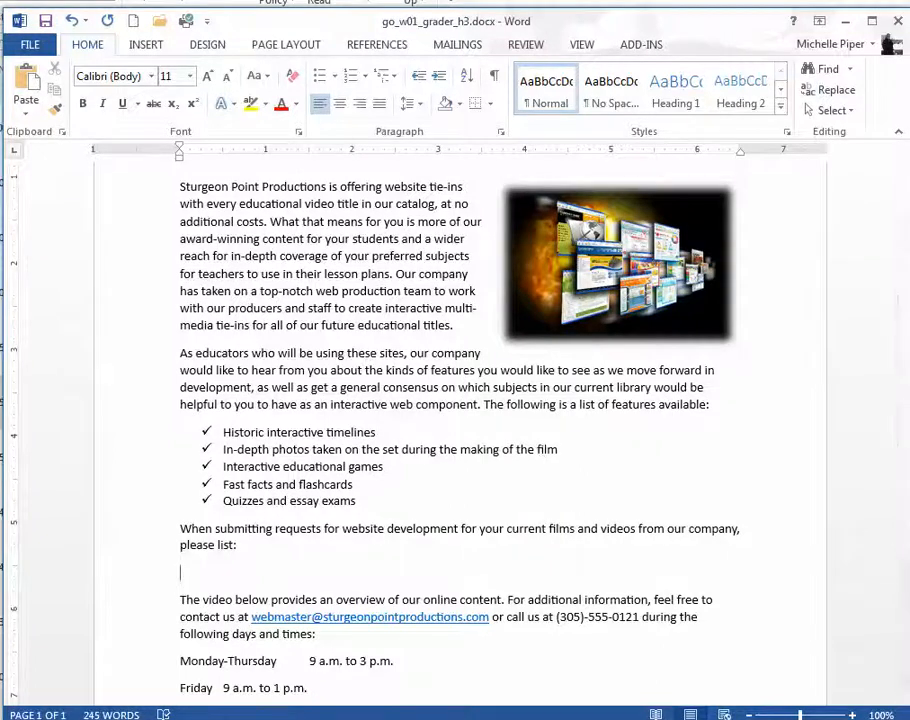
{"action": "left_click", "coordinate": [350, 84]}
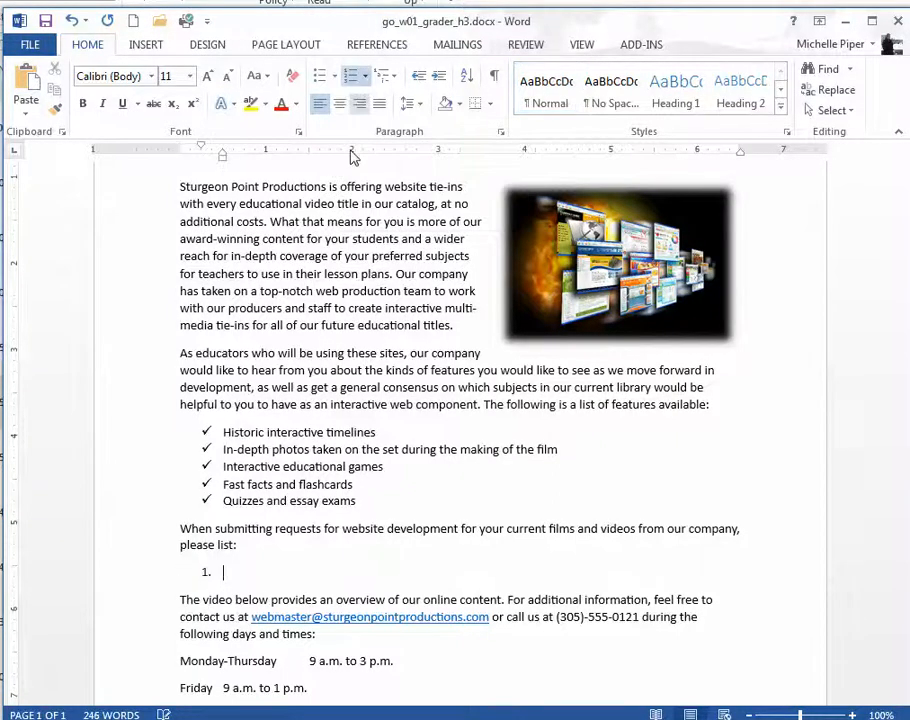
Step: Enter the list items "The title in which you are interested", "The name of the class and subject" and "Online tools you would like to see created"
{"action": "type", "text": "The title in which you are interested"}
{"action": "key", "text": "Return"}
{"action": "type", "text": "The name of the class and subject"}
{"action": "key", "text": "Return"}
{"action": "type", "text": "Online tools you would like to"}
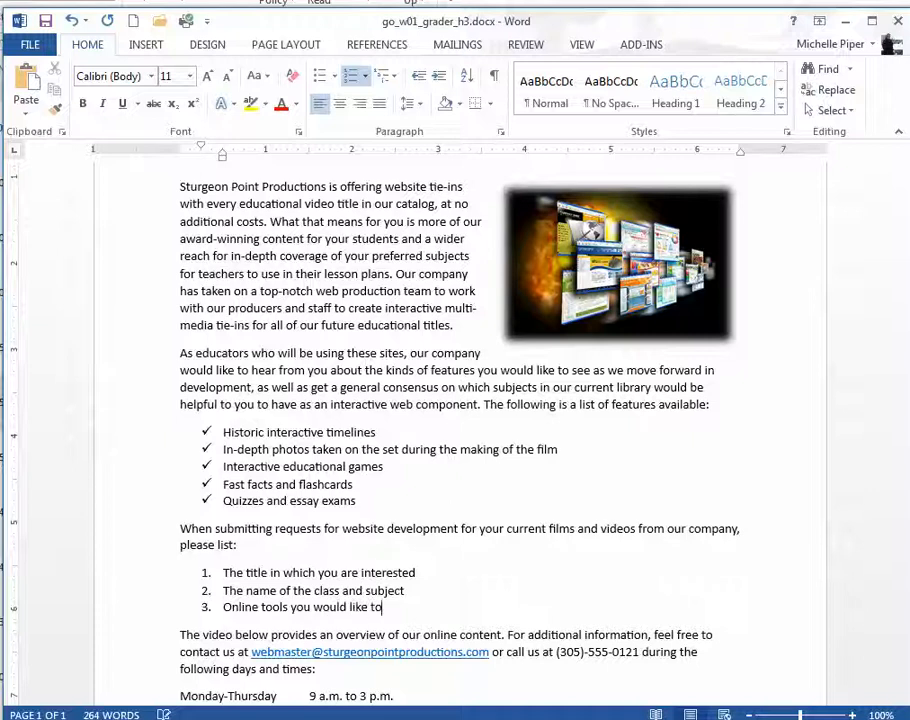
{"action": "type", "text": " see created"}
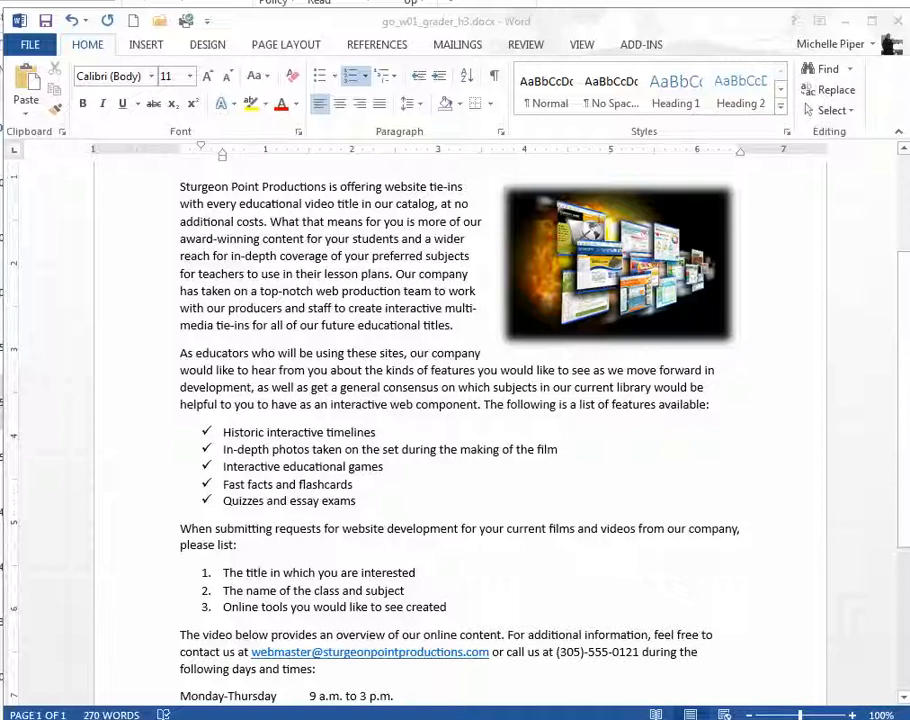
Step: Insert a Basic Chevron Process SmartArt graphic after the list item "Online tools you would like to see created"
{"action": "left_click", "coordinate": [468, 612]}
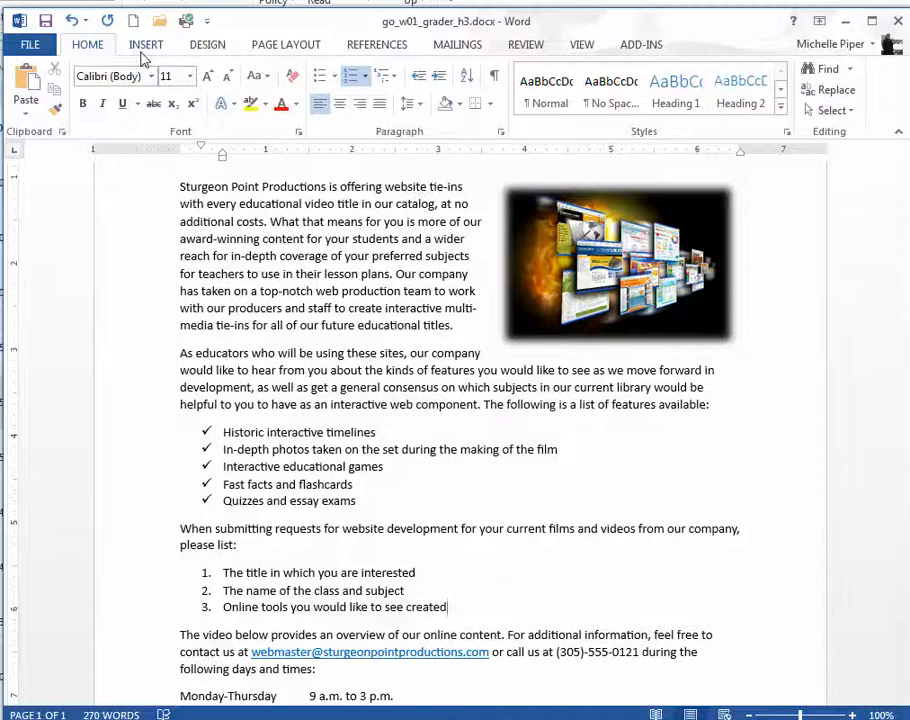
{"action": "left_click", "coordinate": [143, 50]}
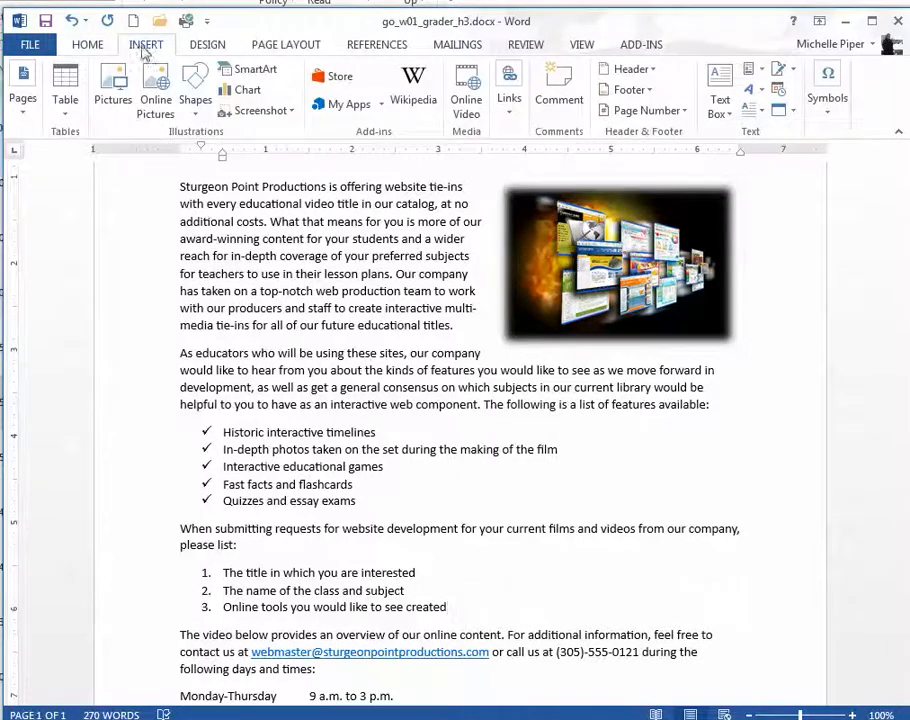
{"action": "left_click", "coordinate": [255, 78]}
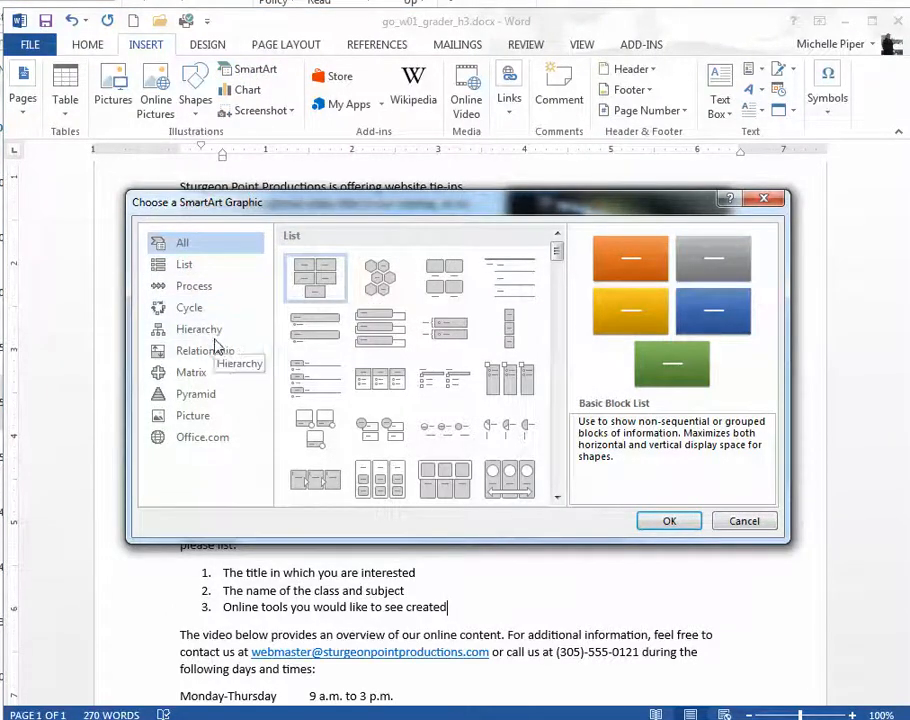
{"action": "scroll", "coordinate": [470, 350], "scroll_direction": "down", "scroll_amount": 3}
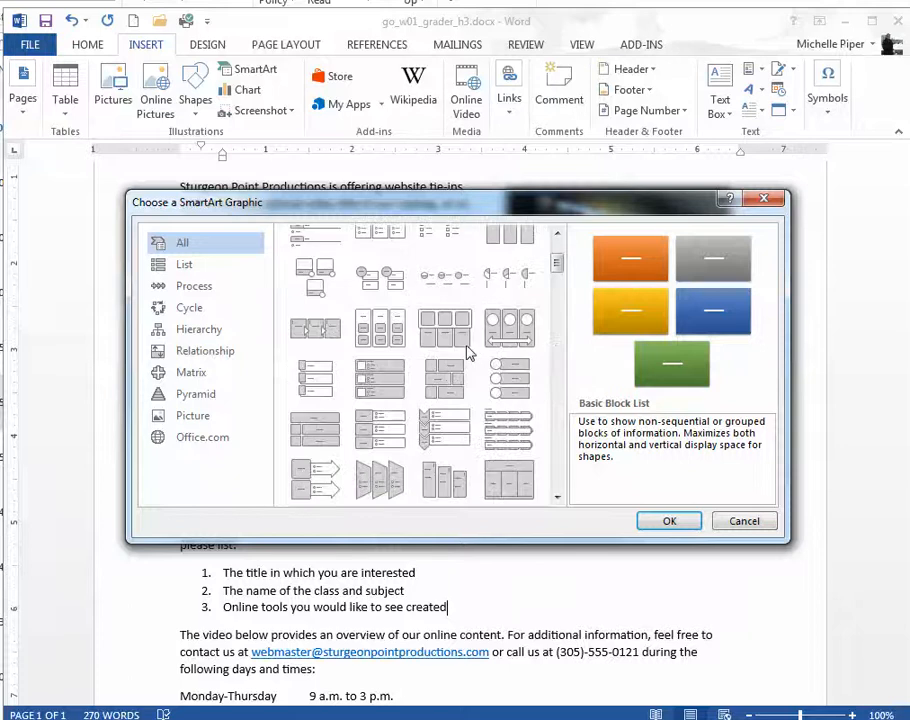
{"action": "scroll", "coordinate": [470, 350], "scroll_direction": "down", "scroll_amount": 15}
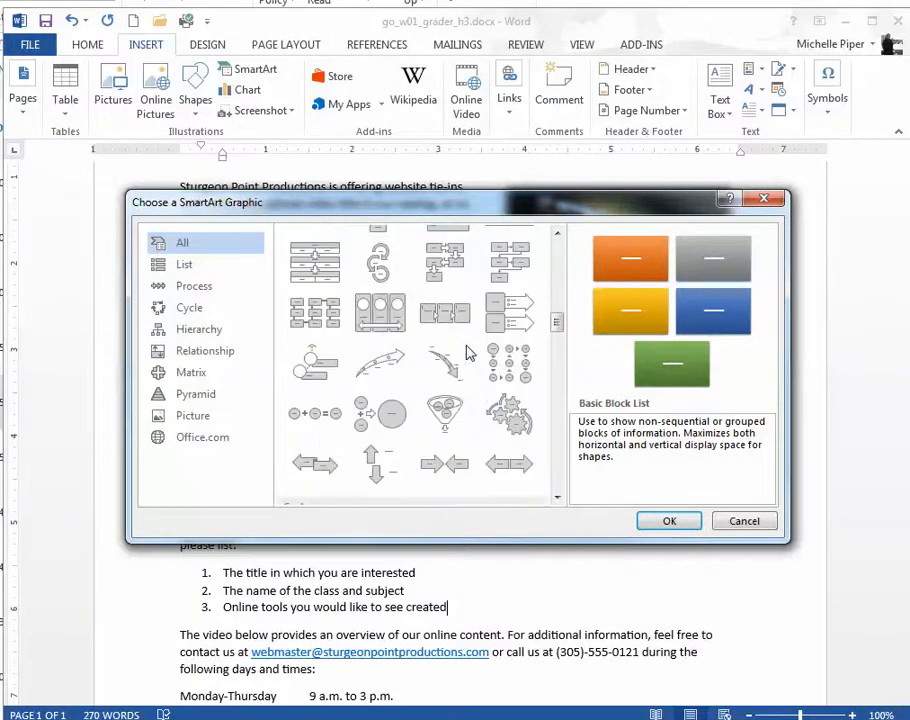
{"action": "scroll", "coordinate": [466, 352], "scroll_direction": "down", "scroll_amount": 12}
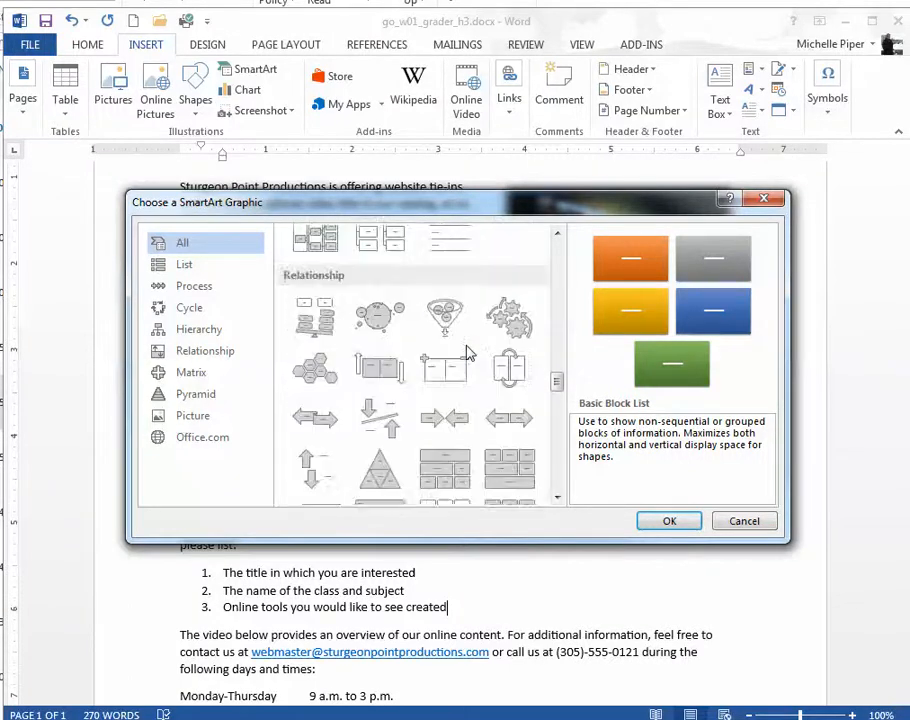
{"action": "scroll", "coordinate": [466, 352], "scroll_direction": "down", "scroll_amount": 10}
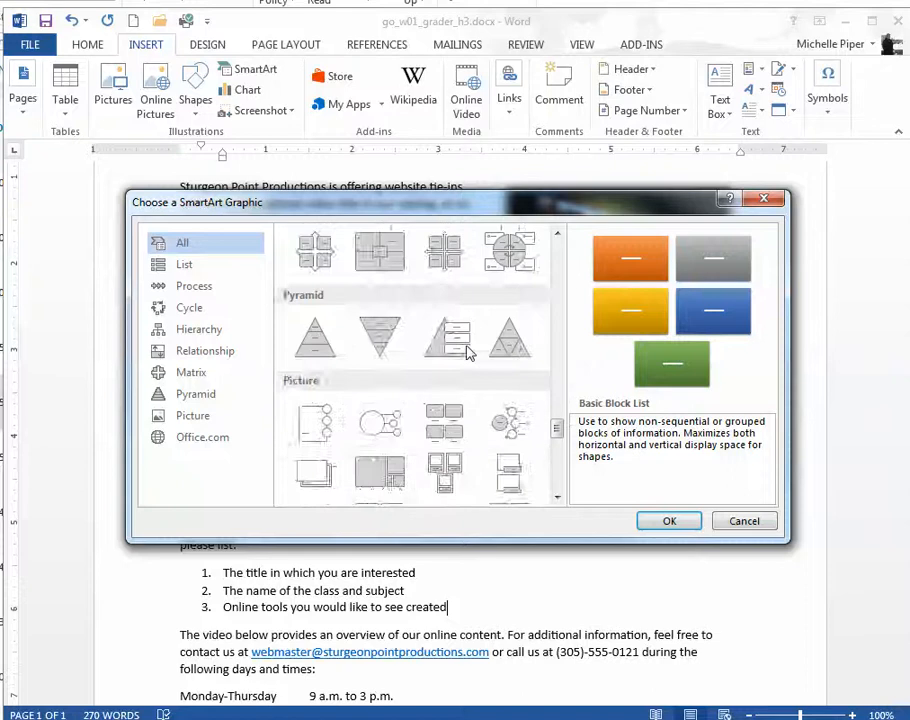
{"action": "scroll", "coordinate": [466, 352], "scroll_direction": "down", "scroll_amount": 10}
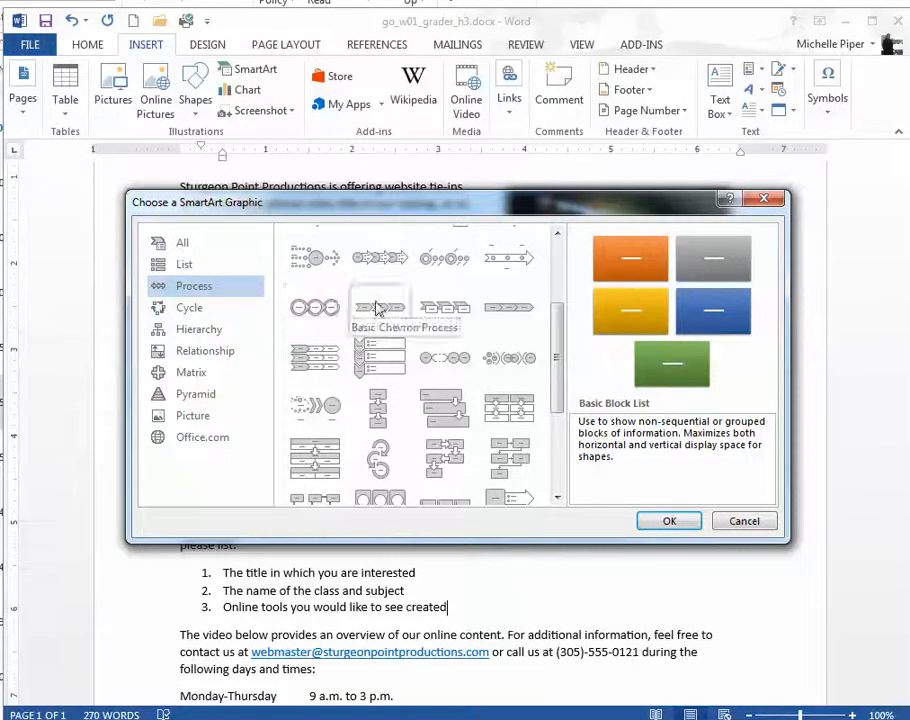
{"action": "scroll", "coordinate": [380, 300], "scroll_direction": "up", "scroll_amount": 3}
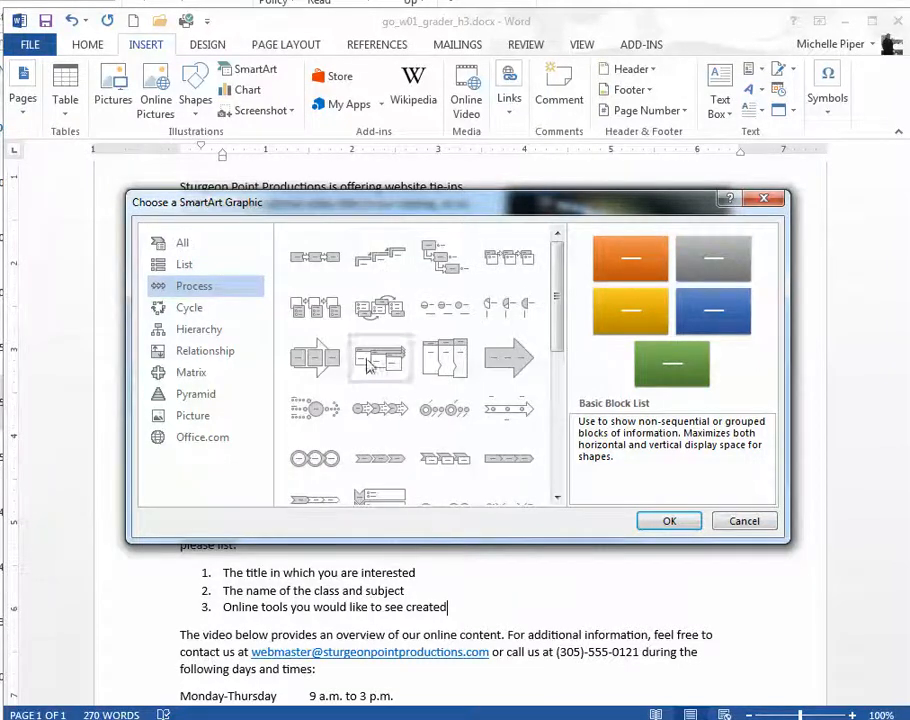
{"action": "left_click", "coordinate": [379, 470]}
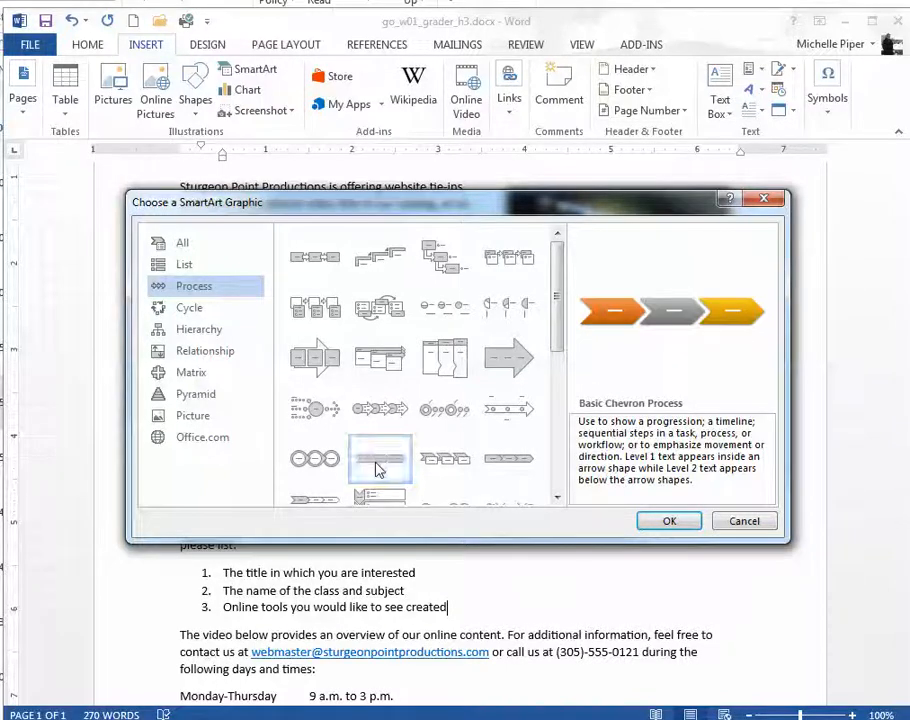
{"action": "left_click", "coordinate": [662, 524]}
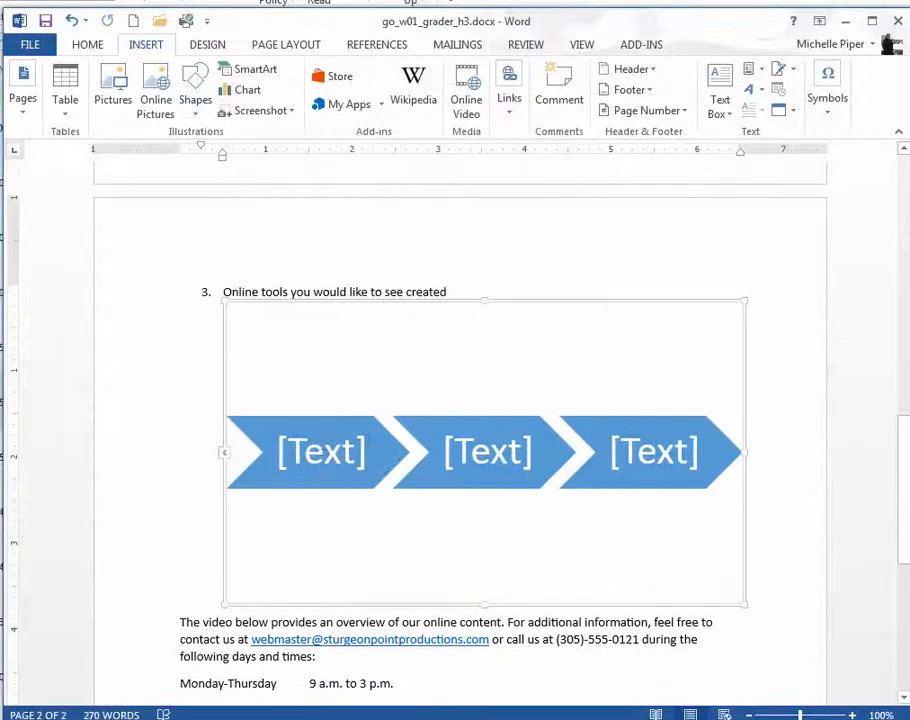
Step: Fill the three SmartArt chevrons with the text "View", "Interact" and "Assess"
{"action": "left_click", "coordinate": [322, 452]}
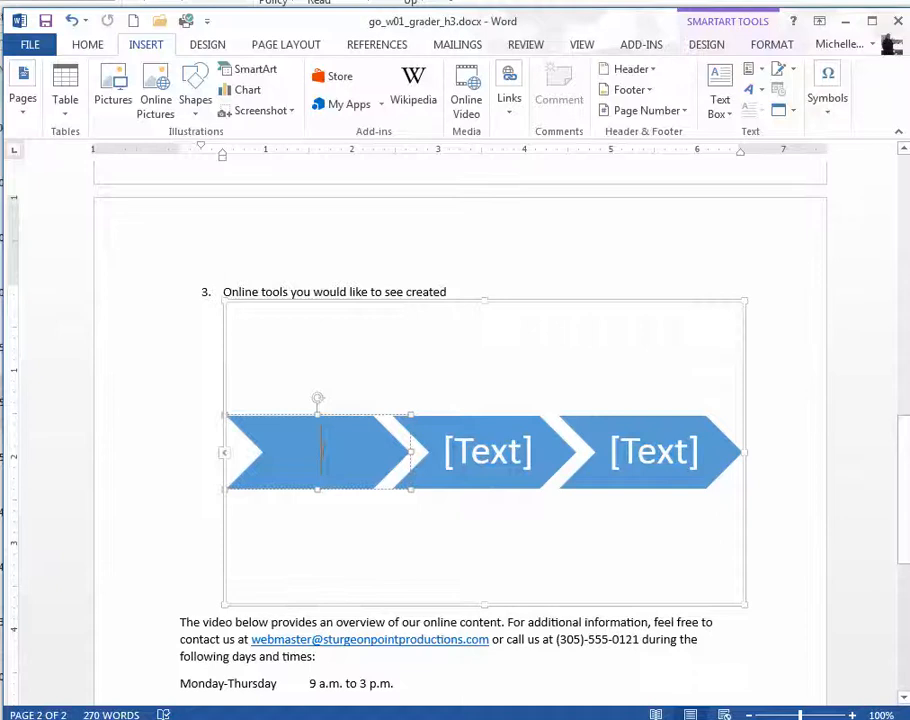
{"action": "type", "text": "View"}
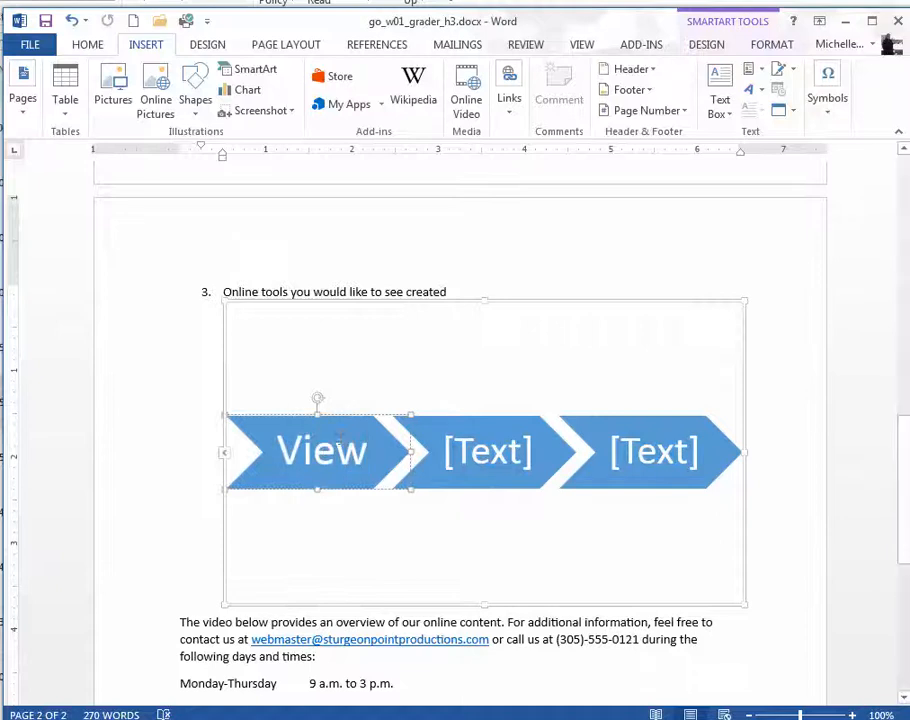
{"action": "left_click", "coordinate": [530, 466]}
{"action": "type", "text": "Interacti"}
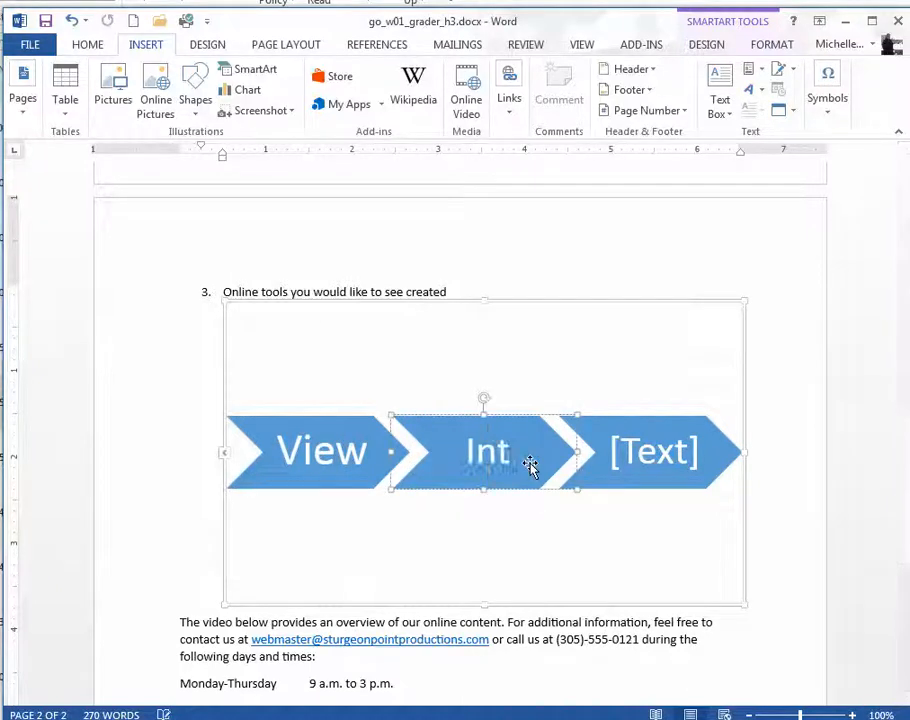
{"action": "key", "text": "BackSpace"}
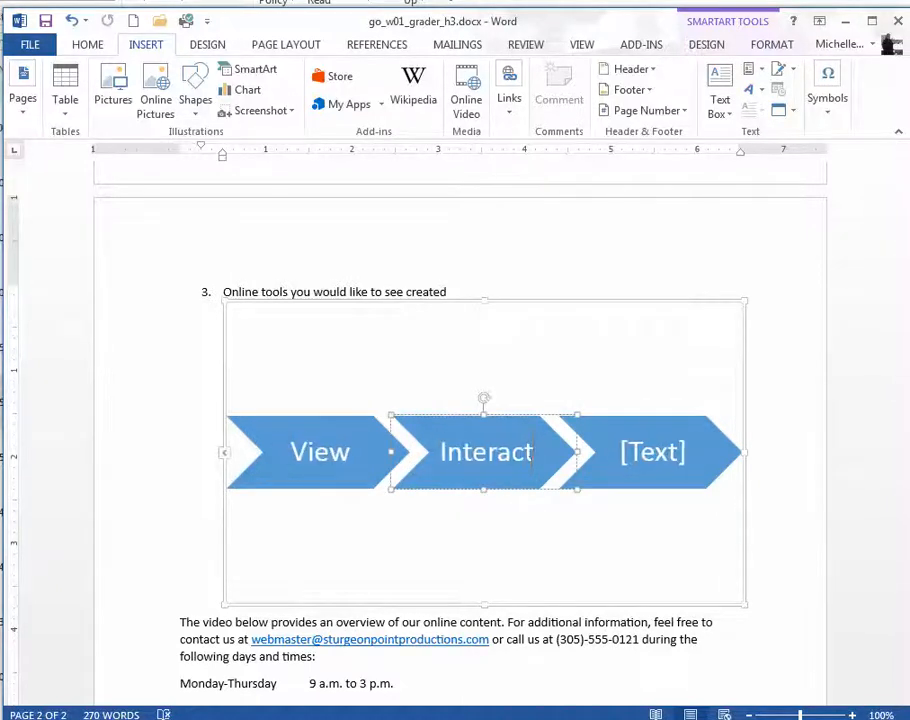
{"action": "left_click", "coordinate": [648, 465]}
{"action": "type", "text": "Assess"}
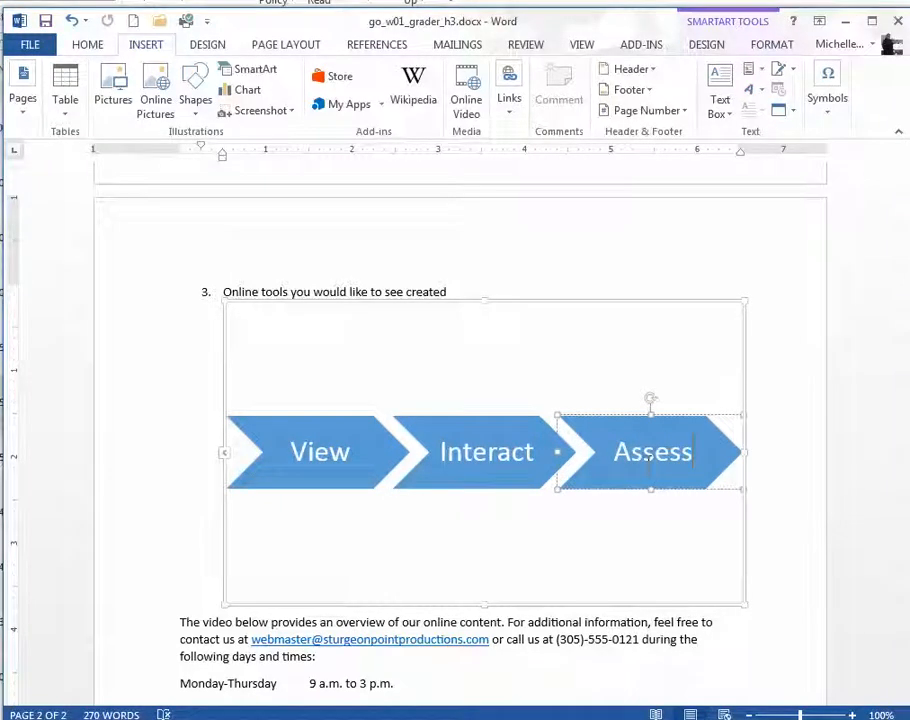
Step: Change the whole SmartArt graphic's colors to Colorful Range - Accent Colors 4 to 5
{"action": "left_click", "coordinate": [653, 305]}
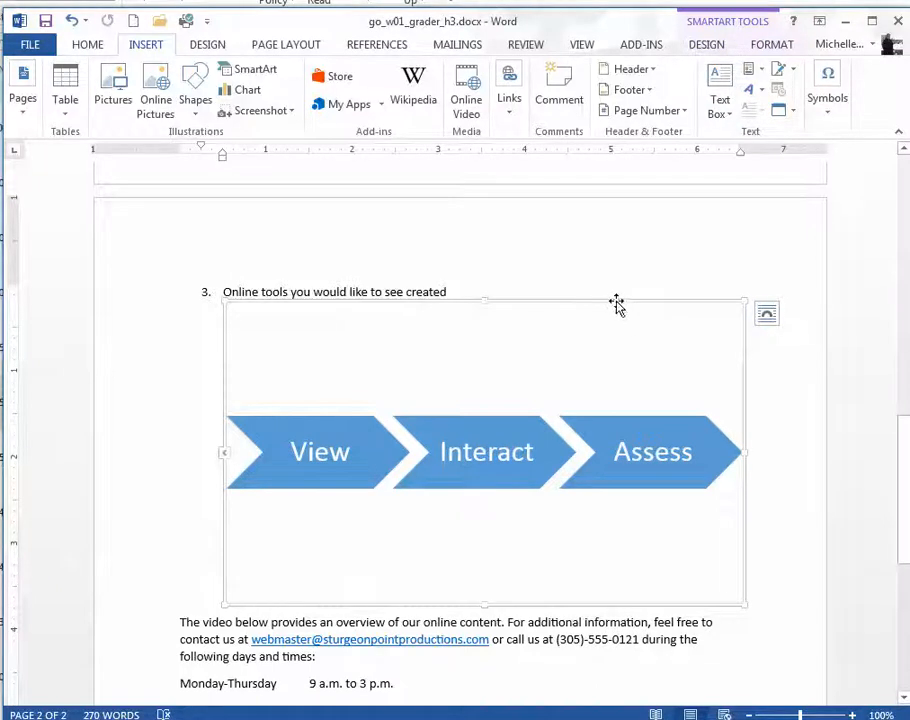
{"action": "left_click", "coordinate": [721, 47]}
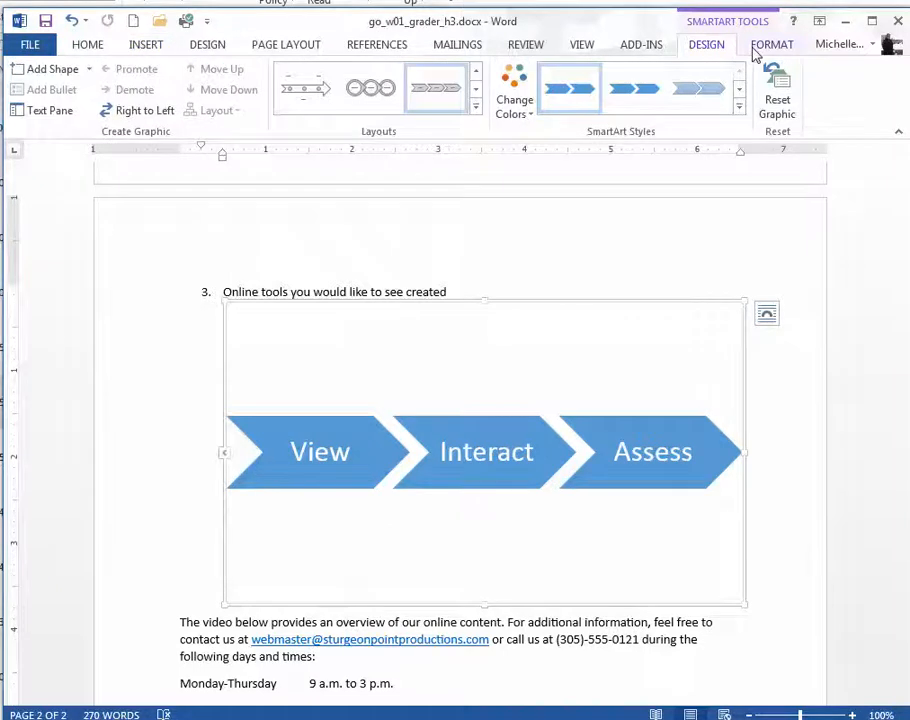
{"action": "left_click", "coordinate": [749, 50]}
{"action": "left_click", "coordinate": [717, 50]}
{"action": "left_click", "coordinate": [527, 111]}
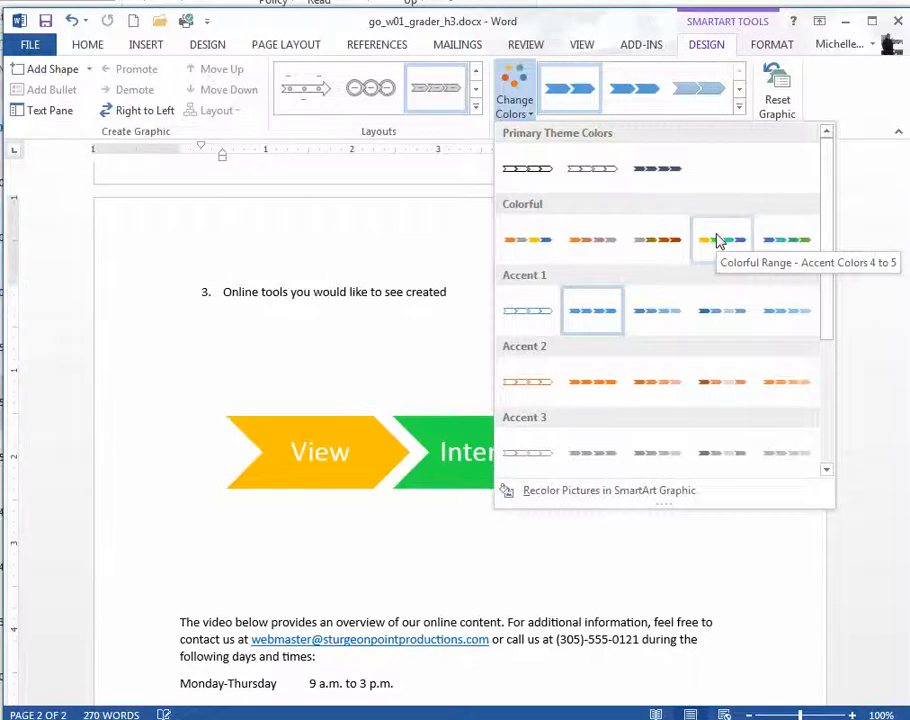
{"action": "left_click", "coordinate": [716, 240]}
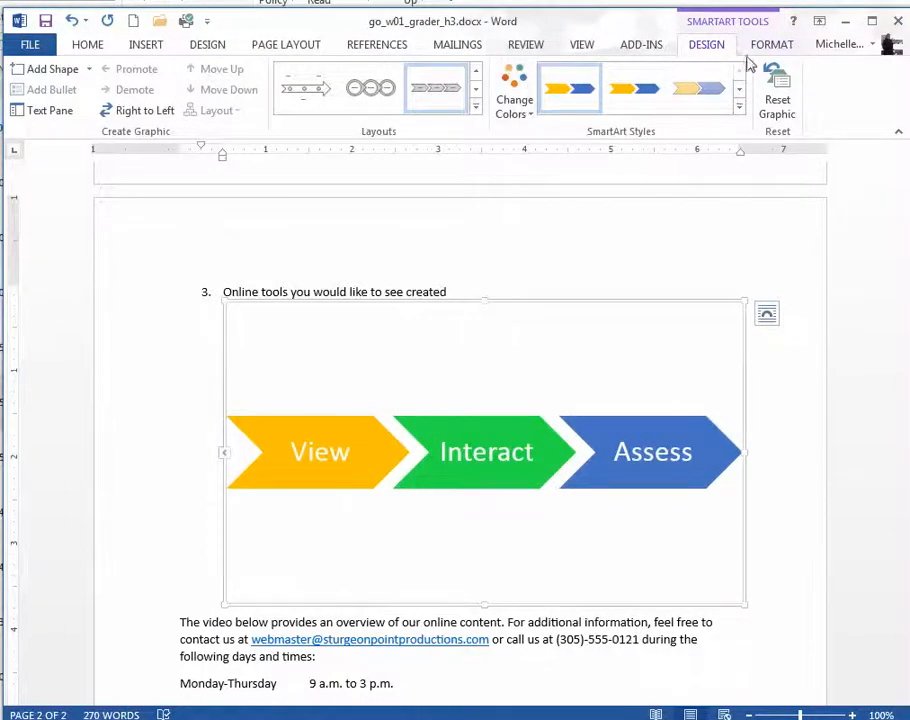
Step: Apply the Flat Scene 3-D style to the SmartArt graphic
{"action": "left_click", "coordinate": [740, 108]}
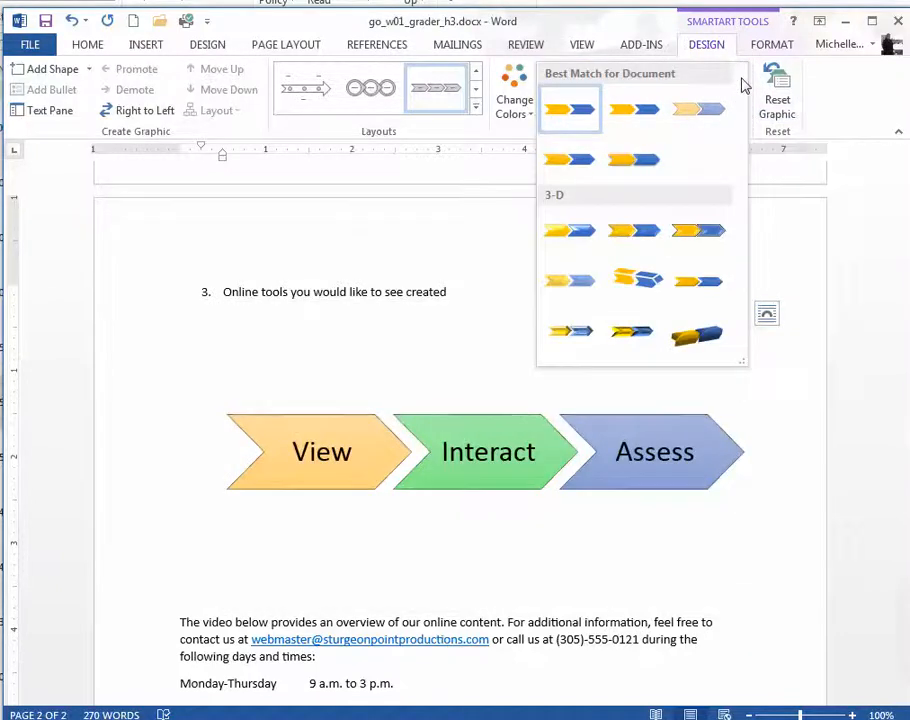
{"action": "left_click", "coordinate": [835, 112]}
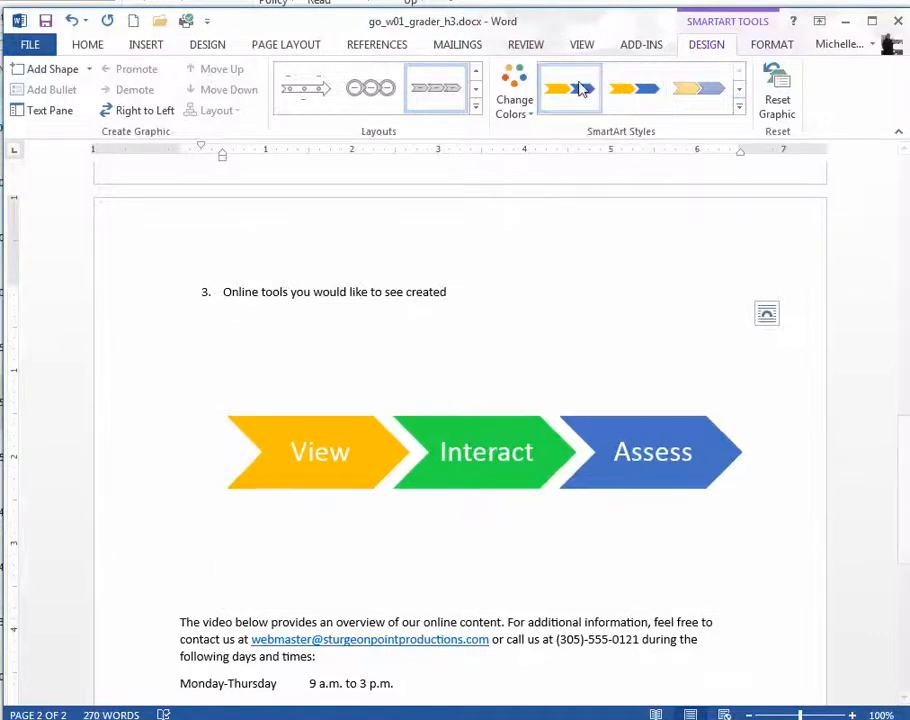
{"action": "left_click", "coordinate": [737, 112]}
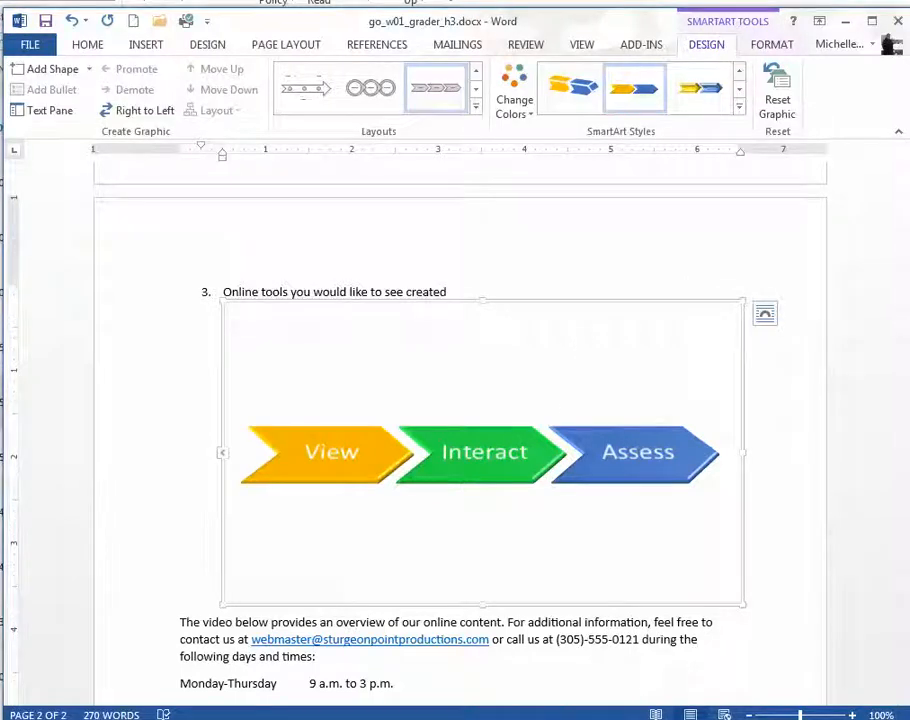
Step: Set the SmartArt graphic's height to 1" and its width to 6.5"
{"action": "left_click", "coordinate": [762, 48]}
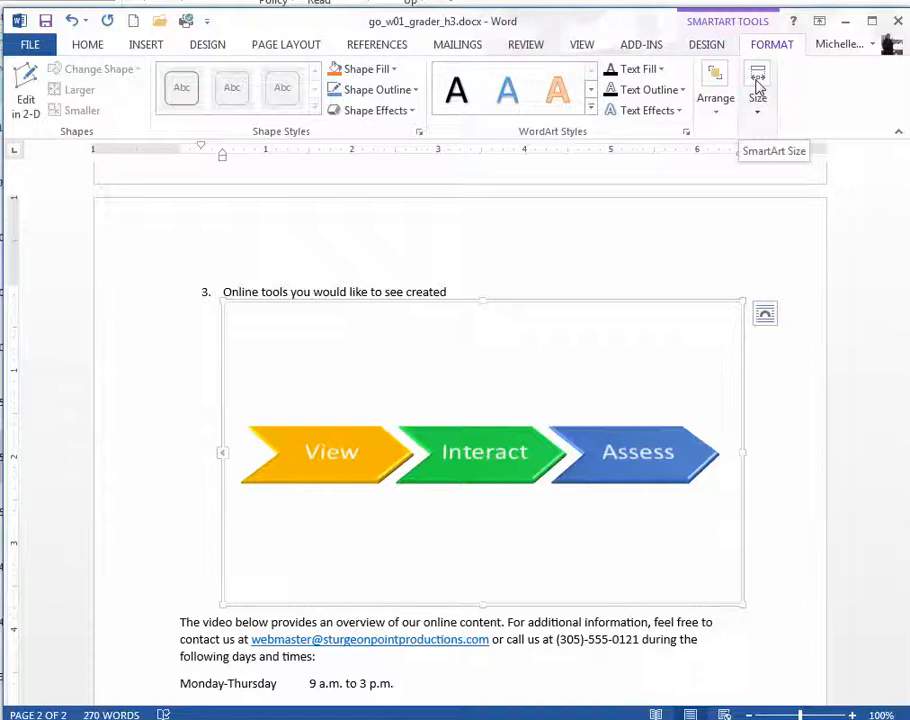
{"action": "left_click", "coordinate": [758, 87]}
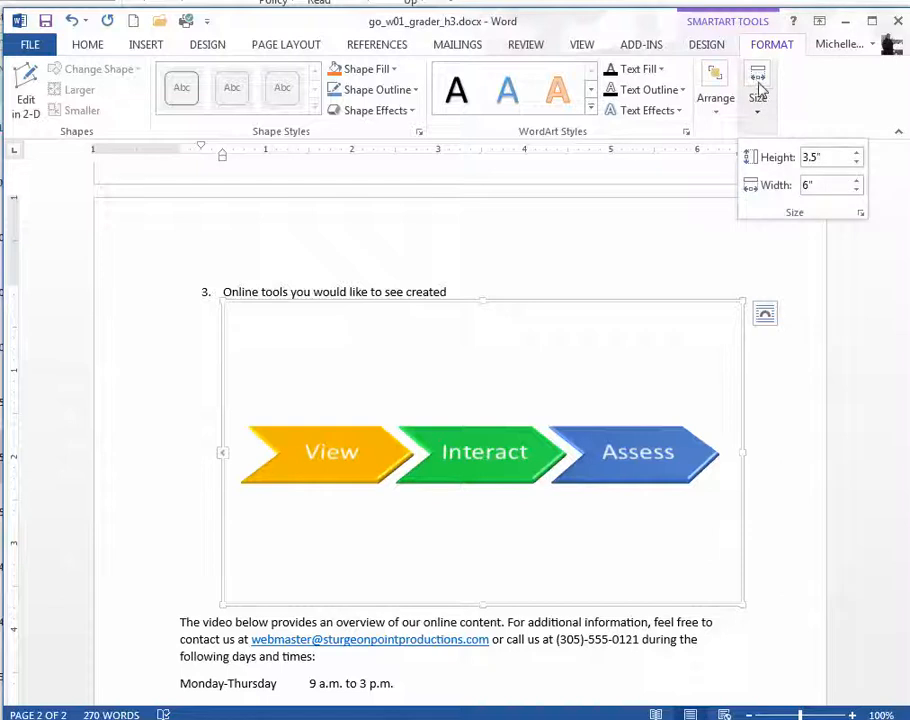
{"action": "left_click_drag", "start_coordinate": [802, 158], "coordinate": [809, 158]}
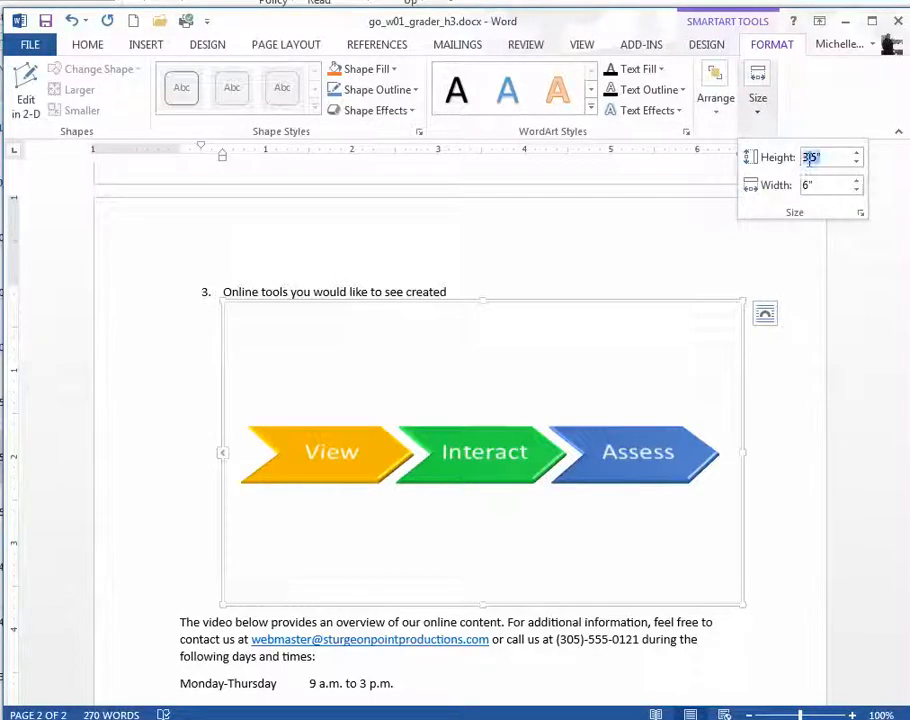
{"action": "type", "text": "1"}
{"action": "key", "text": "Return"}
{"action": "key", "text": "BackSpace"}
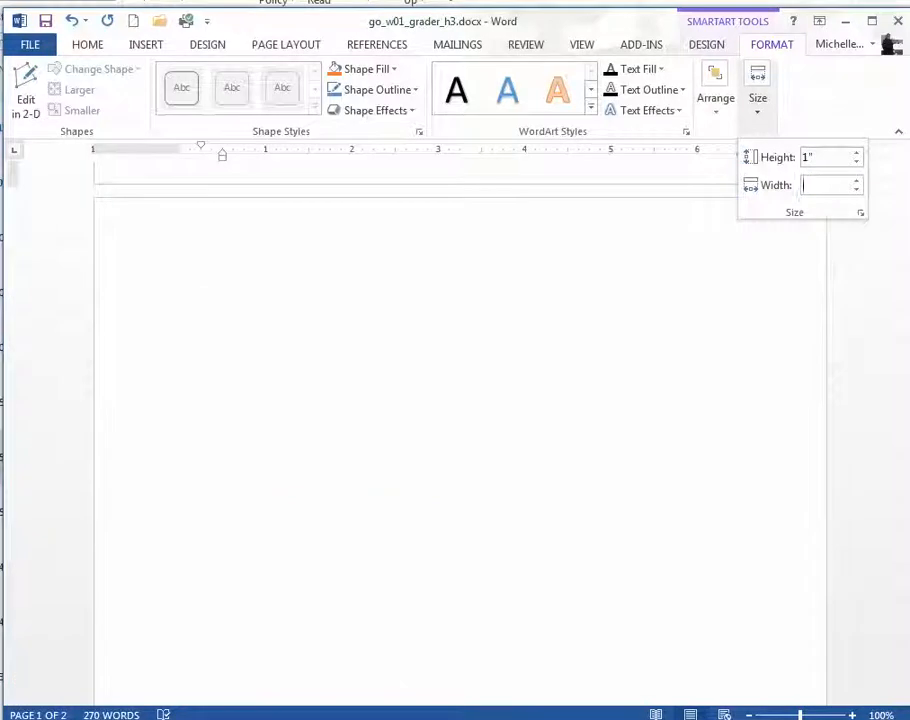
{"action": "type", "text": "6.5"}
{"action": "key", "text": "Return"}
{"action": "scroll", "coordinate": [790, 300], "scroll_direction": "up", "scroll_amount": 8}
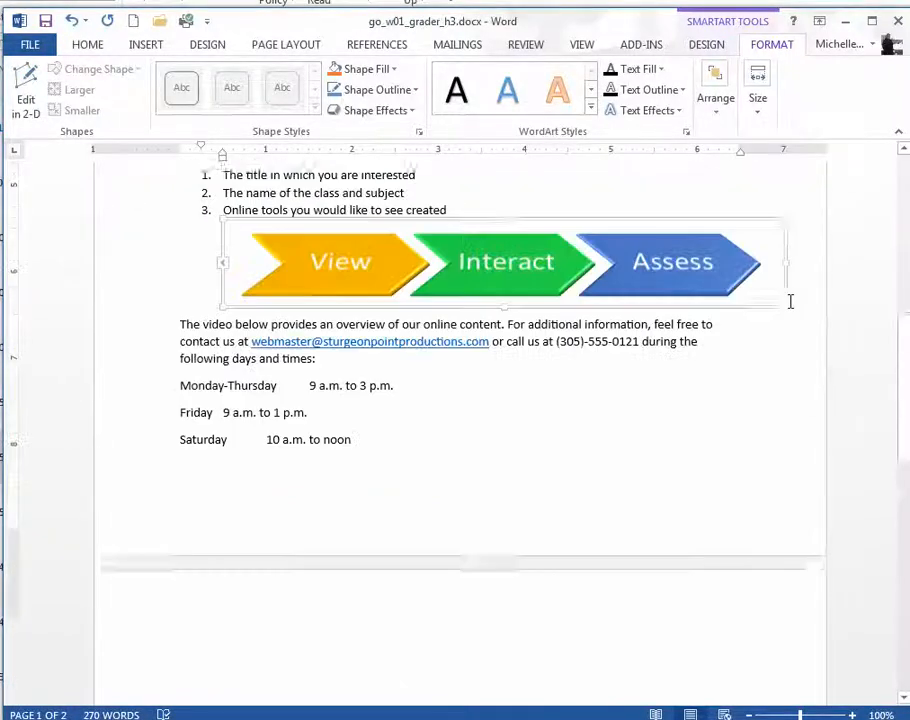
{"action": "scroll", "coordinate": [790, 300], "scroll_direction": "up", "scroll_amount": 2}
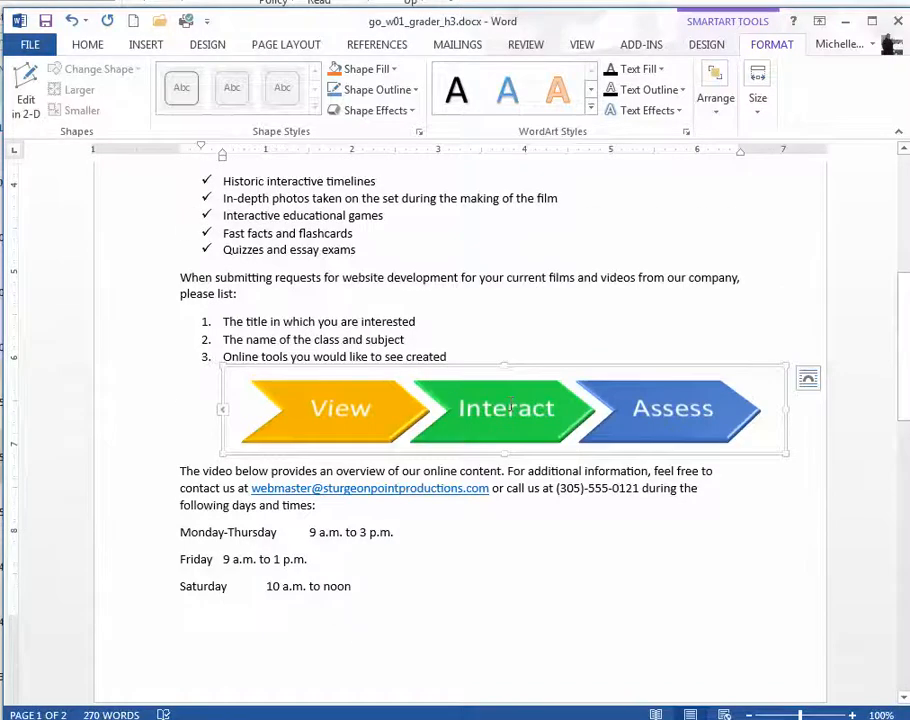
Step: Try to apply a right-aligned tab setting with a dashed leader to the three schedule lines, then undo the last change
{"action": "scroll", "coordinate": [614, 405], "scroll_direction": "down", "scroll_amount": 3}
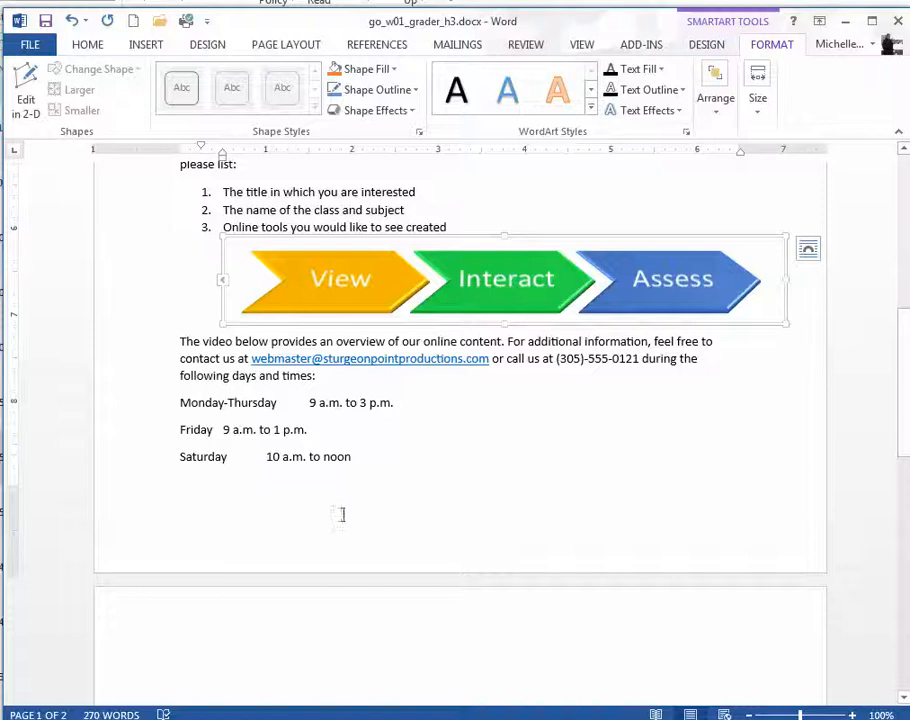
{"action": "left_click", "coordinate": [262, 456]}
{"action": "left_click_drag", "start_coordinate": [368, 456], "coordinate": [198, 420]}
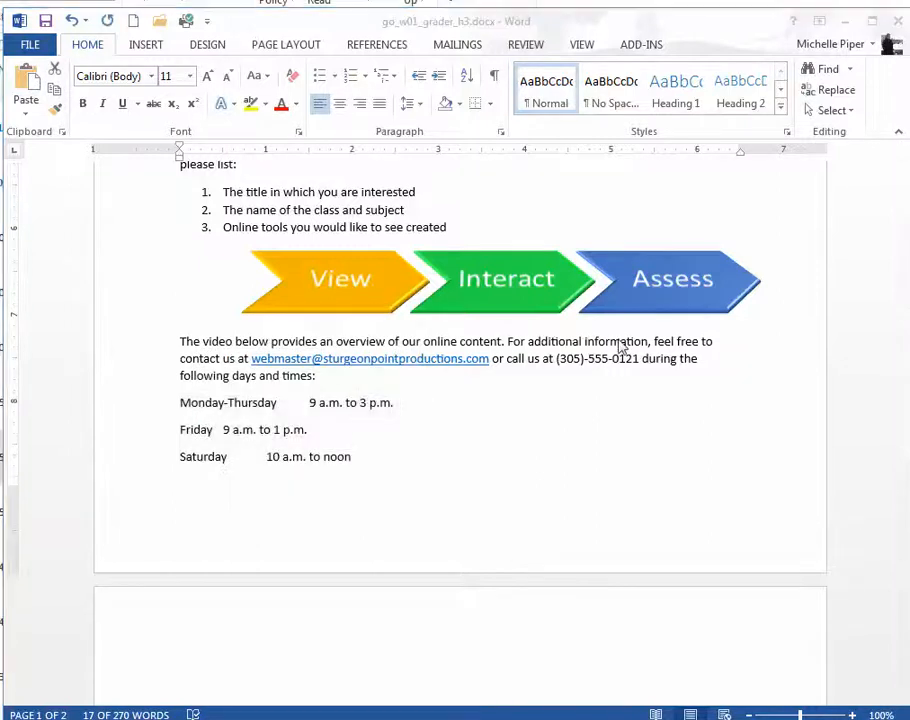
{"action": "left_click", "coordinate": [193, 418]}
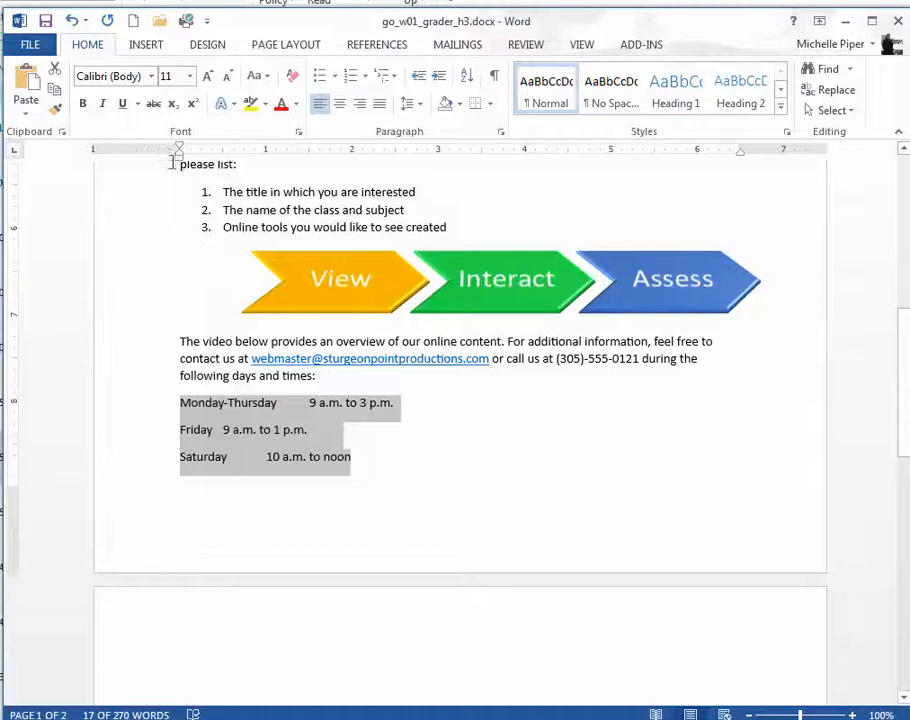
{"action": "left_click", "coordinate": [506, 136]}
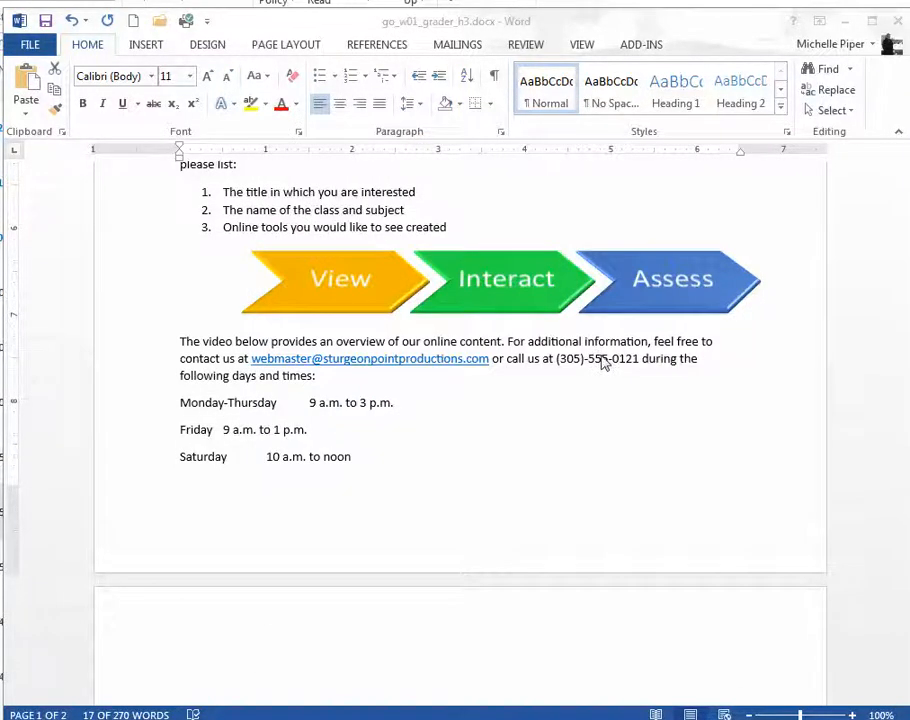
{"action": "left_click_drag", "start_coordinate": [180, 402], "coordinate": [374, 459]}
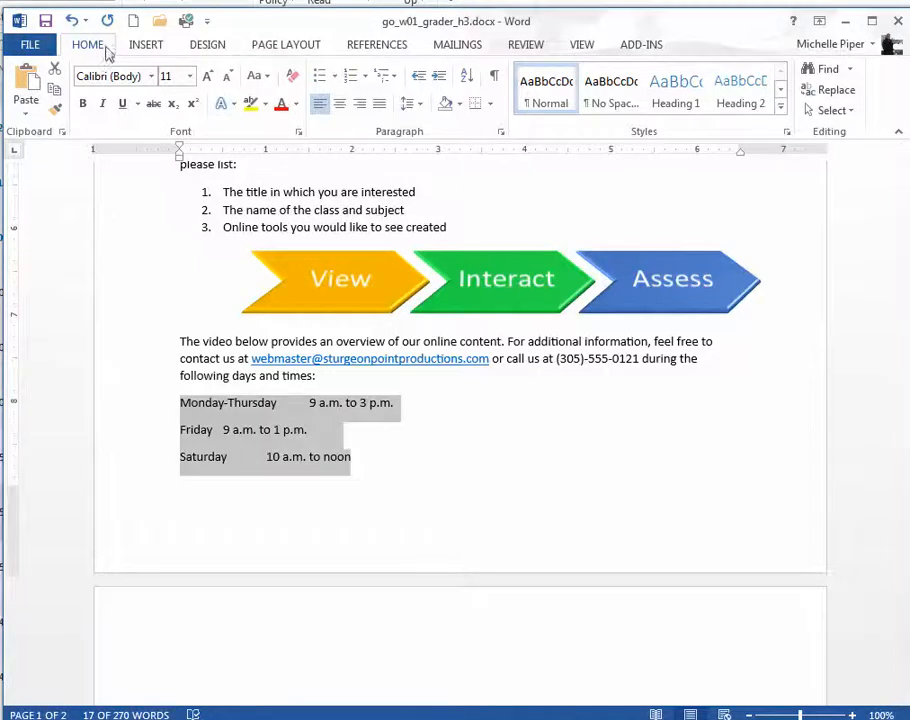
{"action": "left_click", "coordinate": [501, 135]}
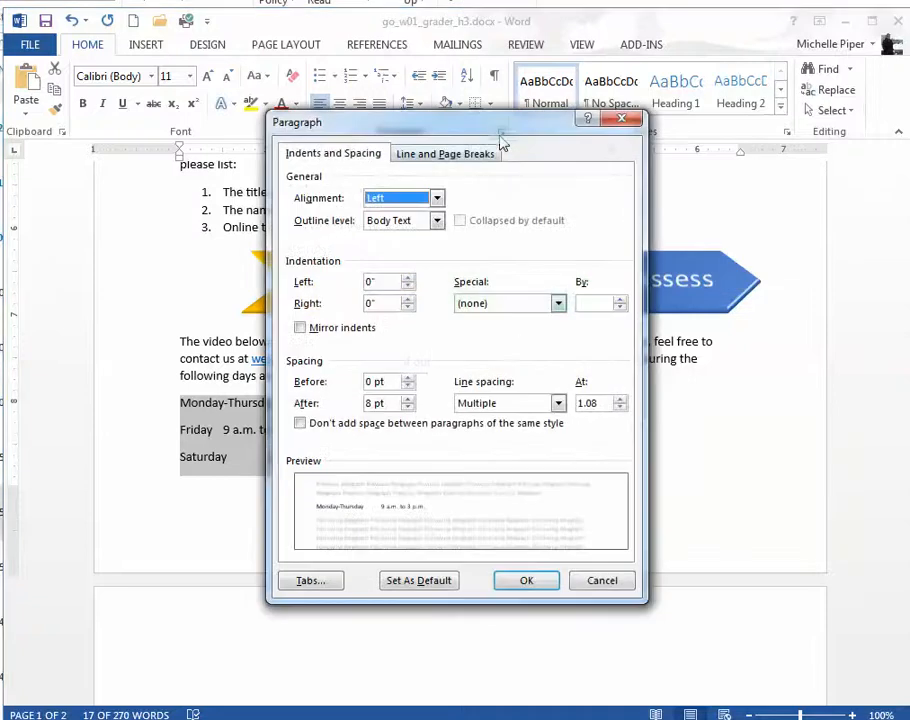
{"action": "left_click", "coordinate": [314, 582]}
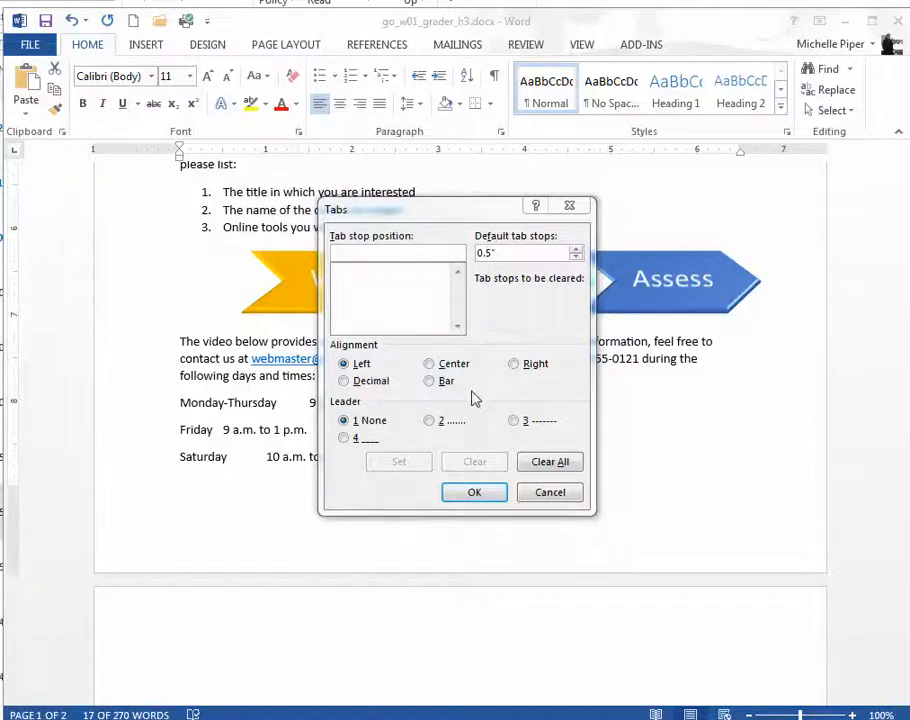
{"action": "left_click", "coordinate": [512, 366]}
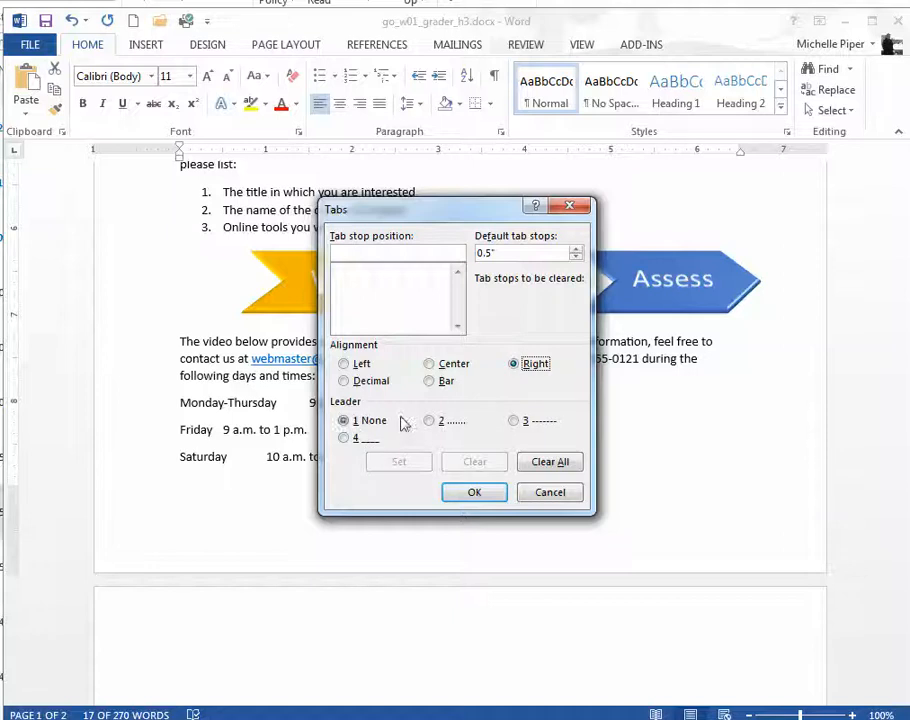
{"action": "left_click", "coordinate": [429, 421]}
{"action": "left_click", "coordinate": [516, 425]}
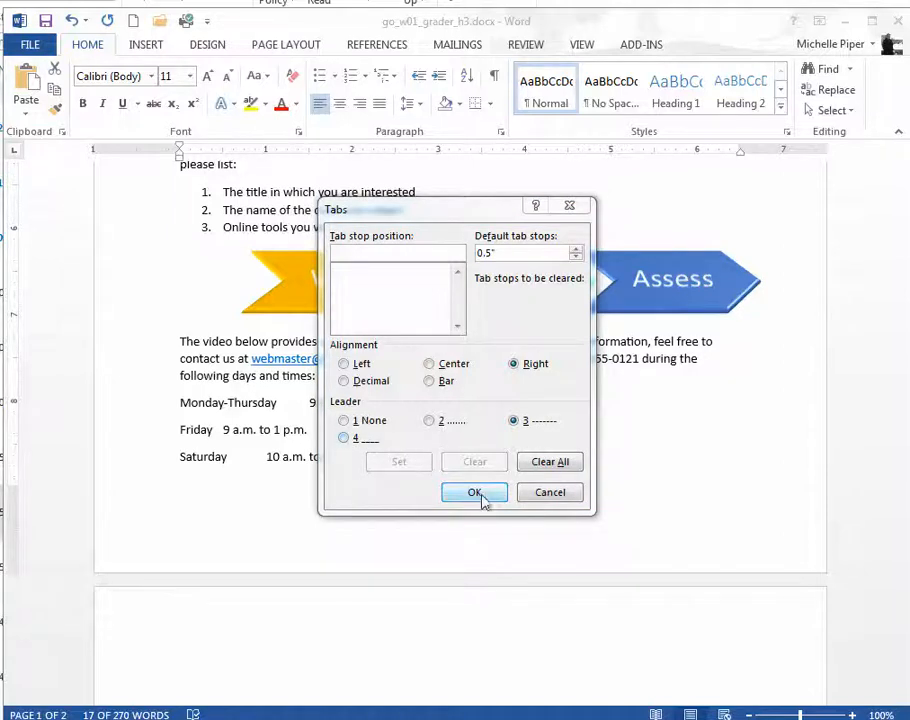
{"action": "left_click", "coordinate": [474, 493]}
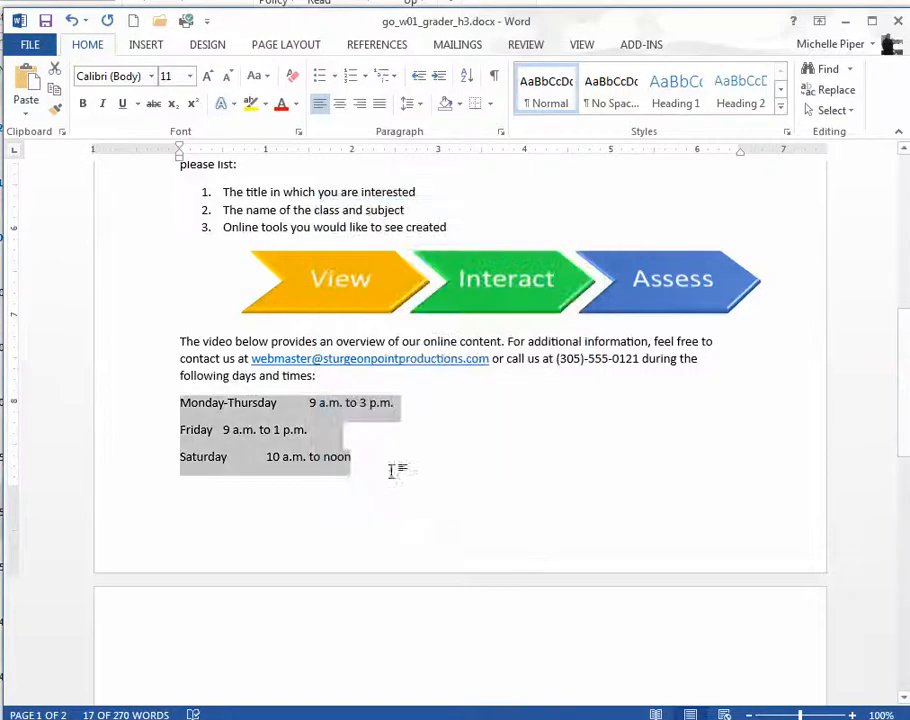
{"action": "key", "text": "ctrl+m"}
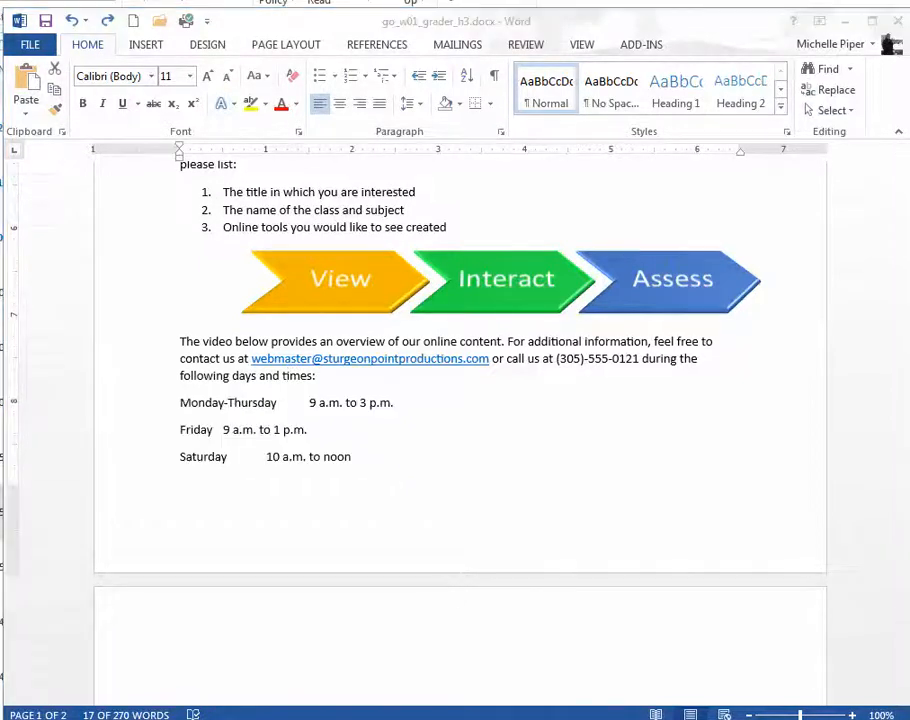
Step: Set a right-aligned tab stop at 6" with no leader for the Monday-Thursday, Friday and Saturday schedule lines
{"action": "left_click", "coordinate": [330, 458]}
{"action": "left_click", "coordinate": [378, 452]}
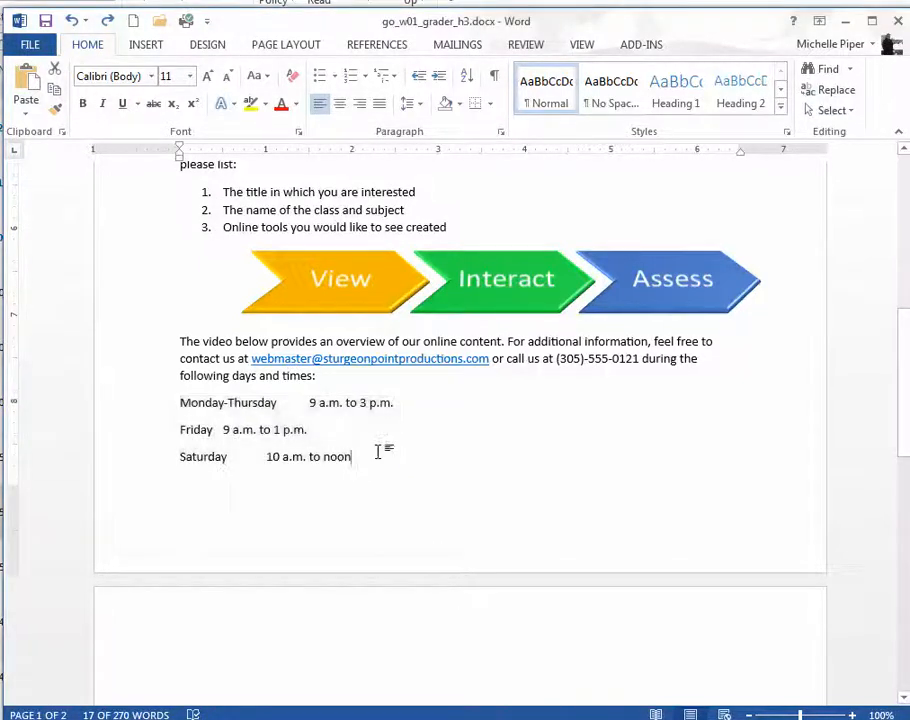
{"action": "left_click_drag", "start_coordinate": [374, 451], "coordinate": [166, 418]}
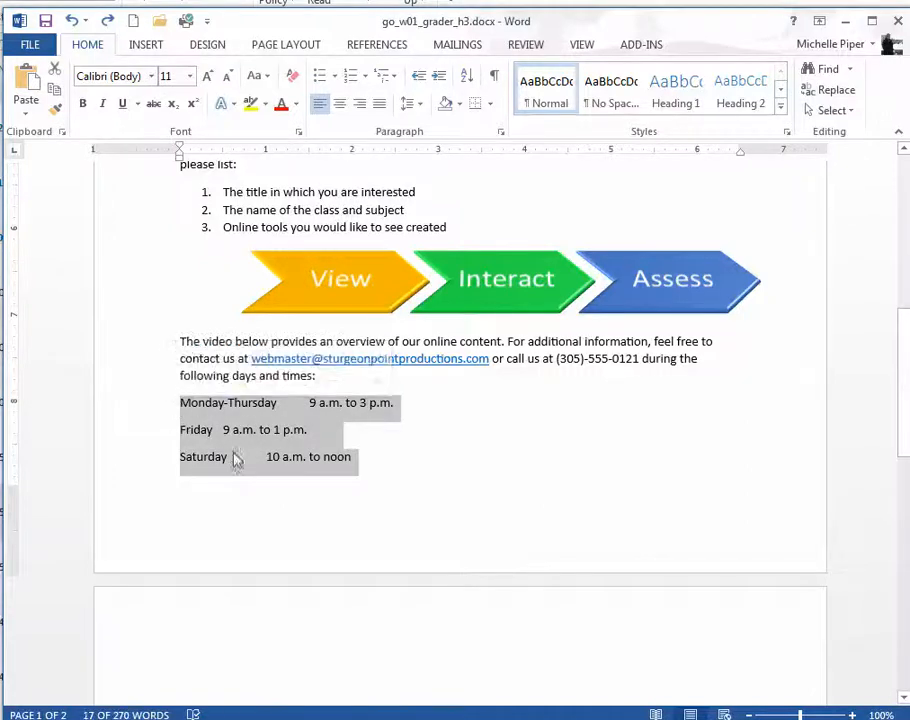
{"action": "left_click", "coordinate": [501, 131]}
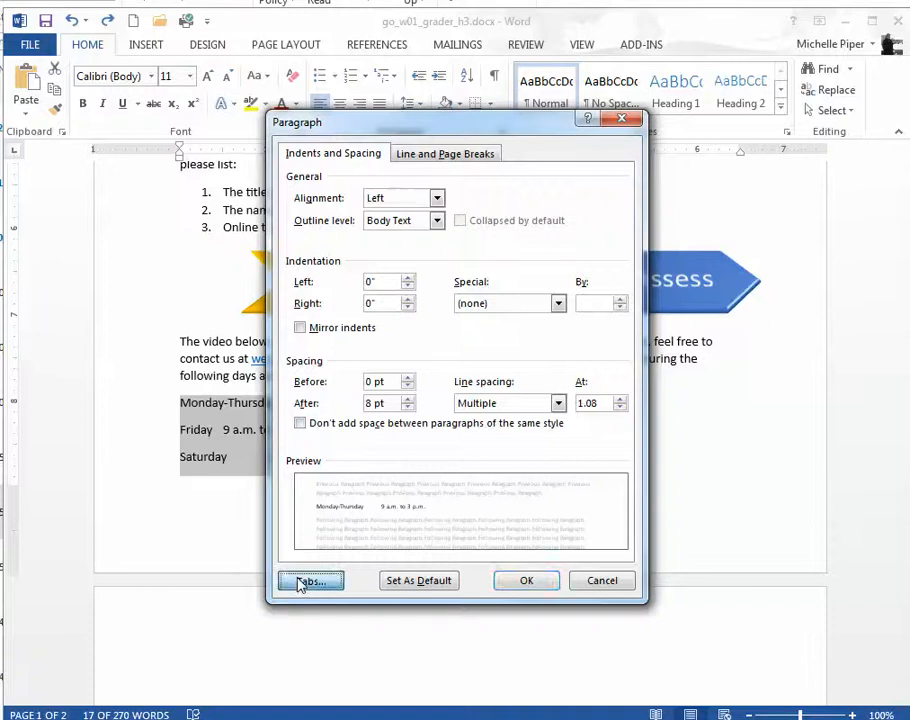
{"action": "left_click", "coordinate": [301, 582]}
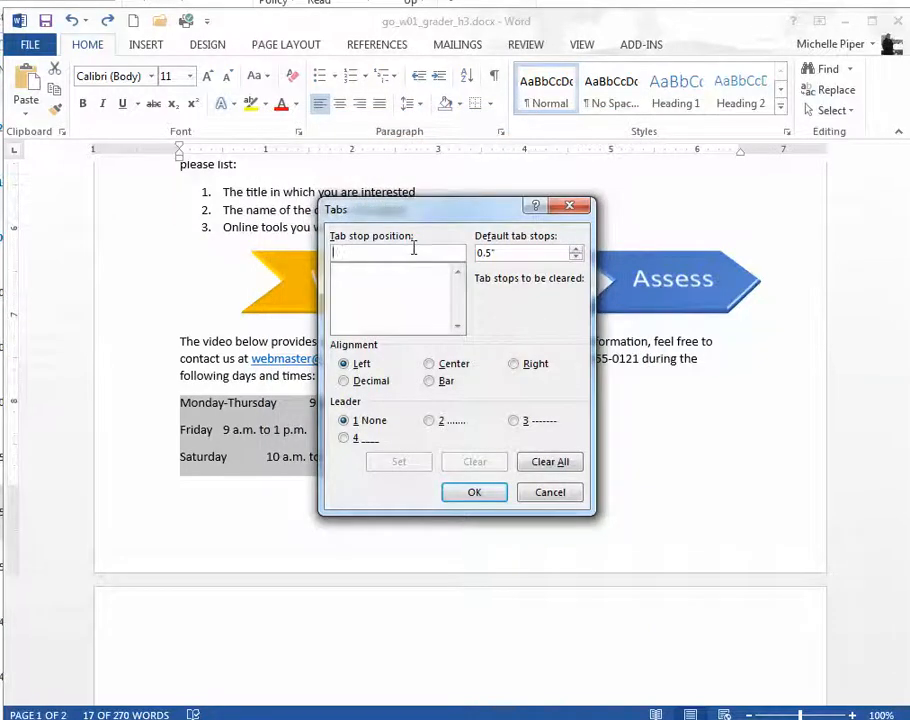
{"action": "type", "text": "6"}
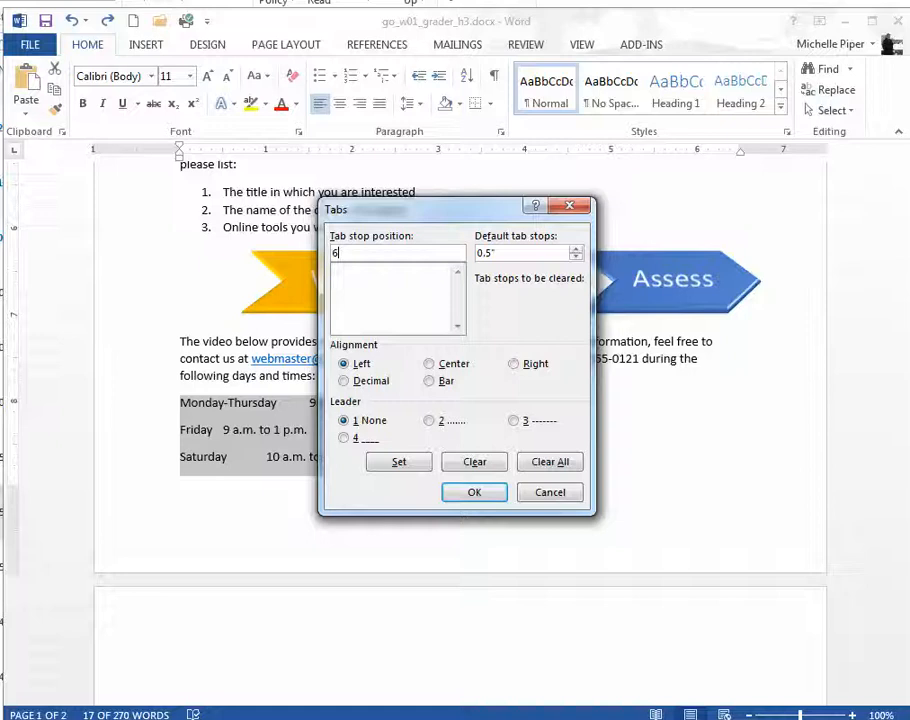
{"action": "left_click", "coordinate": [514, 365]}
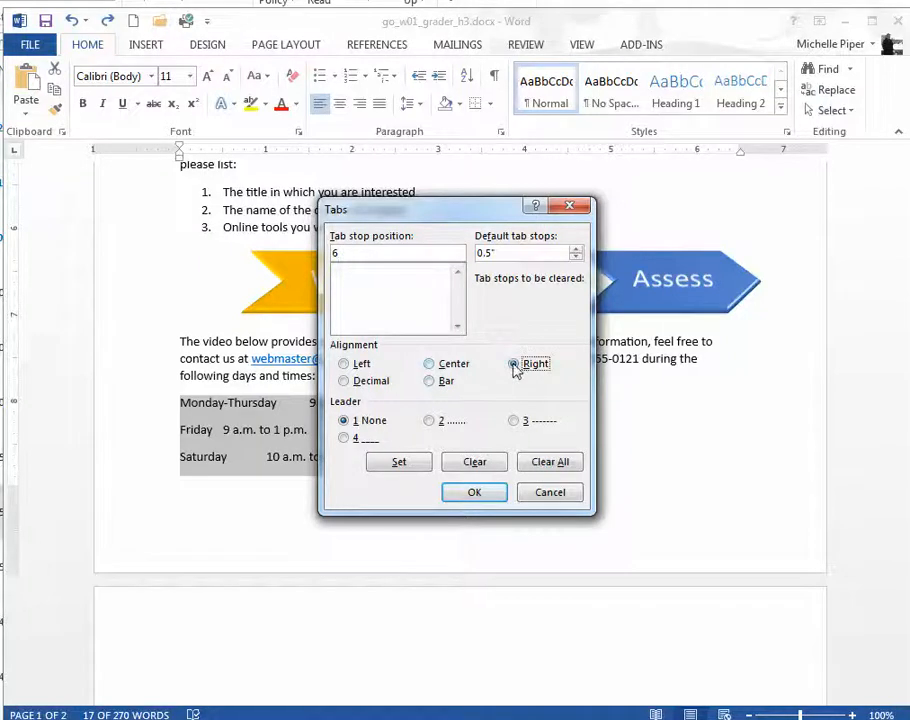
{"action": "left_click", "coordinate": [399, 462]}
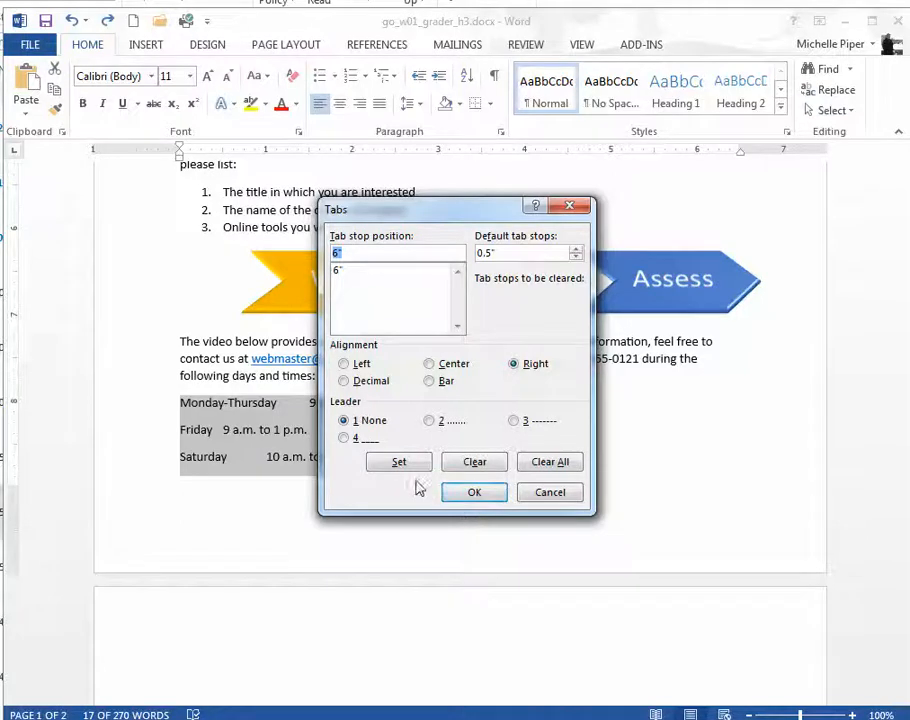
{"action": "left_click", "coordinate": [474, 492]}
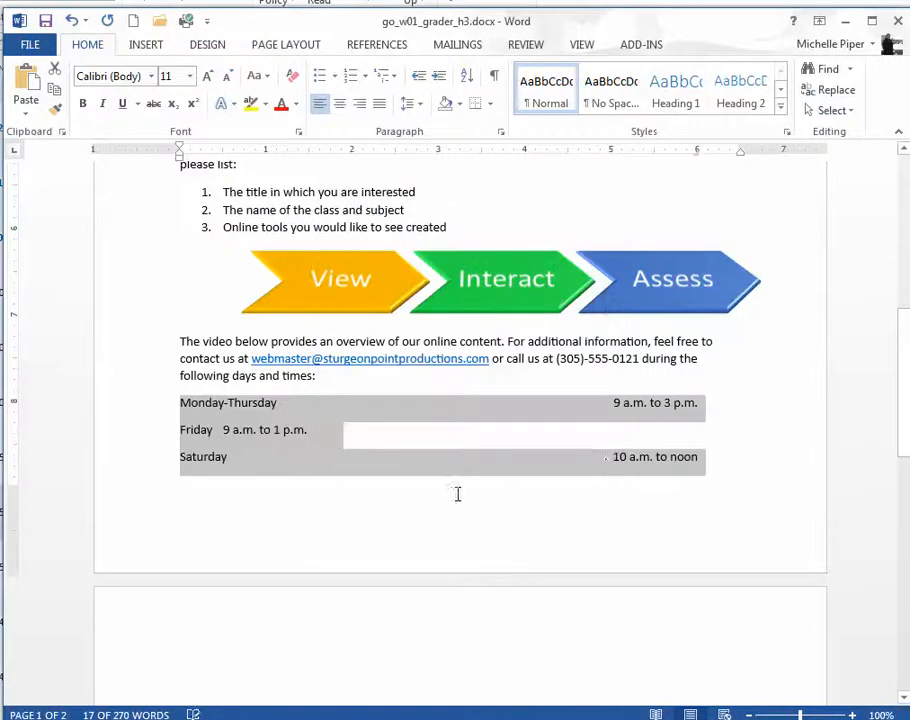
Step: Center the empty paragraph at the beginning of page 2, below the schedule lines
{"action": "left_click", "coordinate": [607, 452]}
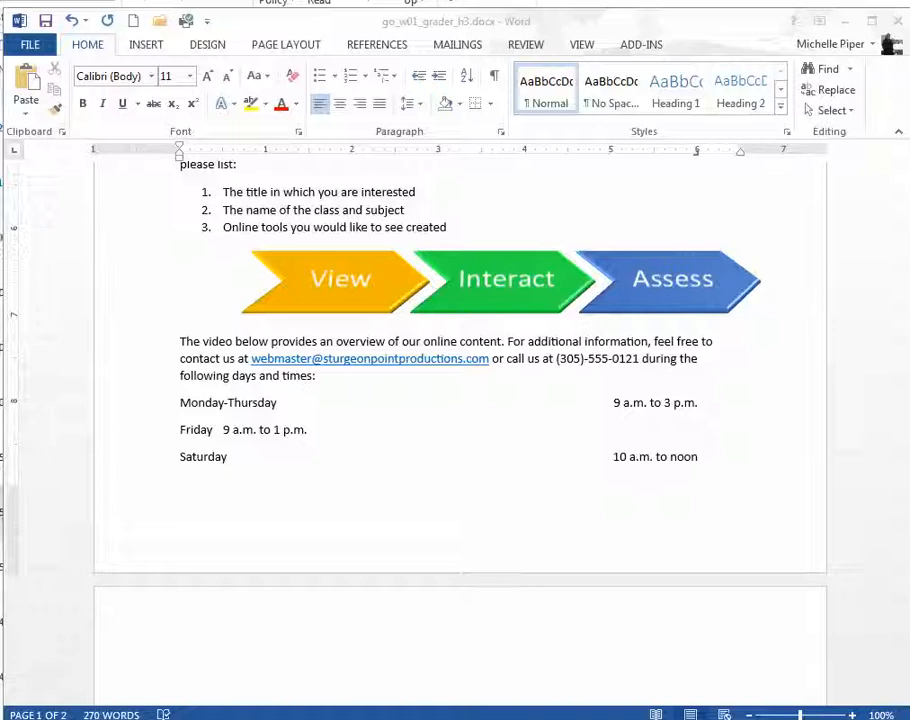
{"action": "left_click", "coordinate": [539, 655]}
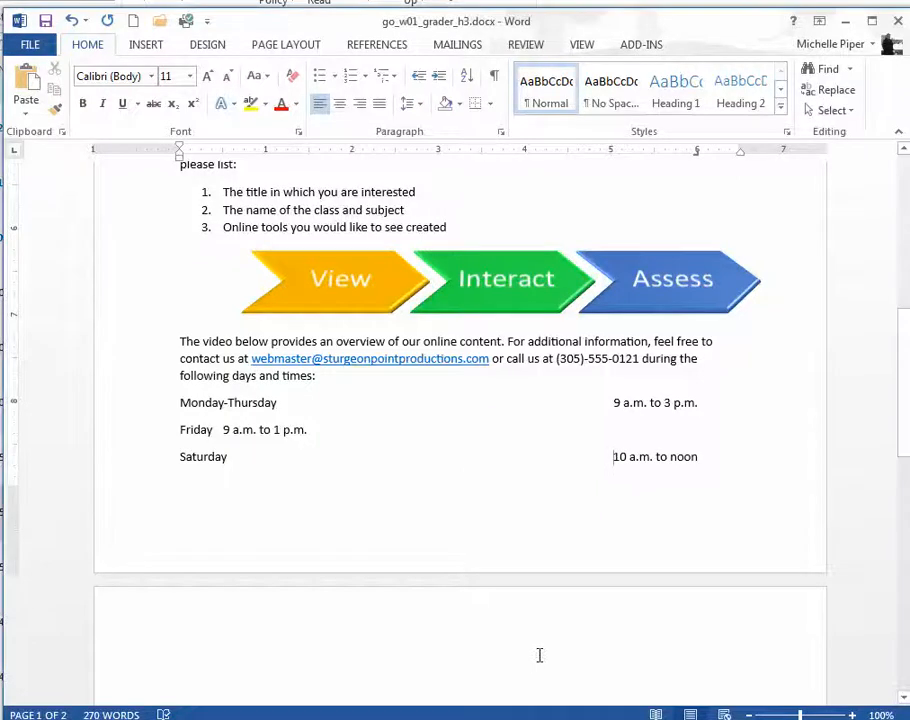
{"action": "left_click", "coordinate": [355, 642]}
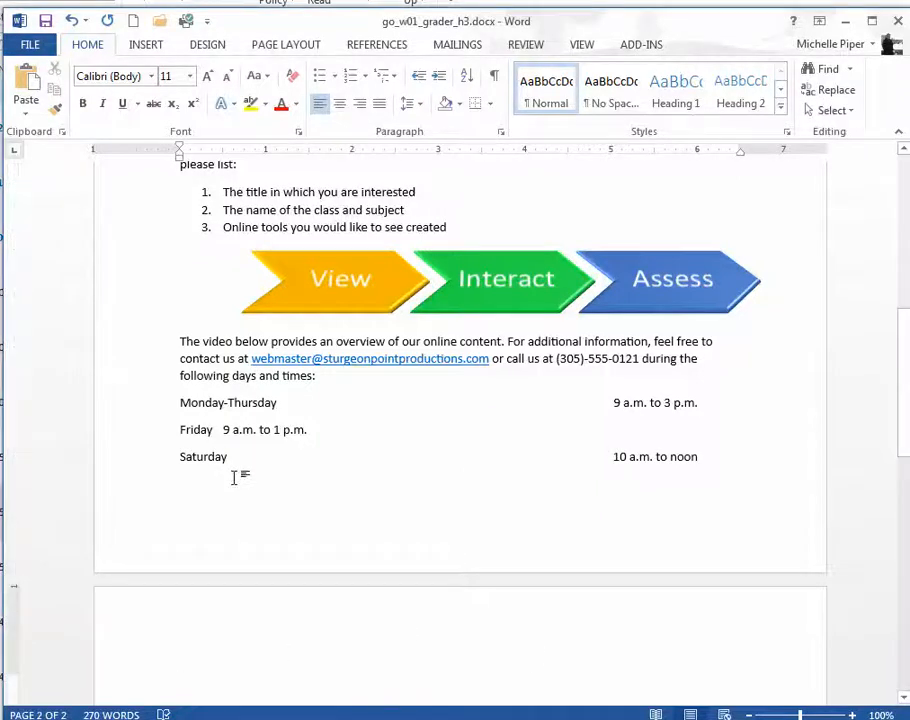
{"action": "left_click", "coordinate": [234, 487]}
{"action": "left_click", "coordinate": [721, 497]}
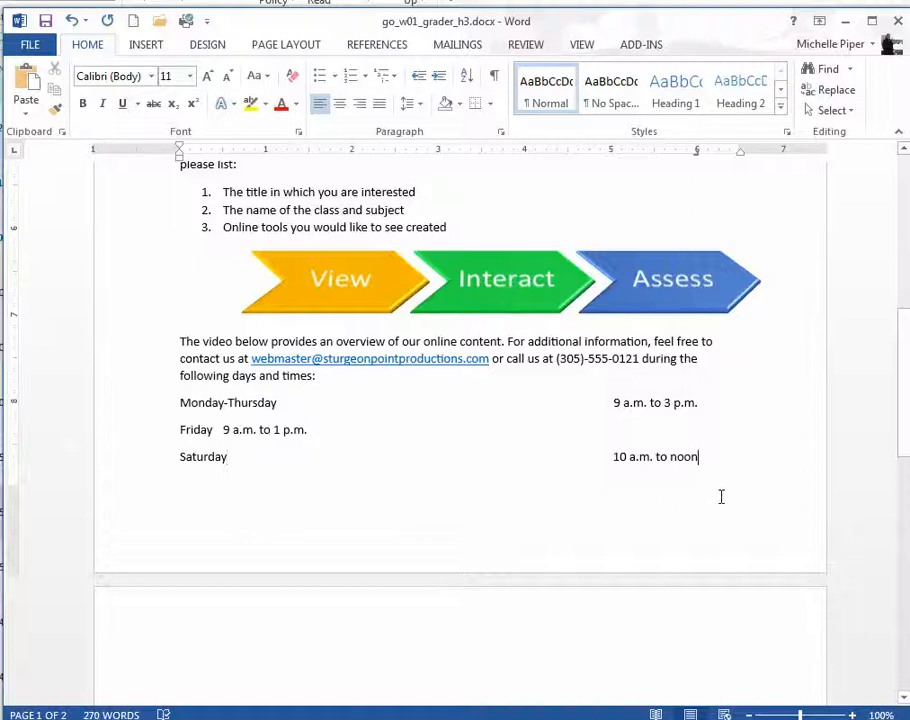
{"action": "left_click", "coordinate": [280, 663]}
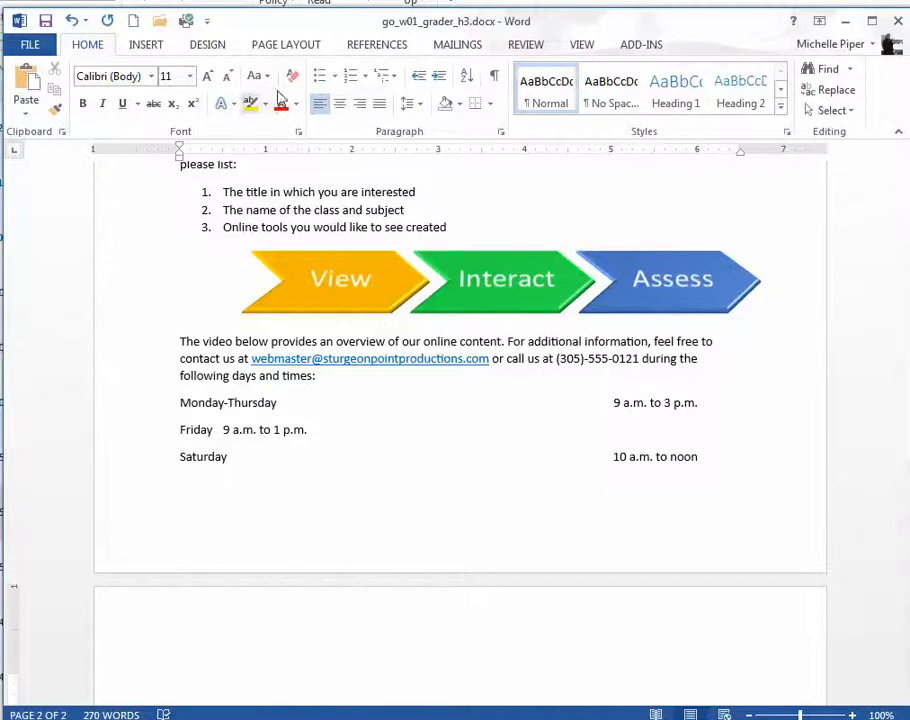
{"action": "left_click", "coordinate": [340, 104]}
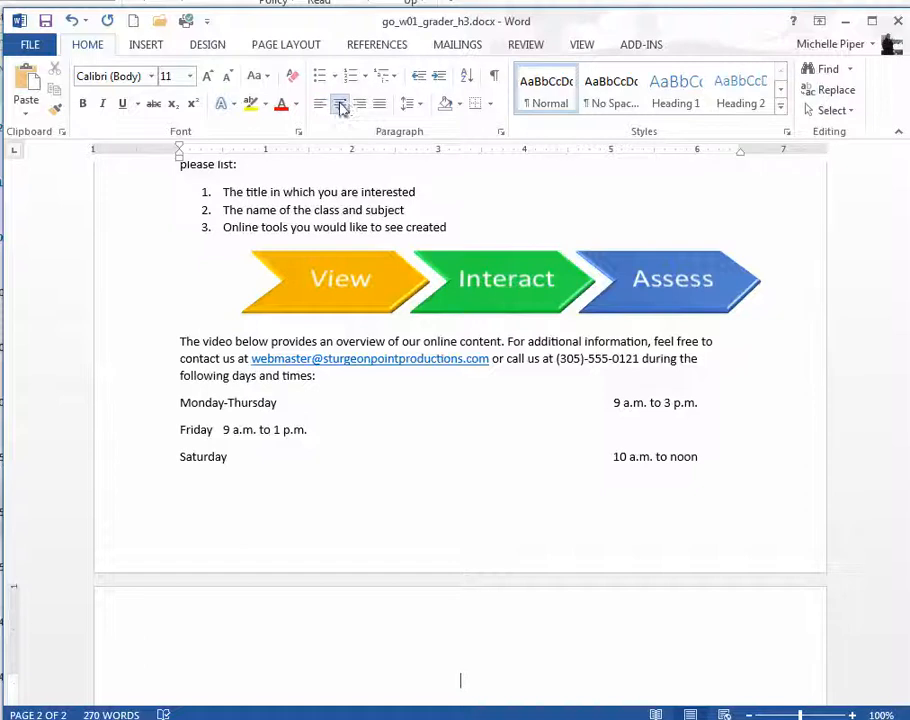
Step: Start inserting an online video and search Bing for "pearson higher education learning", then return to the list of video sources
{"action": "left_click", "coordinate": [160, 48]}
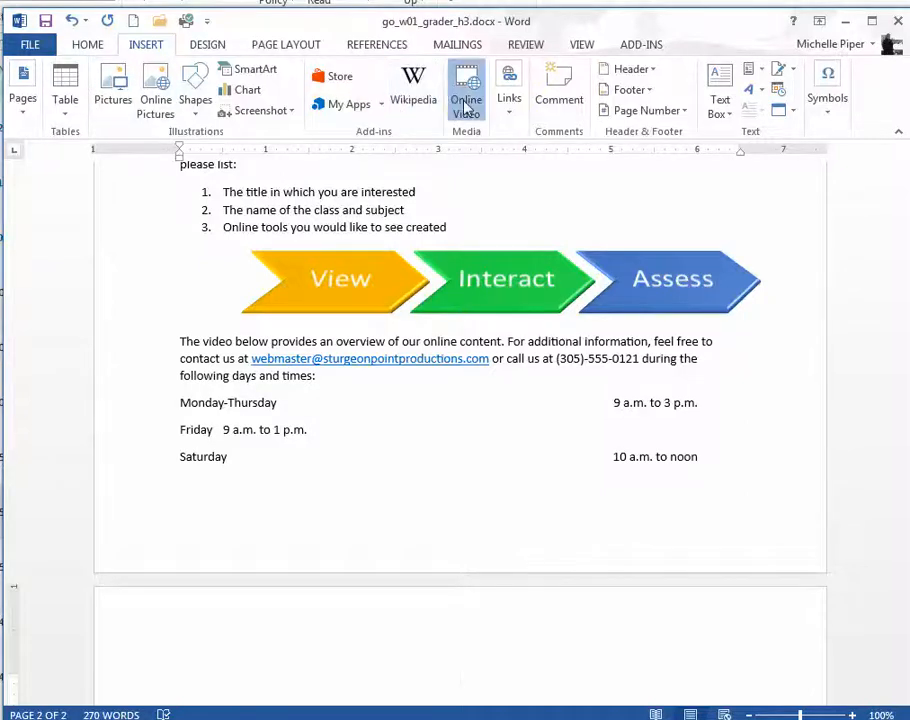
{"action": "left_click", "coordinate": [466, 104]}
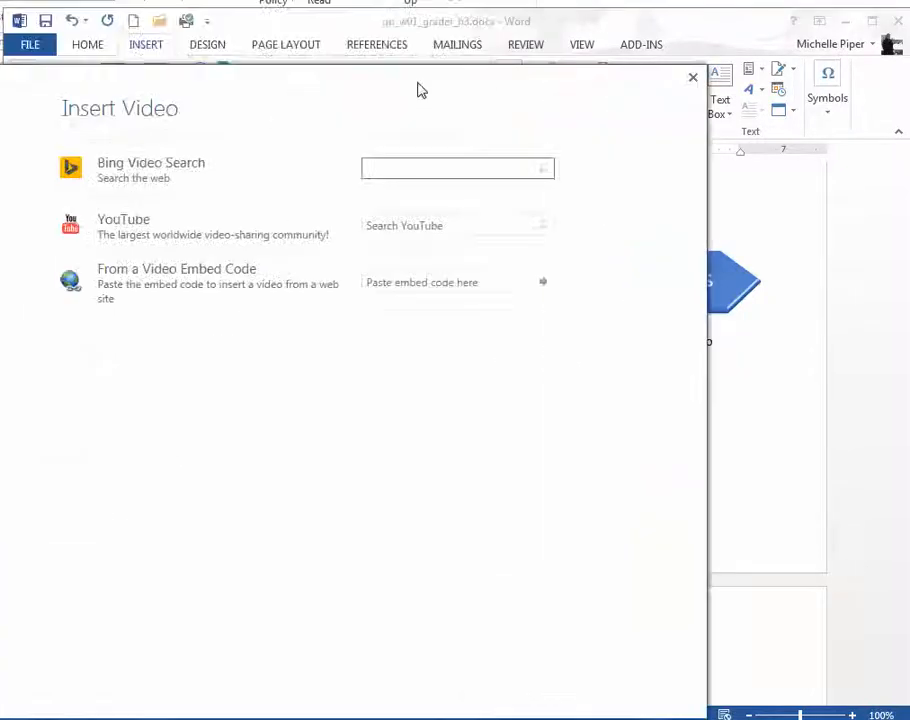
{"action": "type", "text": "p"}
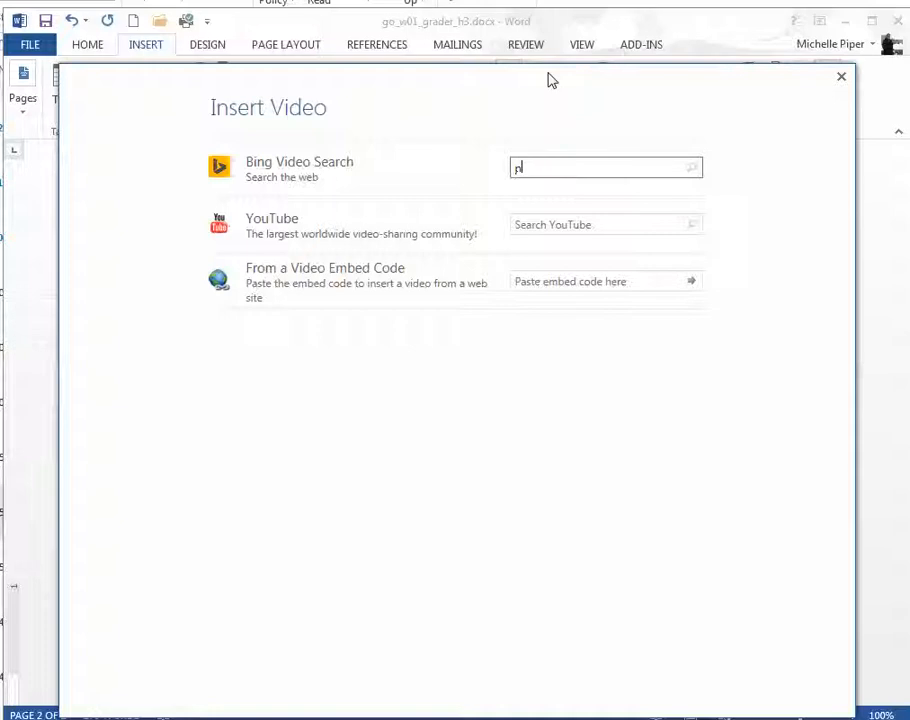
{"action": "type", "text": "earson higher education learning"}
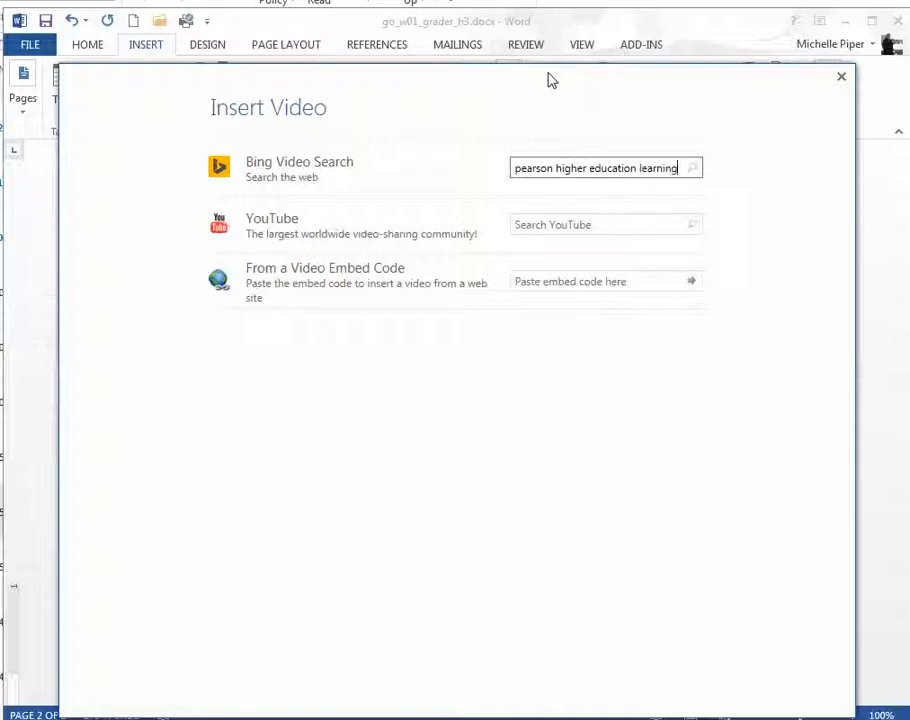
{"action": "key", "text": "Return"}
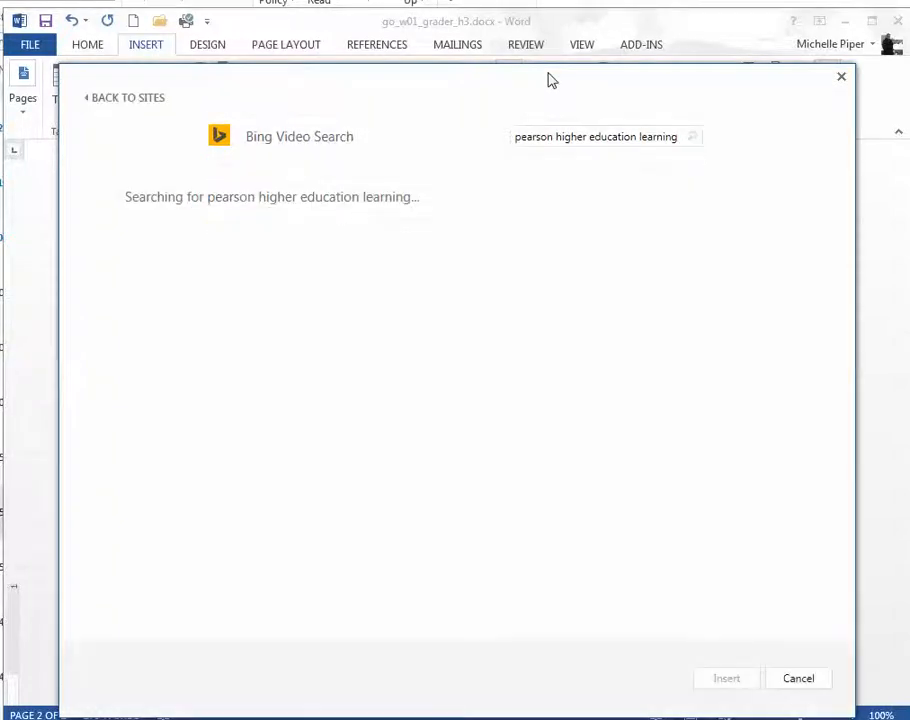
{"action": "left_click", "coordinate": [150, 99]}
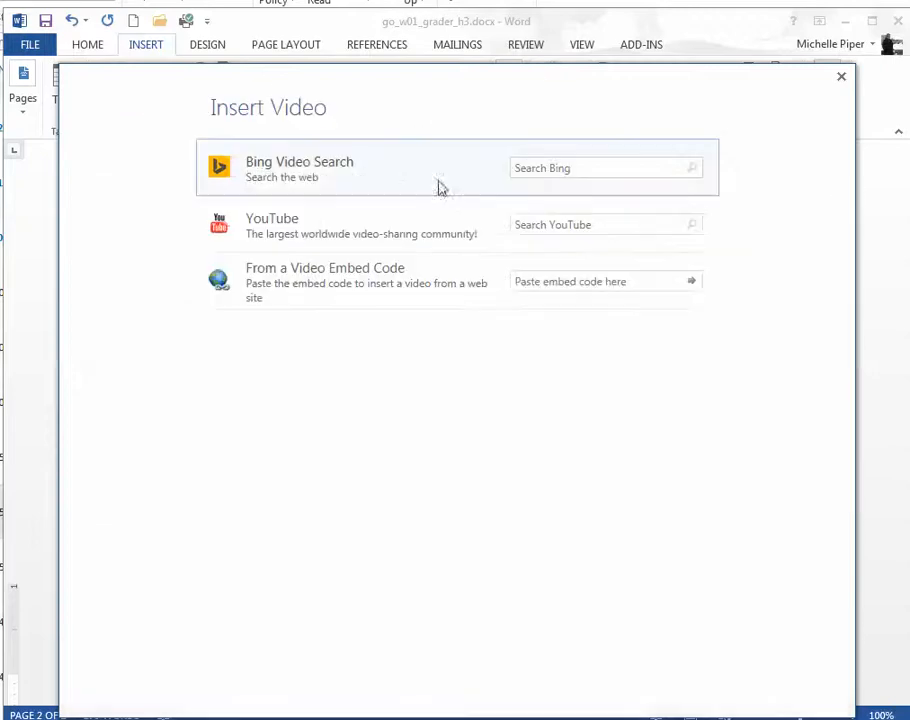
Step: Search YouTube for "pearson higher education learning" as the source of the online video
{"action": "left_click", "coordinate": [555, 229]}
{"action": "type", "text": "pea"}
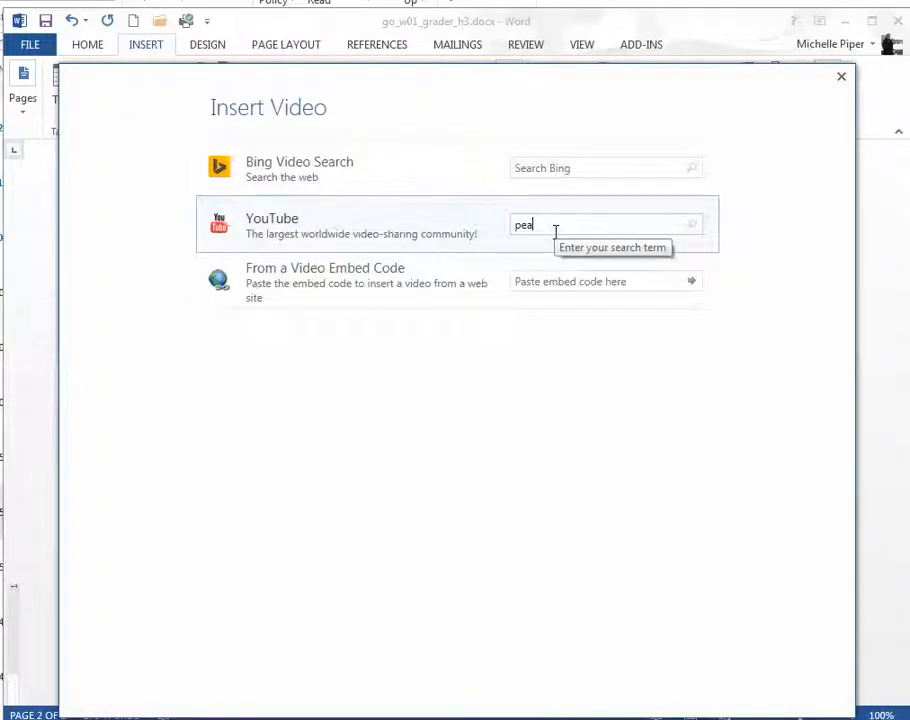
{"action": "type", "text": "rson higher eduction"}
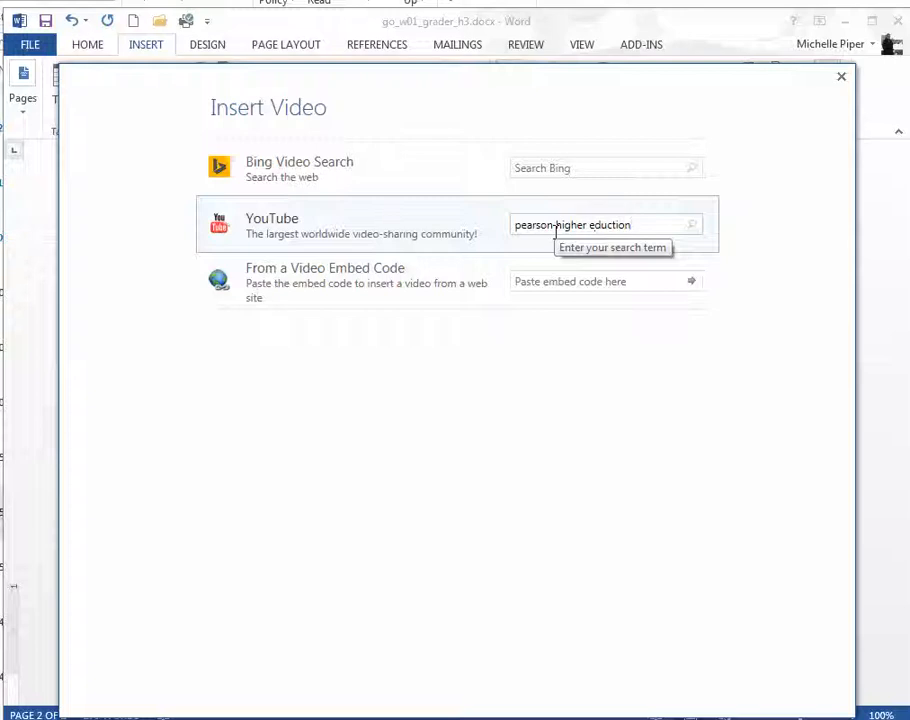
{"action": "key", "text": "BackSpace"}
{"action": "key", "text": "BackSpace"}
{"action": "key", "text": "BackSpace"}
{"action": "key", "text": "BackSpace"}
{"action": "type", "text": "ation learning"}
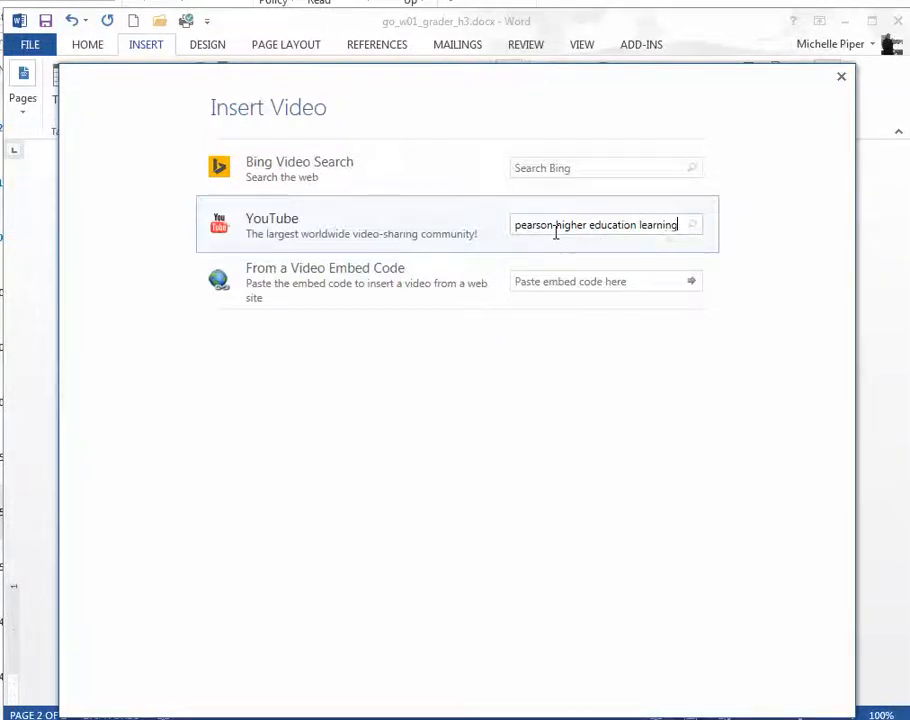
{"action": "key", "text": "Return"}
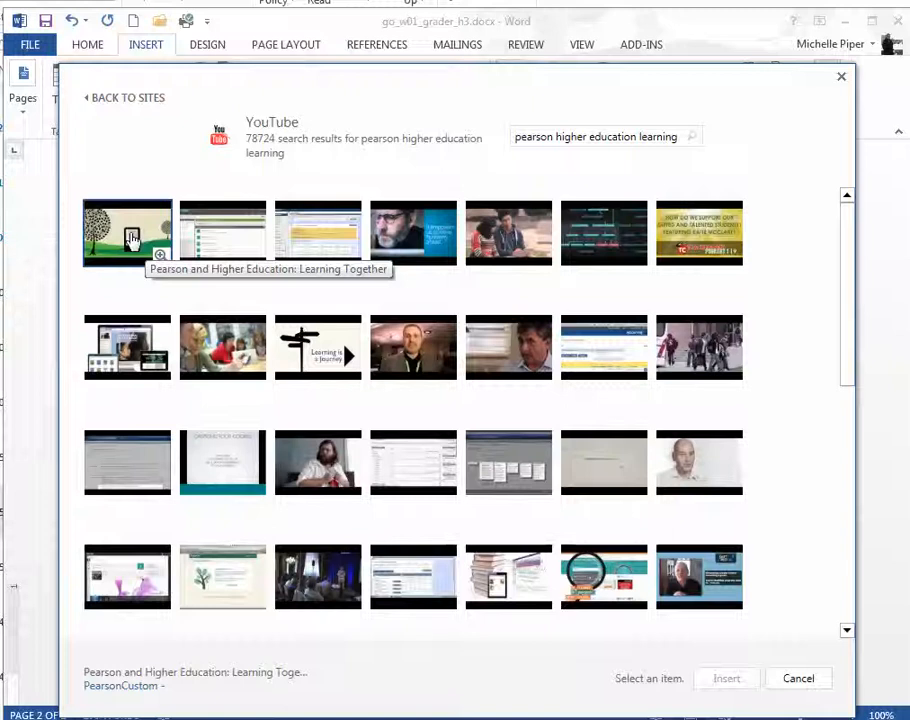
Step: Insert the YouTube video "Pearson and Higher Education: Learning Together" into the centered paragraph, then open its playback preview and close it
{"action": "left_click", "coordinate": [132, 240]}
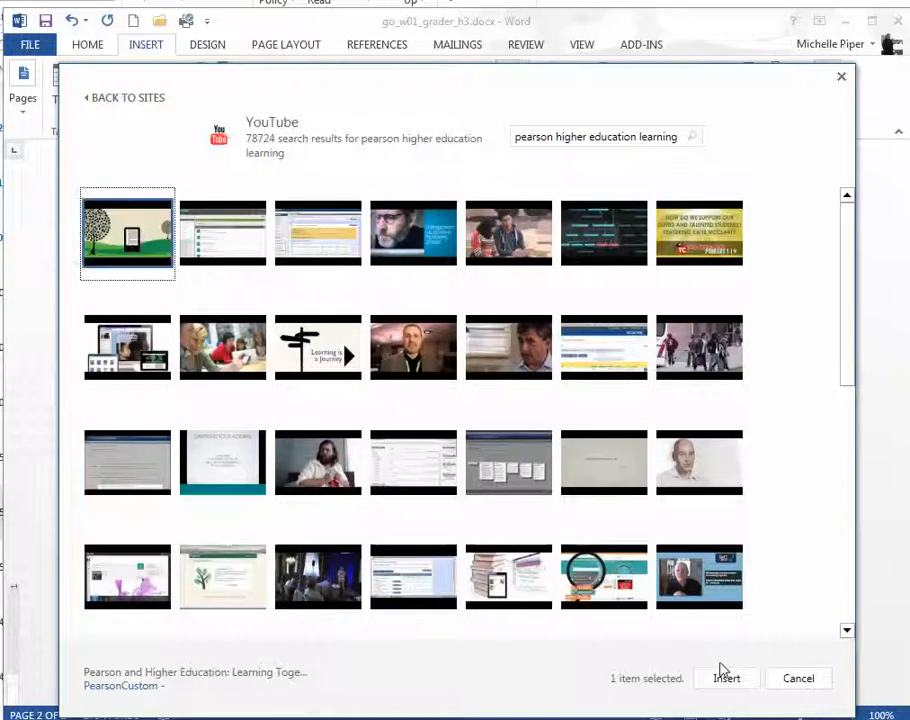
{"action": "left_click", "coordinate": [729, 683]}
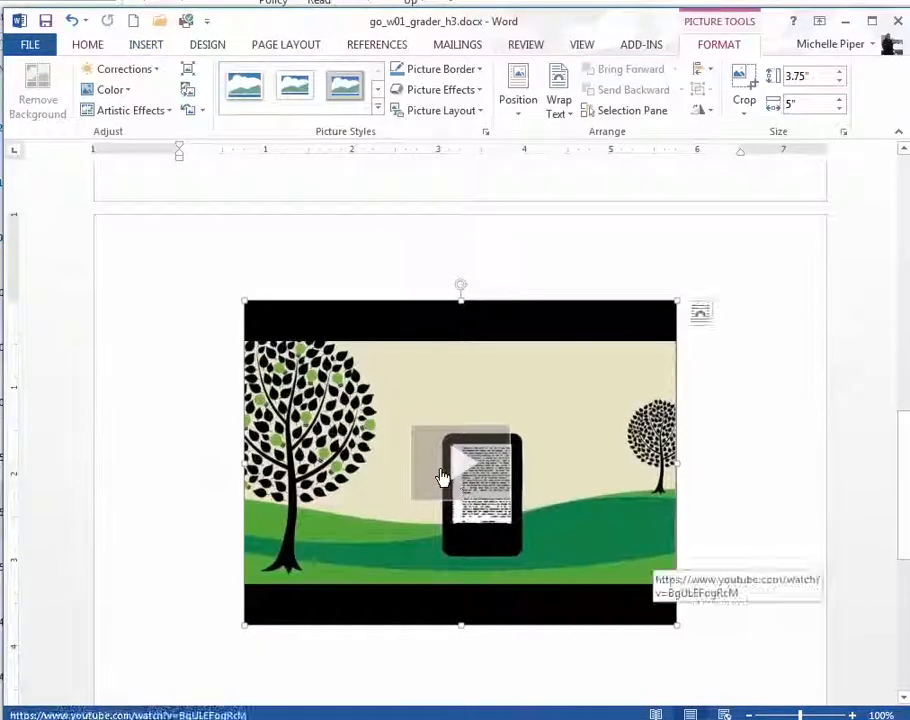
{"action": "left_click", "coordinate": [441, 477]}
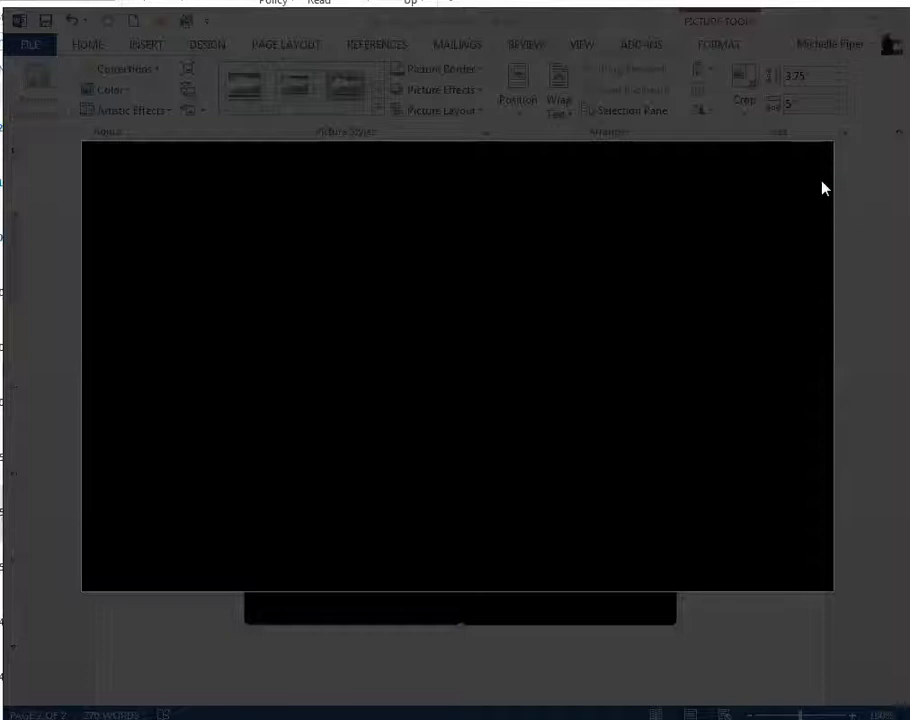
{"action": "key", "text": "Escape"}
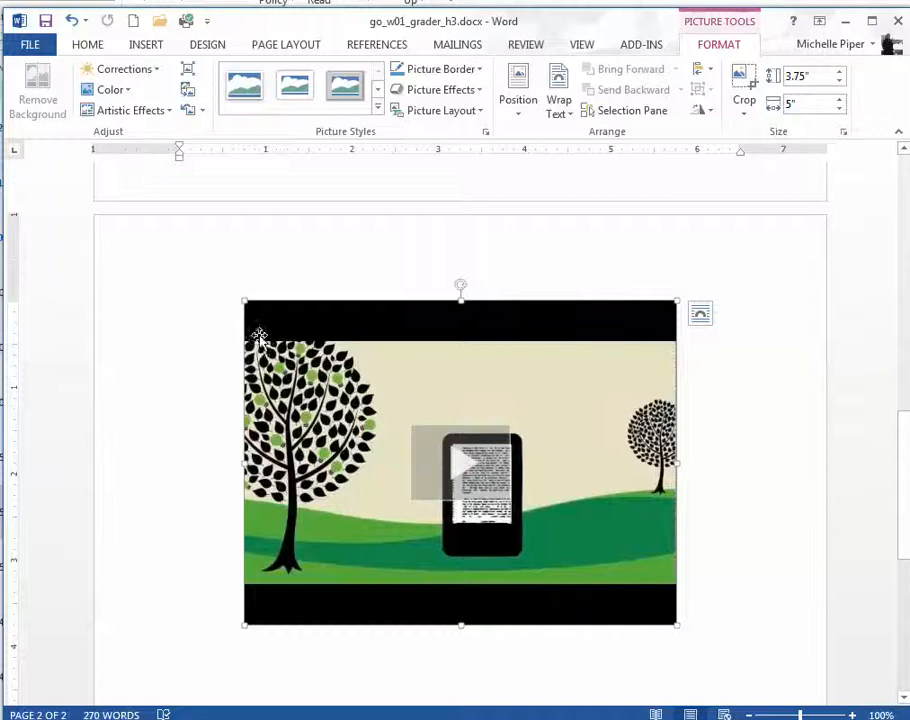
Step: Set the height of the inserted online video to 1.5"
{"action": "left_click", "coordinate": [796, 77]}
{"action": "type", "text": "3"}
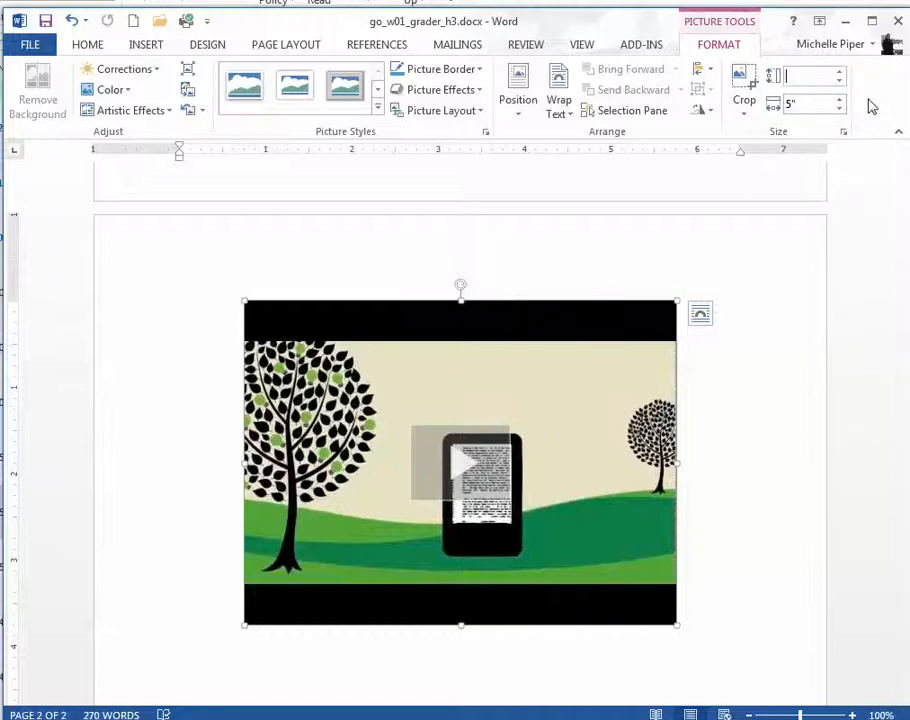
{"action": "type", "text": "1.5"}
{"action": "key", "text": "Return"}
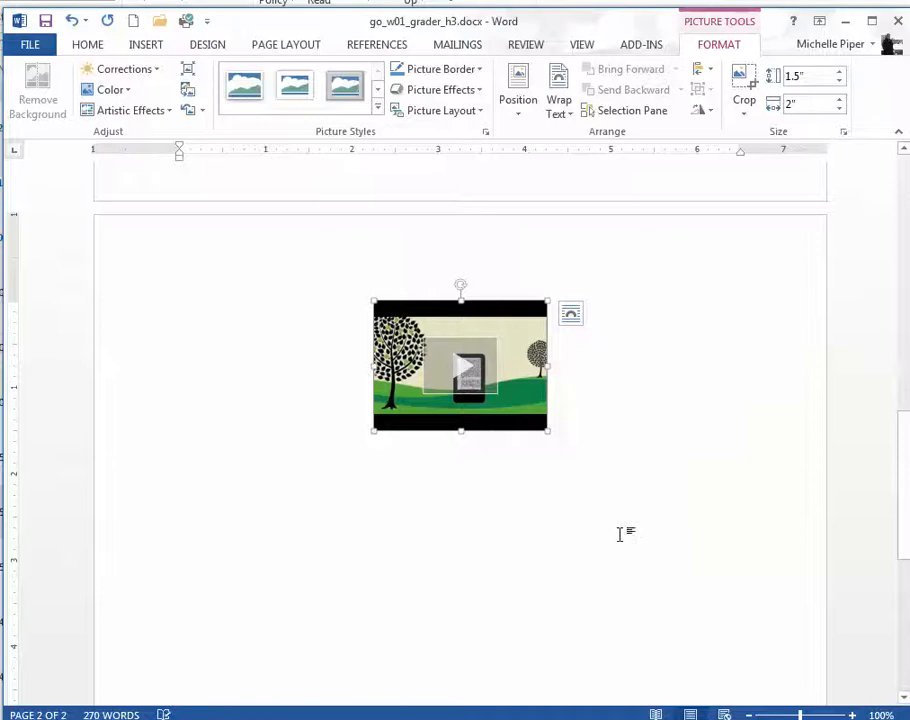
Step: Draw a rounded rectangle shape about 1.32" high and 2.79" wide just below the video on page 2
{"action": "left_click", "coordinate": [620, 535]}
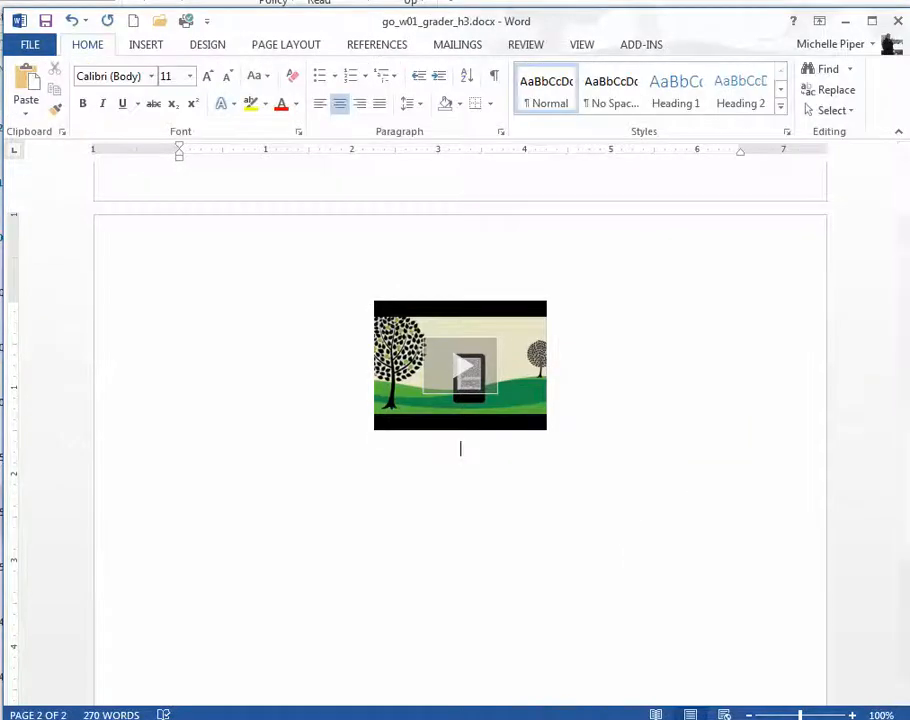
{"action": "left_click", "coordinate": [147, 47]}
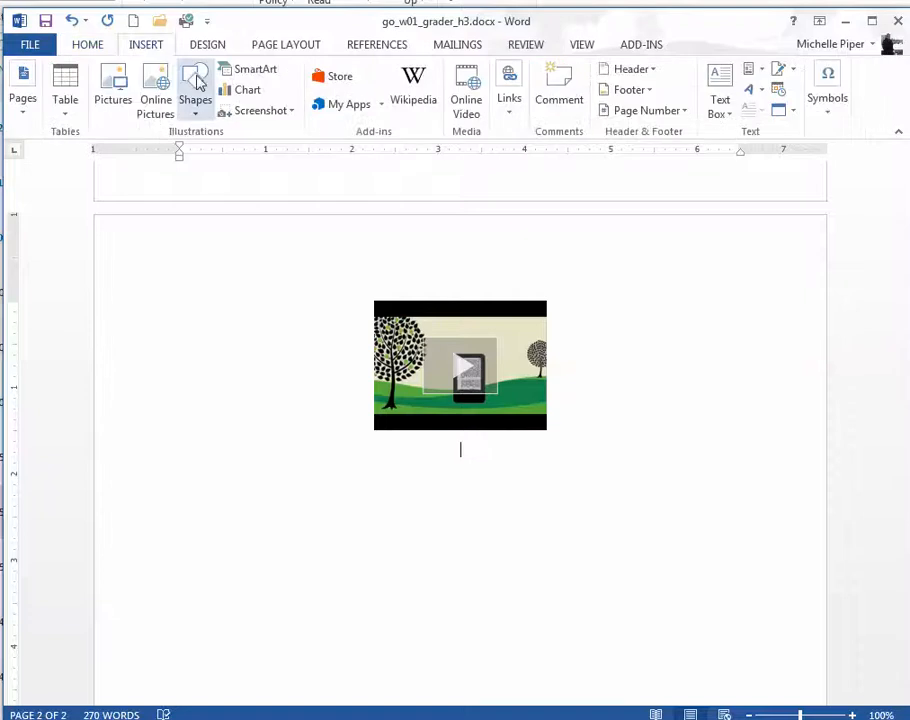
{"action": "left_click", "coordinate": [196, 100]}
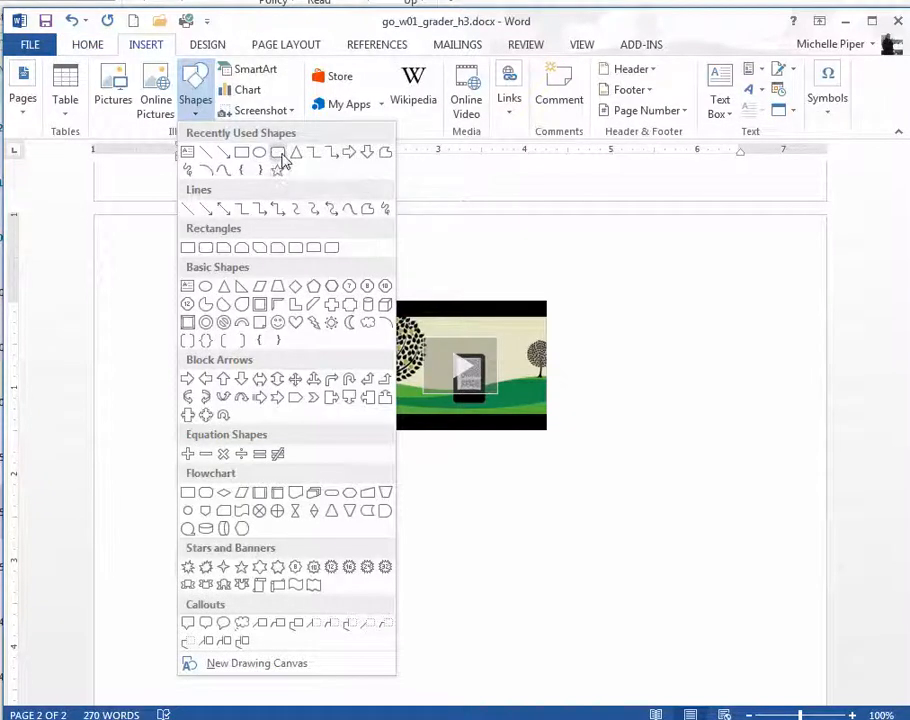
{"action": "left_click", "coordinate": [281, 156]}
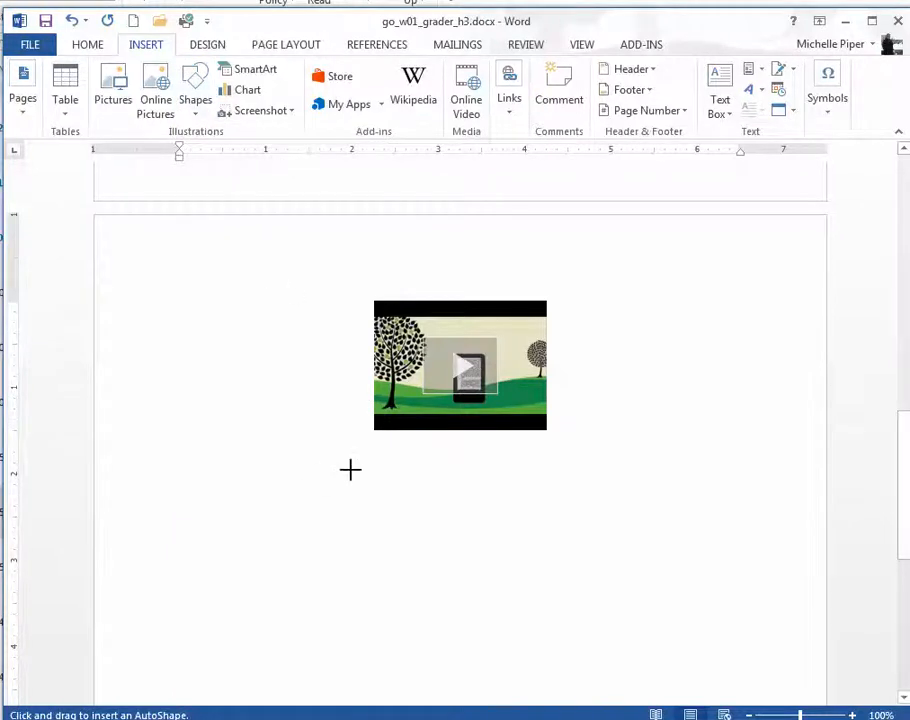
{"action": "mouse_move", "coordinate": [345, 461]}
{"action": "left_mouse_down"}
{"action": "mouse_move", "coordinate": [615, 579]}
{"action": "mouse_move", "coordinate": [589, 577]}
{"action": "left_mouse_up"}
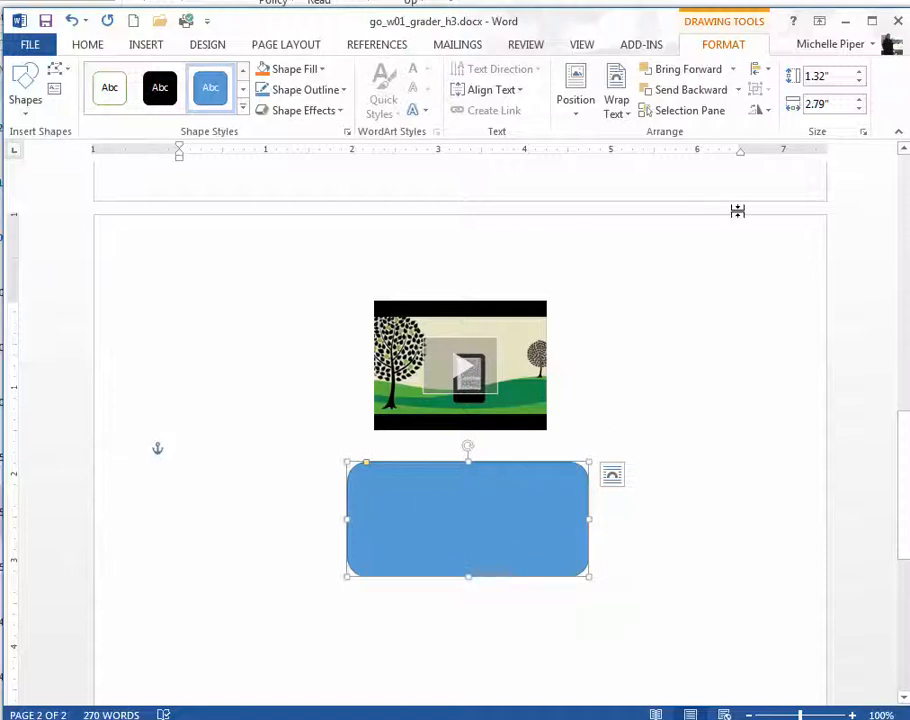
Step: Resize the rounded rectangle to 1.5" high and 6.5" wide, and move it between the page margins below the video
{"action": "left_click", "coordinate": [826, 79]}
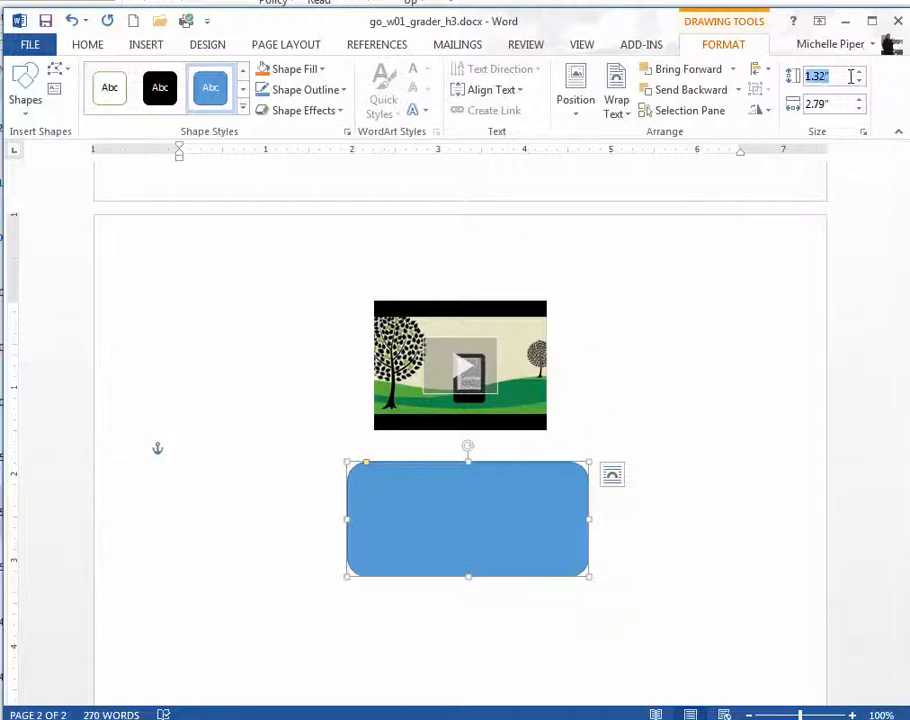
{"action": "type", "text": "13"}
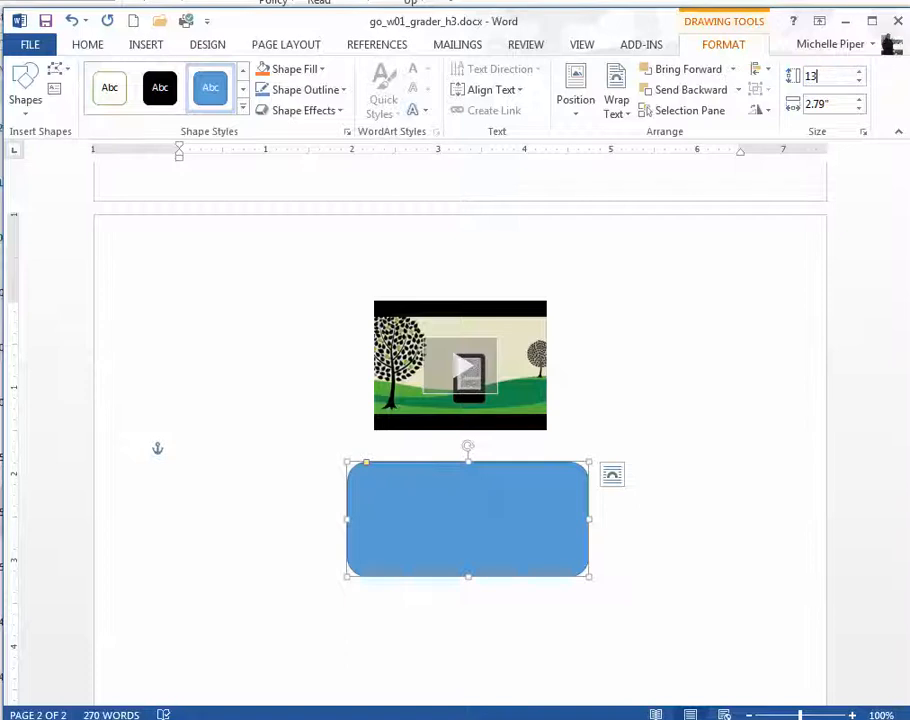
{"action": "left_click", "coordinate": [835, 106]}
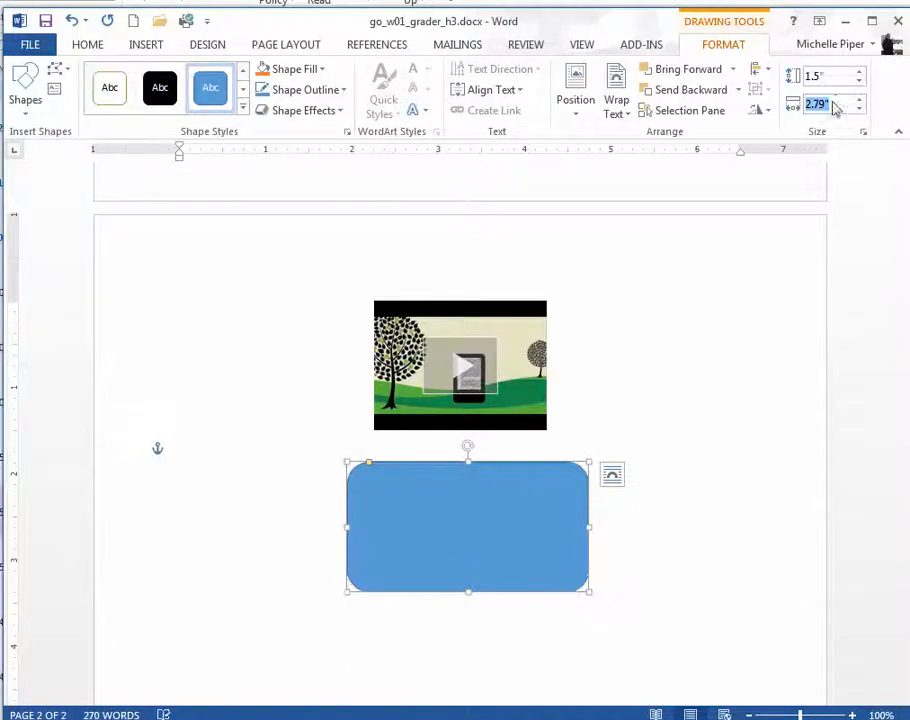
{"action": "type", "text": "6.5"}
{"action": "key", "text": "Return"}
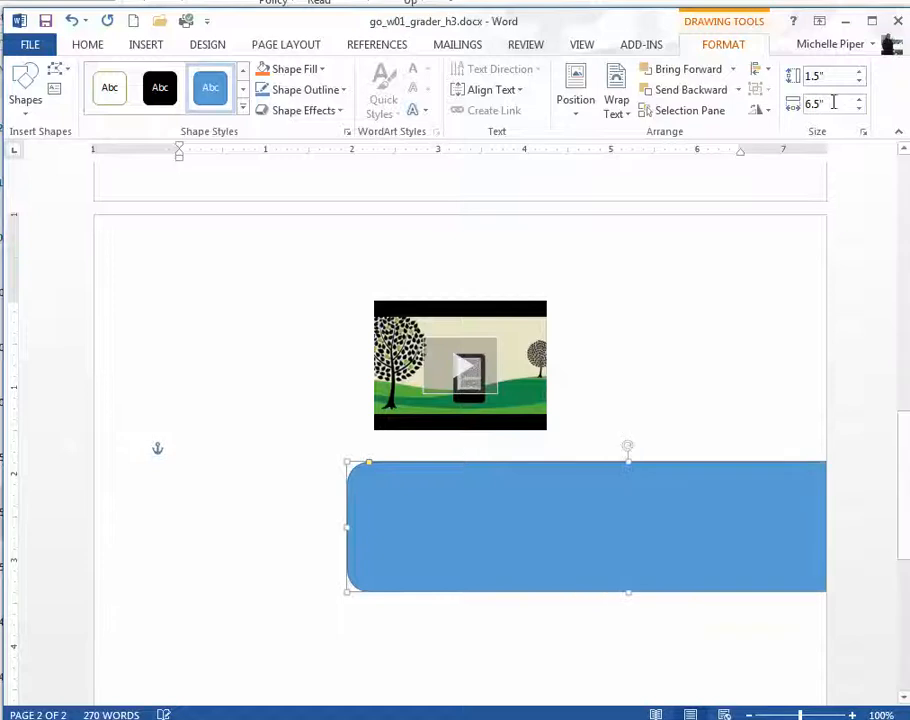
{"action": "left_click_drag", "start_coordinate": [630, 540], "coordinate": [459, 543]}
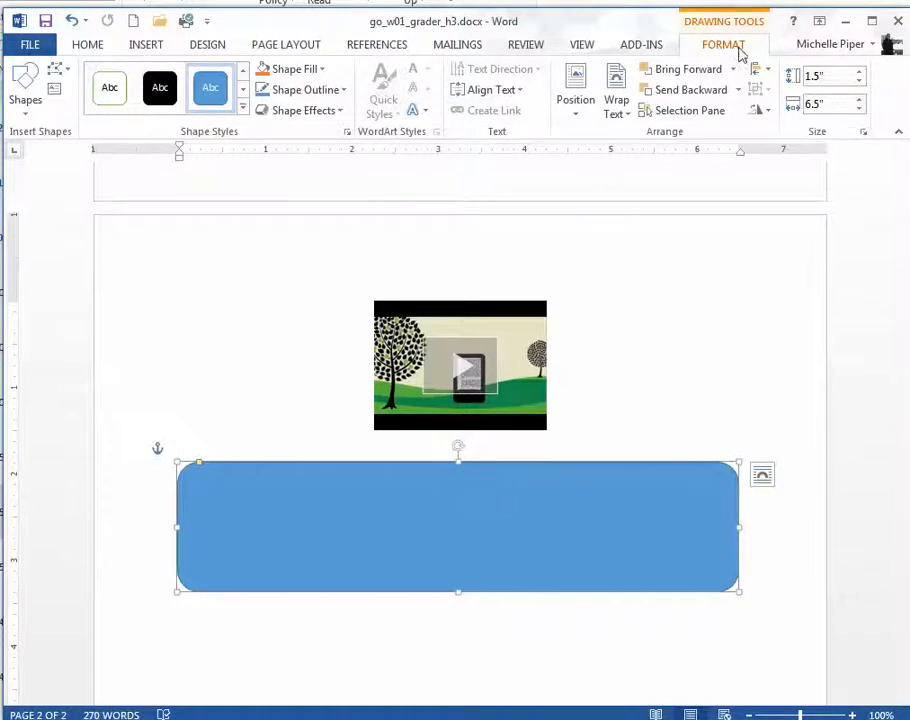
Step: Open the full gallery of shape styles for the rounded rectangle
{"action": "left_click", "coordinate": [243, 111]}
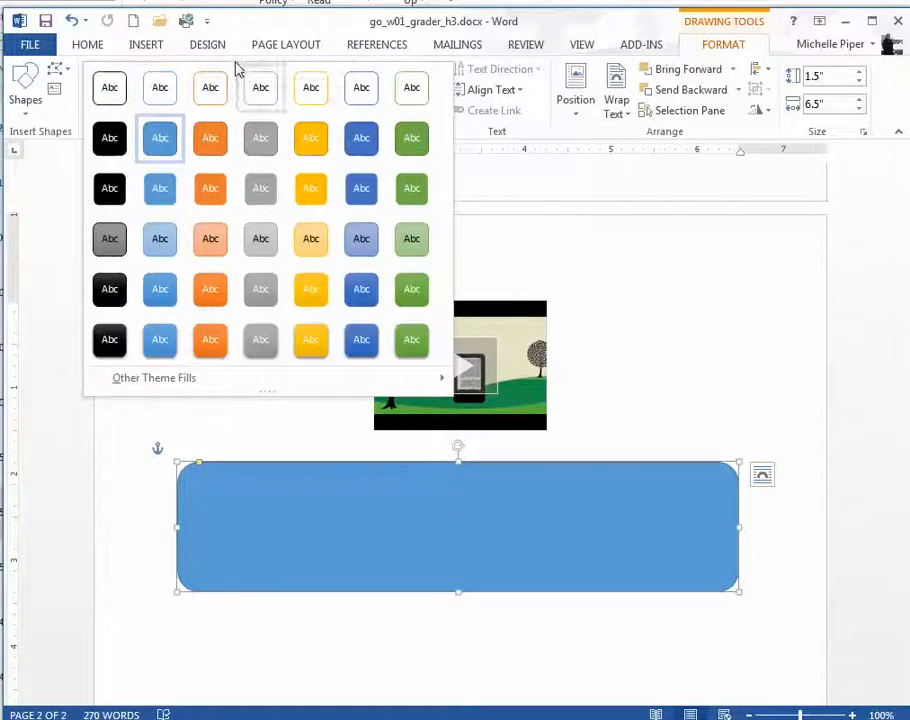
{"action": "left_click", "coordinate": [247, 18]}
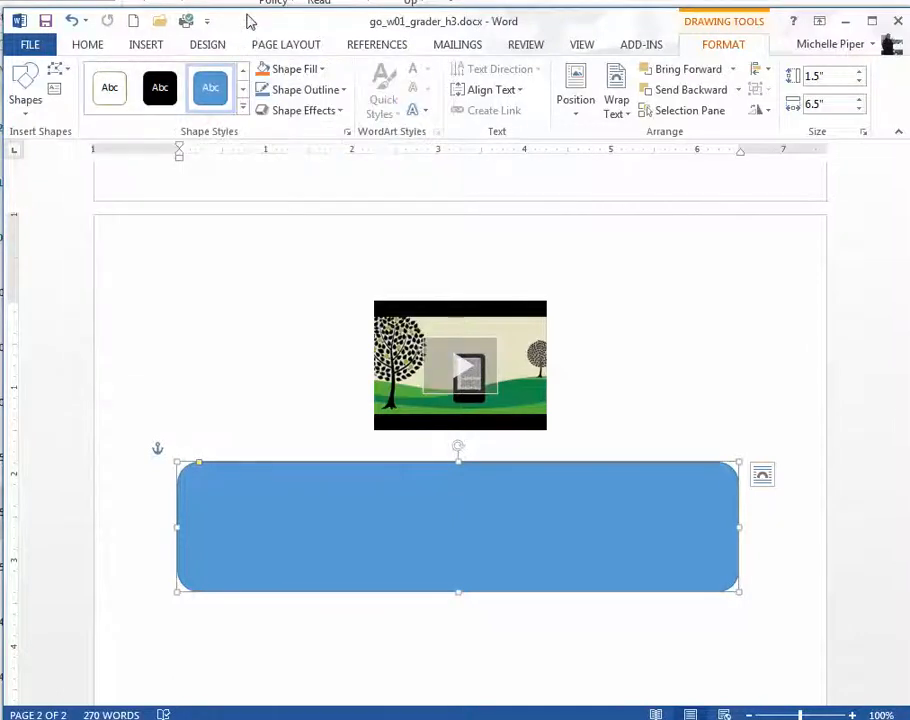
{"action": "left_click", "coordinate": [243, 111]}
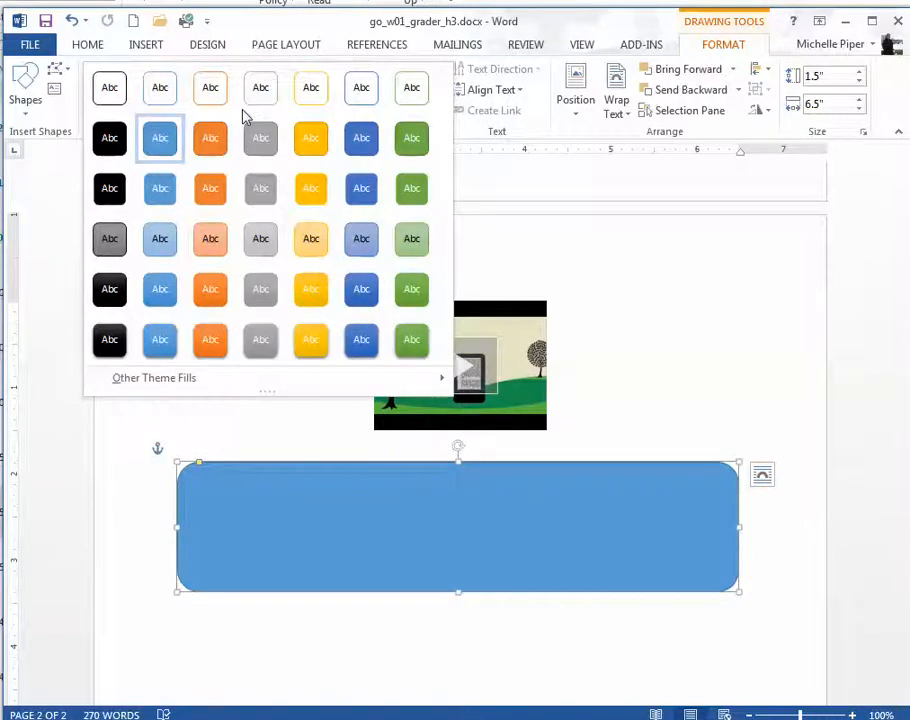